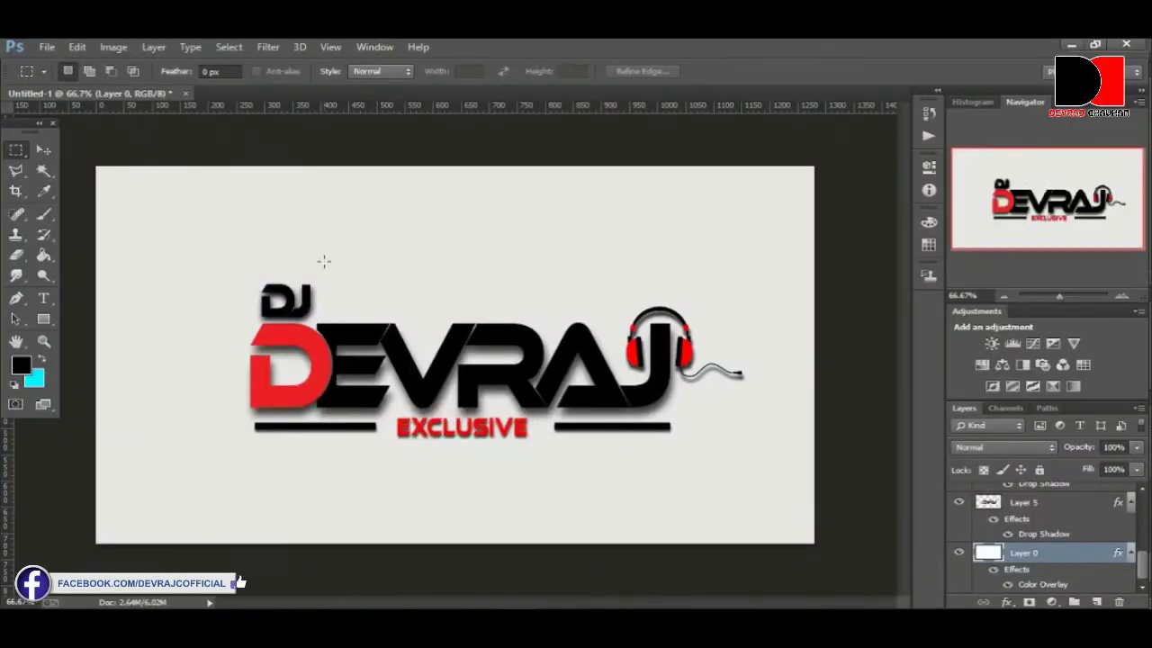
Create a new blank white document with default settings and shift its window slightly right.
left_click(47, 47)
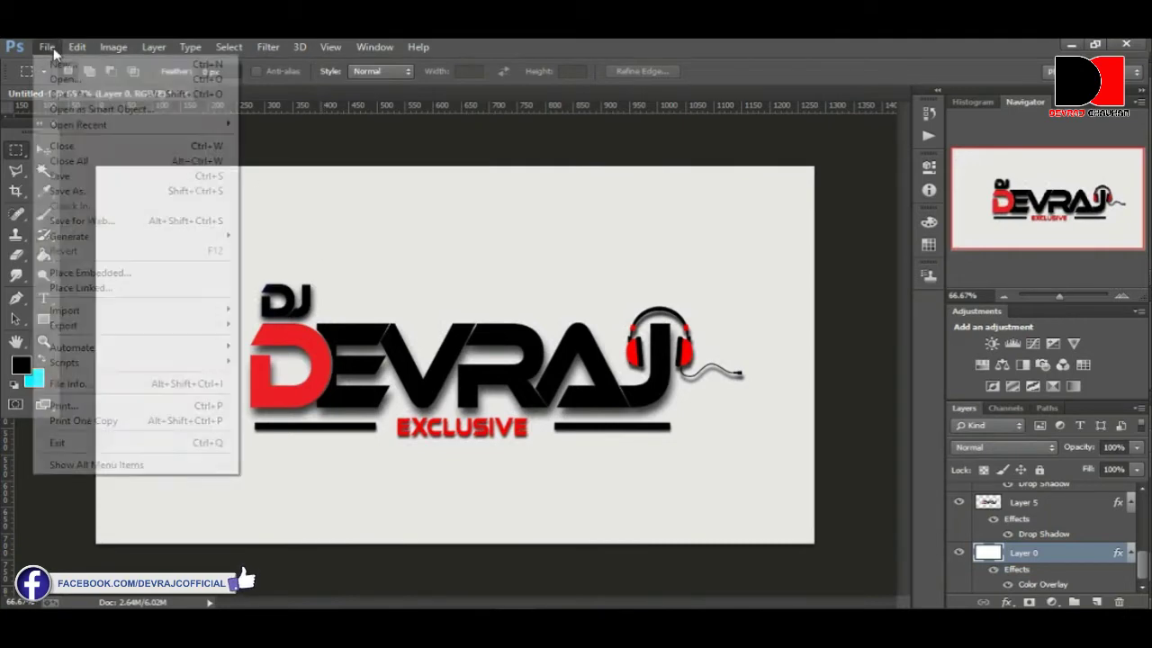
left_click(63, 64)
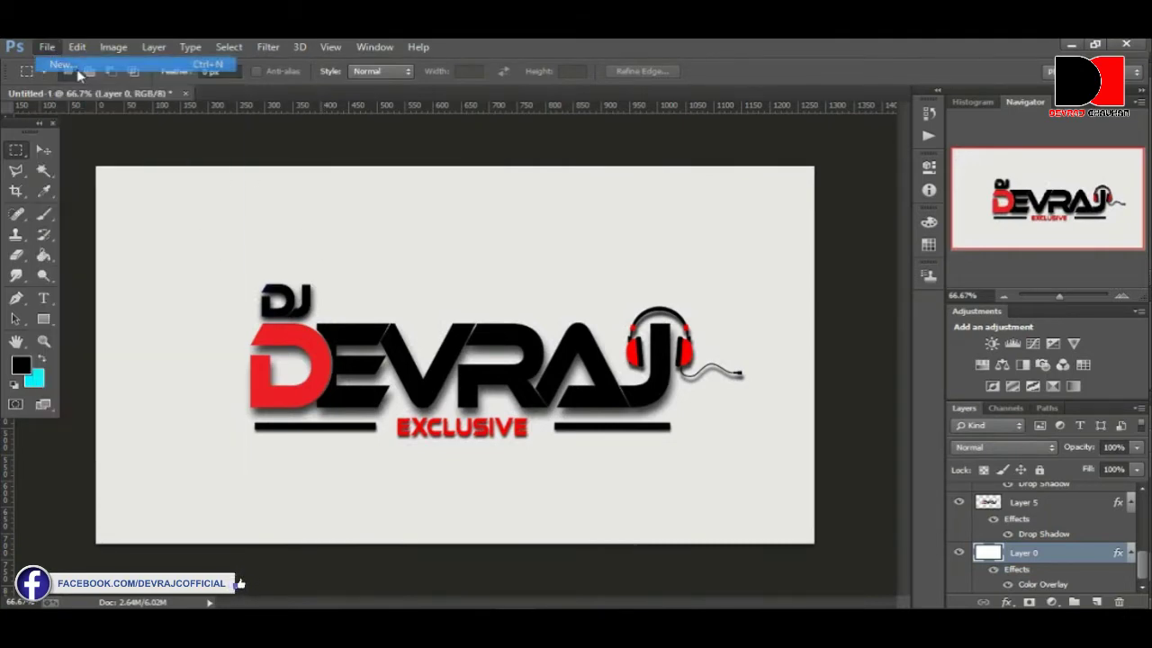
left_click(658, 199)
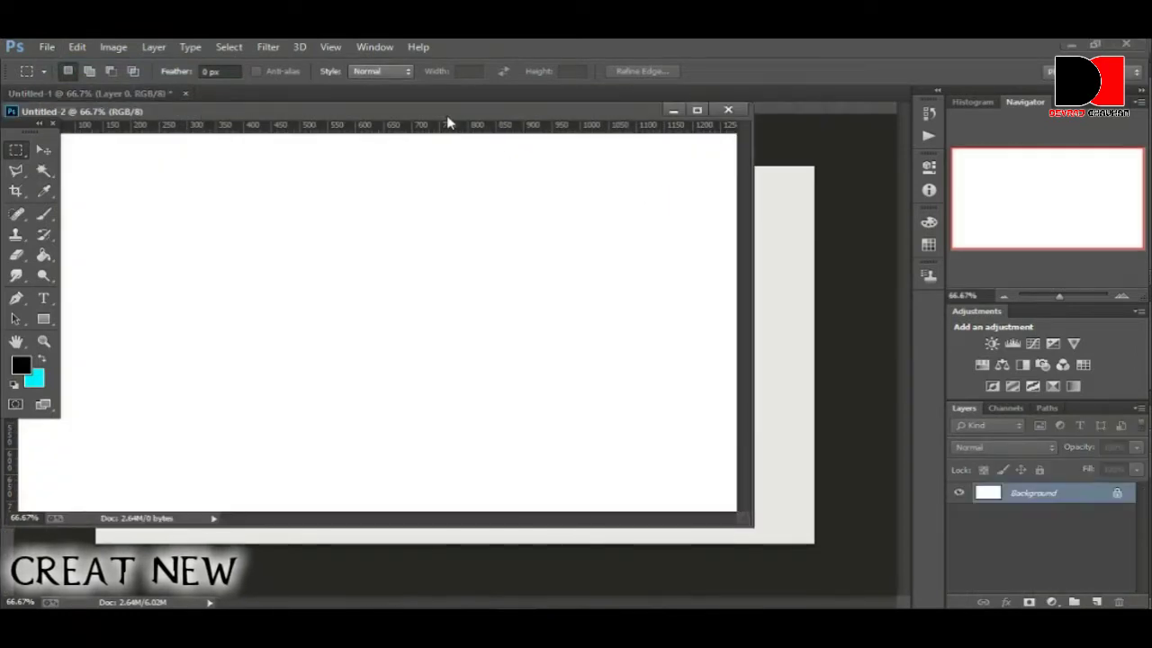
mouse_move(447, 119)
left_mouse_down()
mouse_move(513, 120)
mouse_move(533, 102)
left_mouse_up()
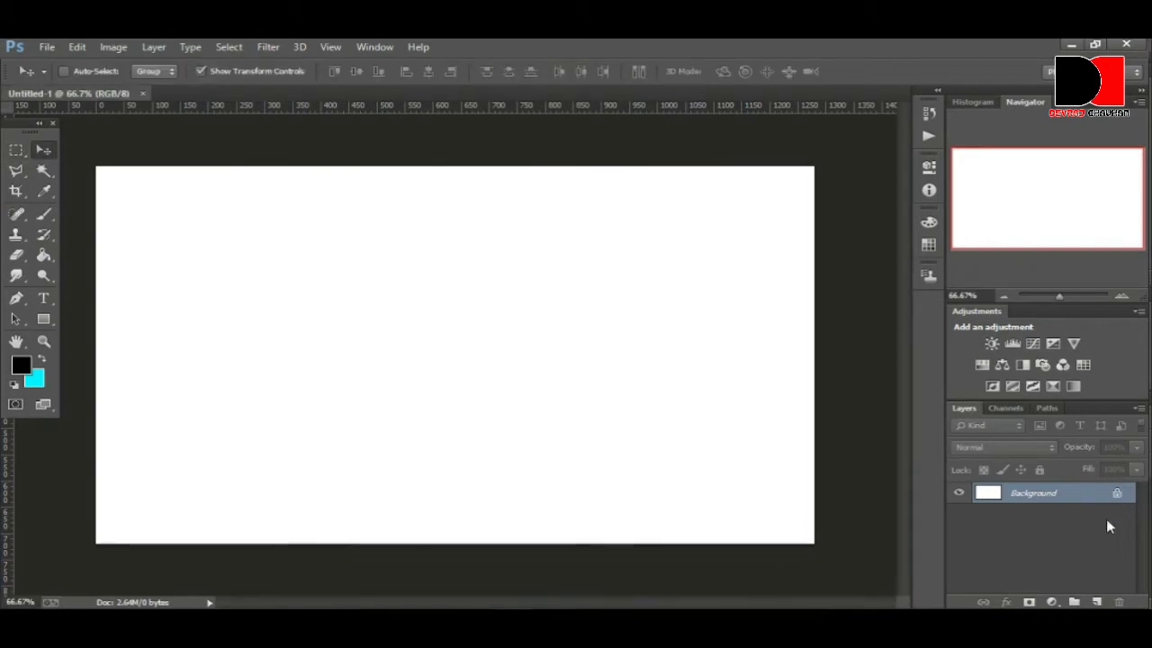
Unlock the Background as Layer 0 and give it a light grey #e7e7e7 Color Overlay.
left_click(1118, 493)
double_click(1080, 493)
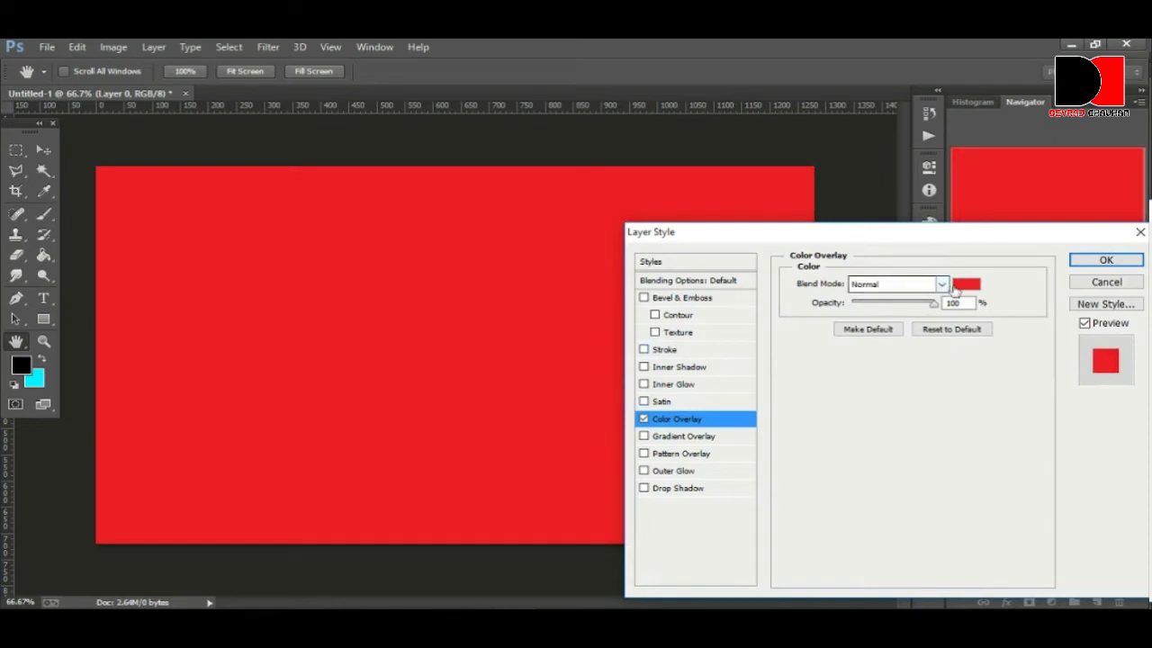
left_click(966, 284)
left_click_drag(735, 305, 605, 231)
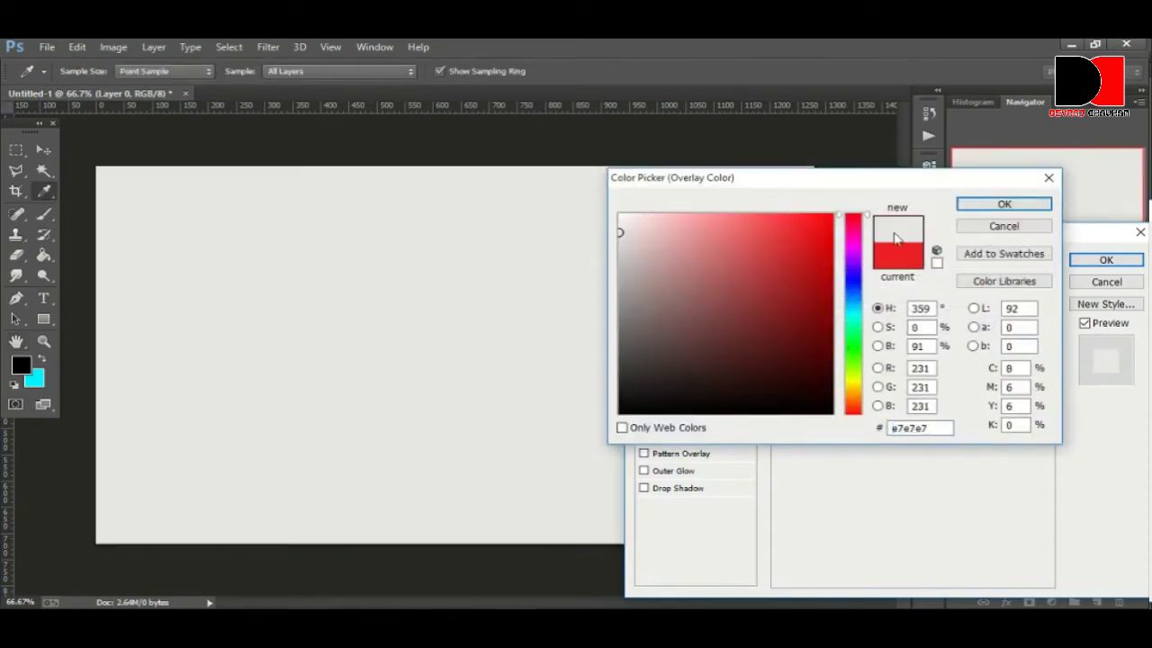
left_click(997, 207)
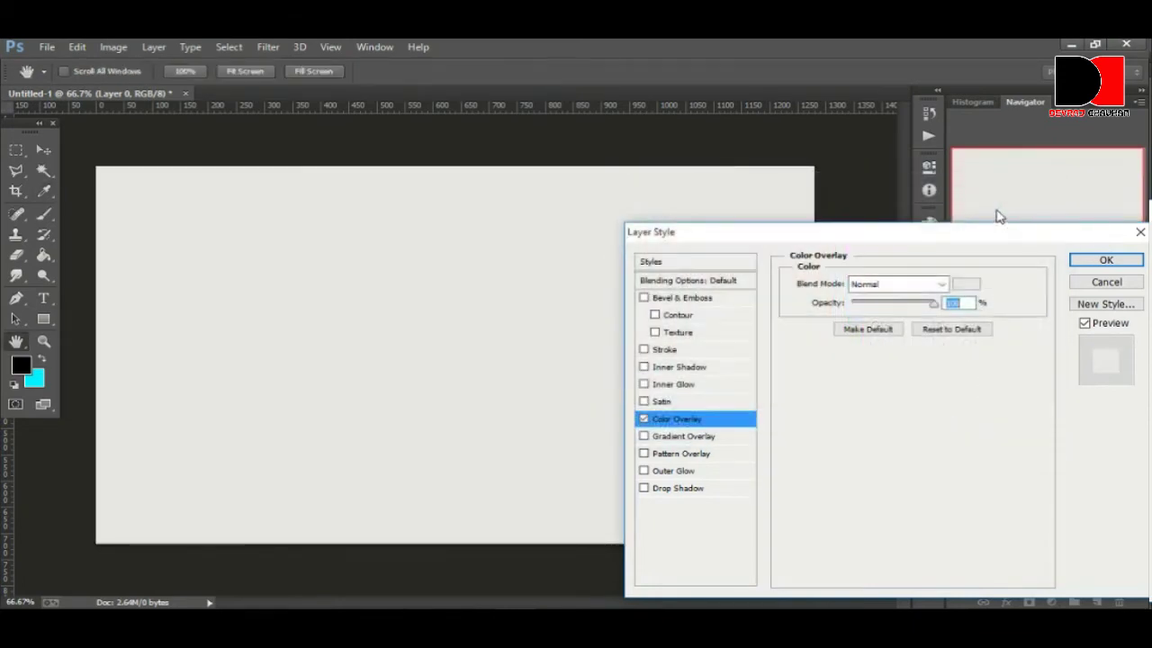
left_click(1106, 259)
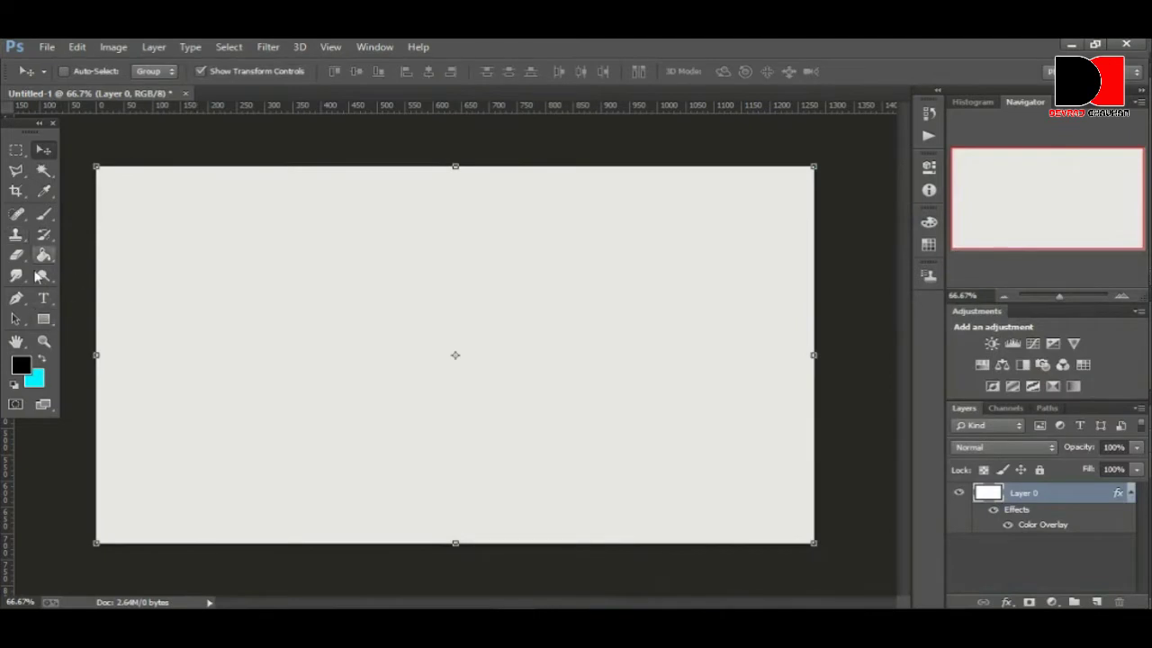
Choose the Ethnocentric font for the Type tool.
left_click(43, 298)
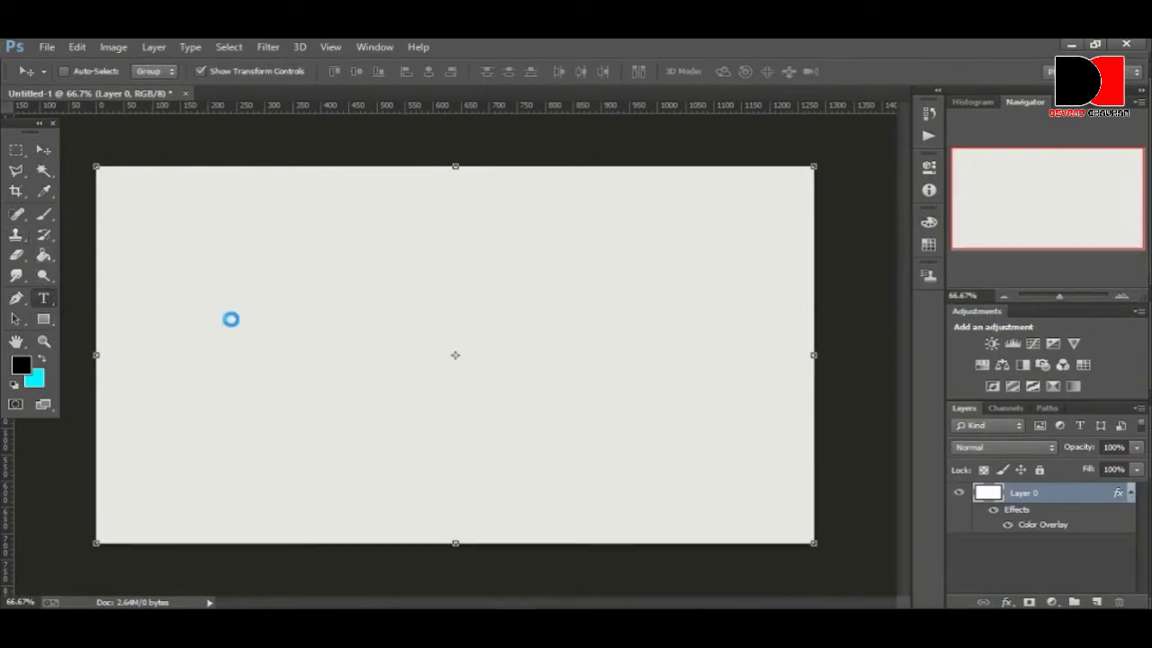
left_click(183, 76)
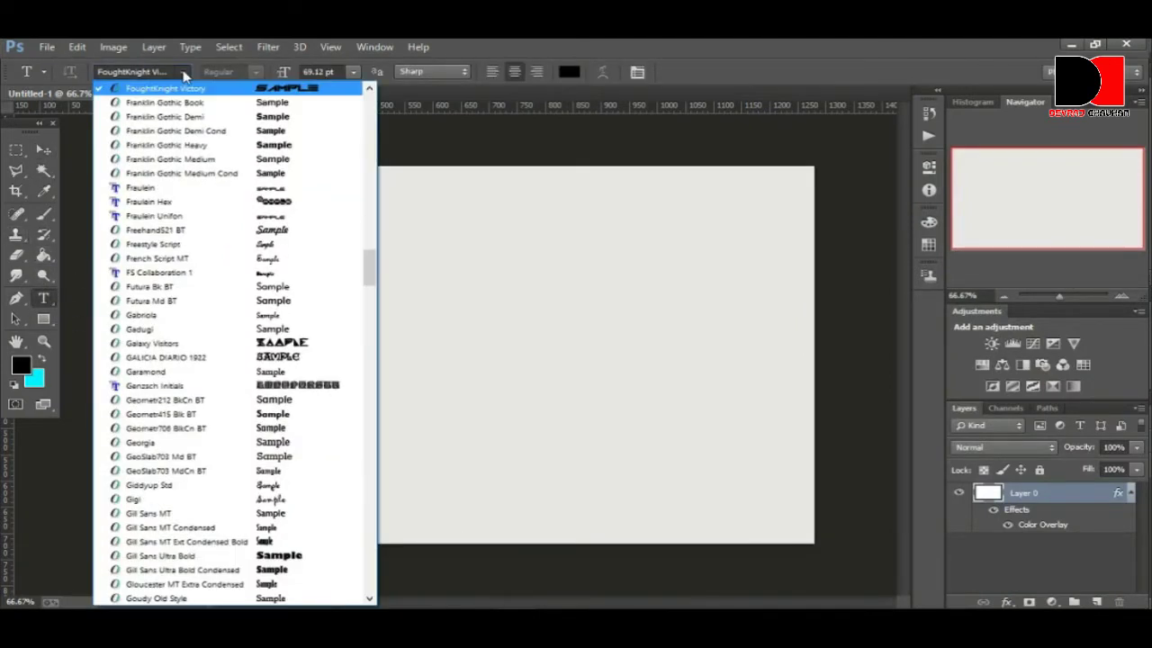
scroll(231, 153, "up", 2)
scroll(231, 153, "up", 3)
scroll(231, 154, "up", 2)
scroll(231, 153, "up", 1)
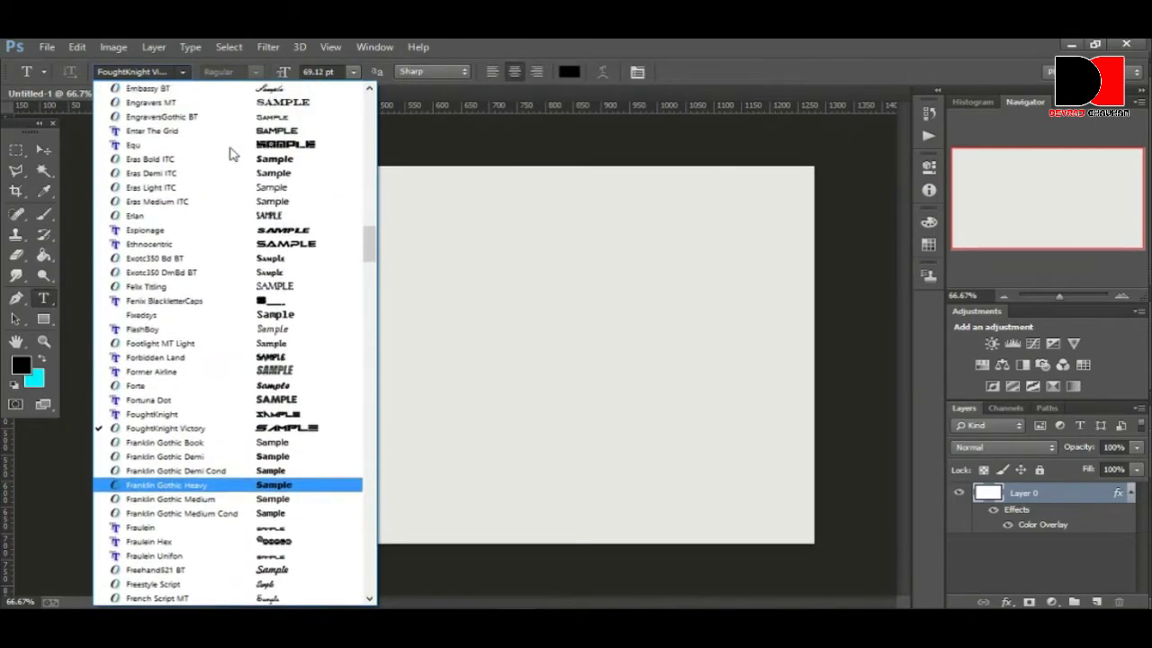
left_click(243, 243)
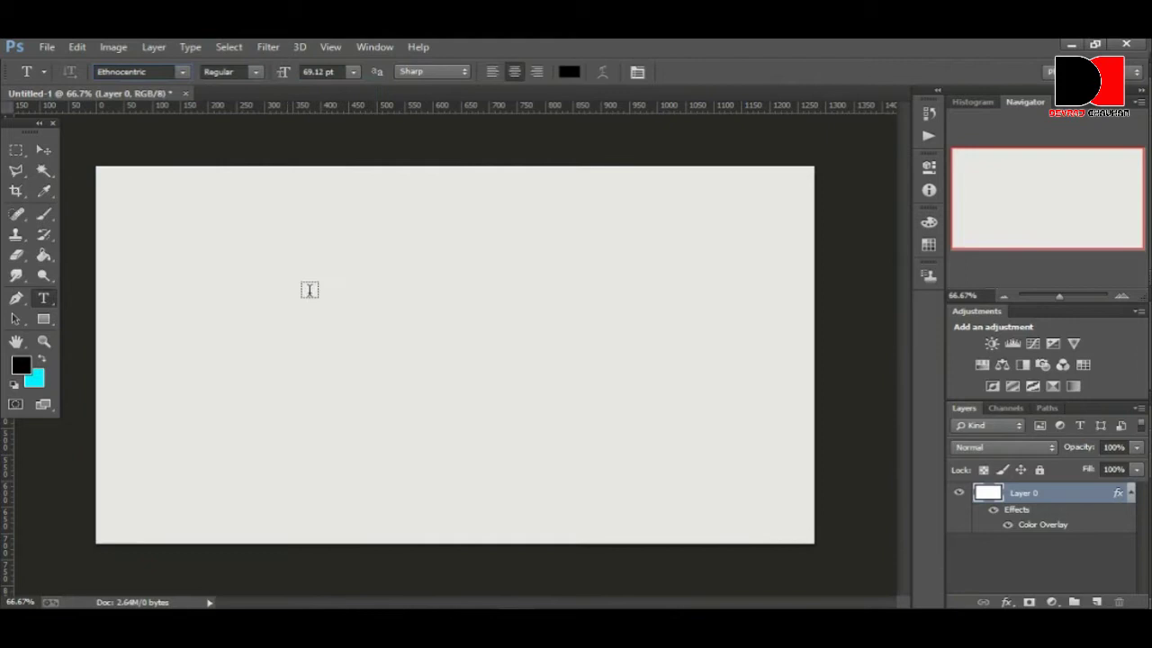
Type DEVRAJ left of centre and scale it up across the middle of the canvas.
left_click(238, 339)
type("D")
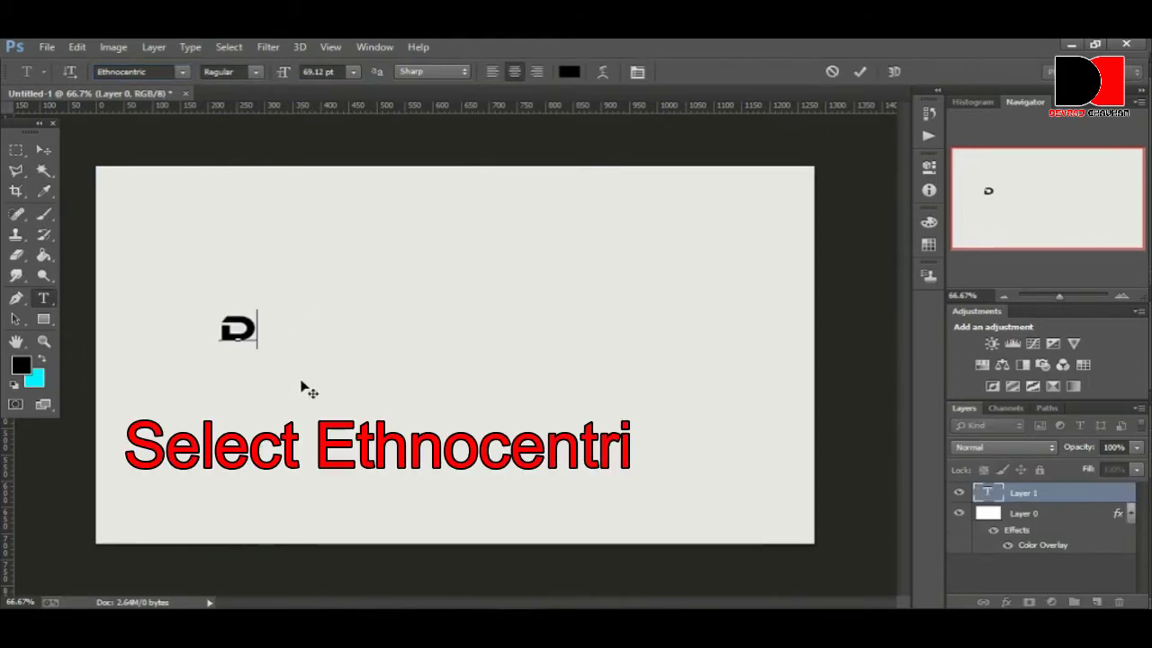
type("EVR")
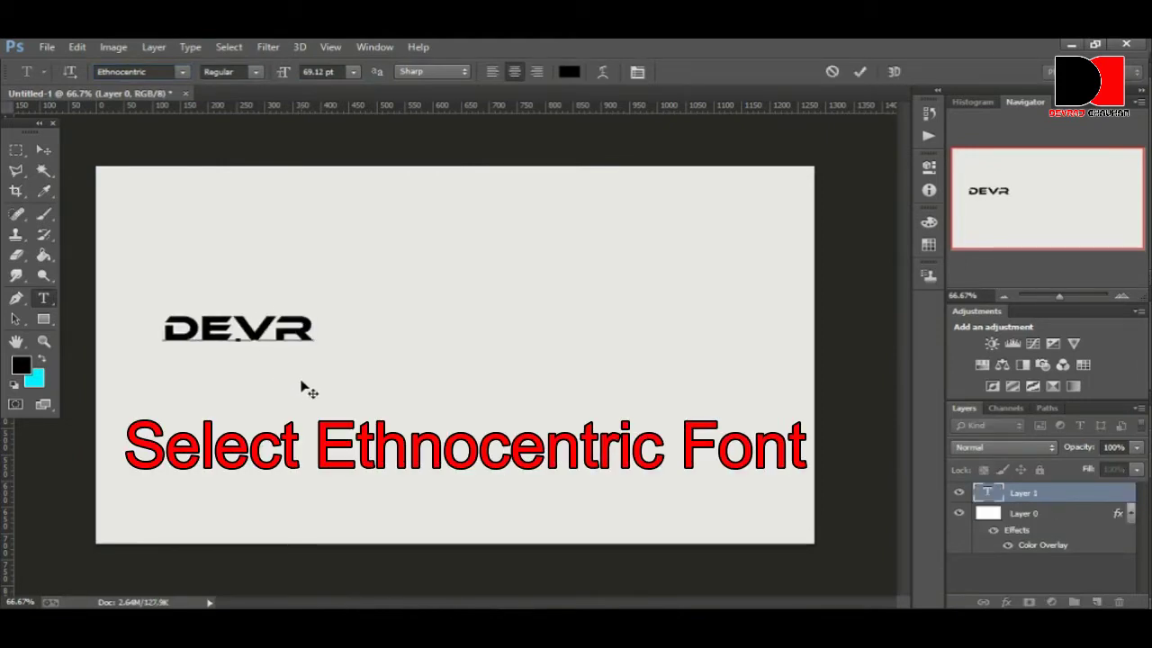
type("AJ")
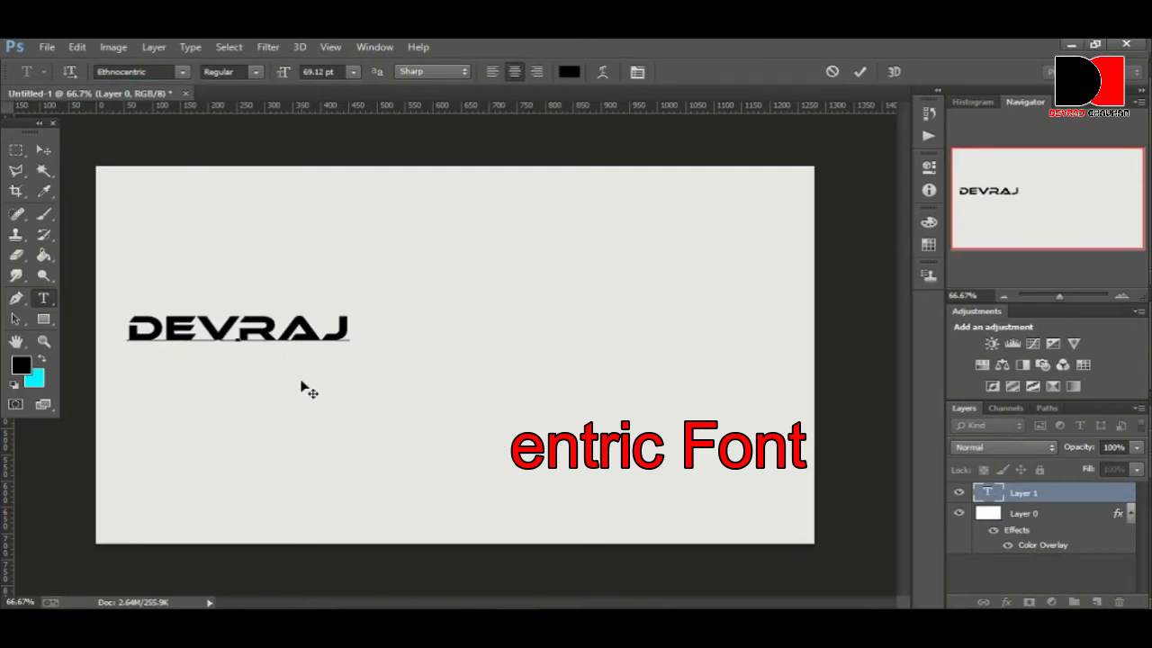
key("ctrl+Return")
key("v")
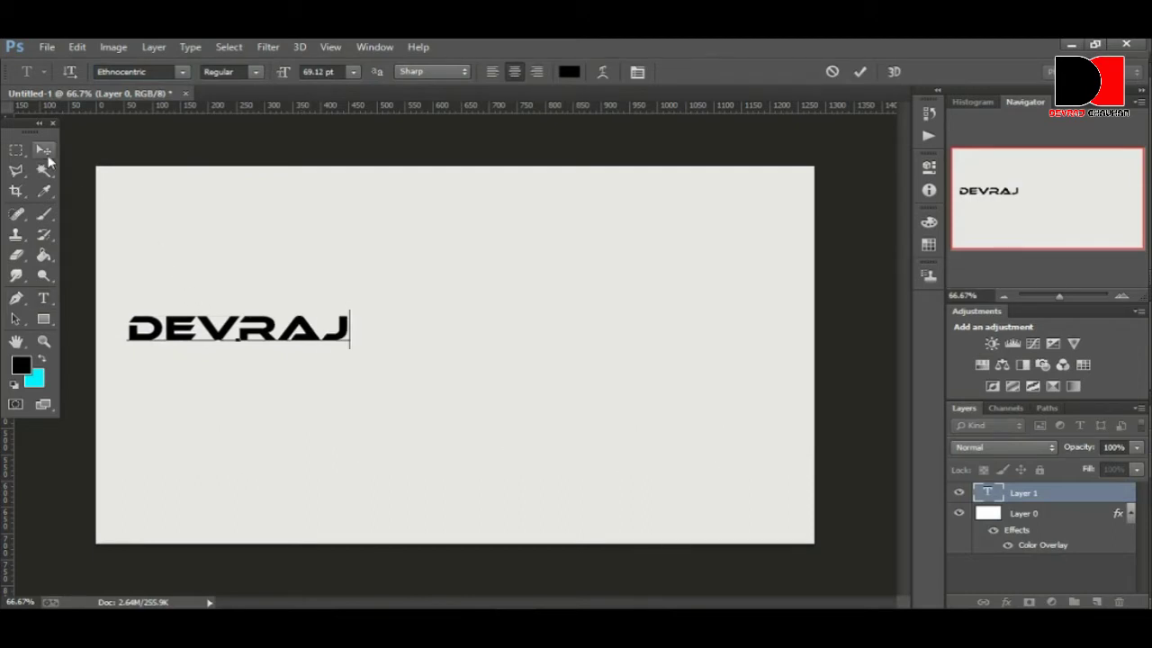
mouse_move(350, 341)
left_mouse_down()
mouse_move(414, 341)
mouse_move(728, 441)
left_mouse_up()
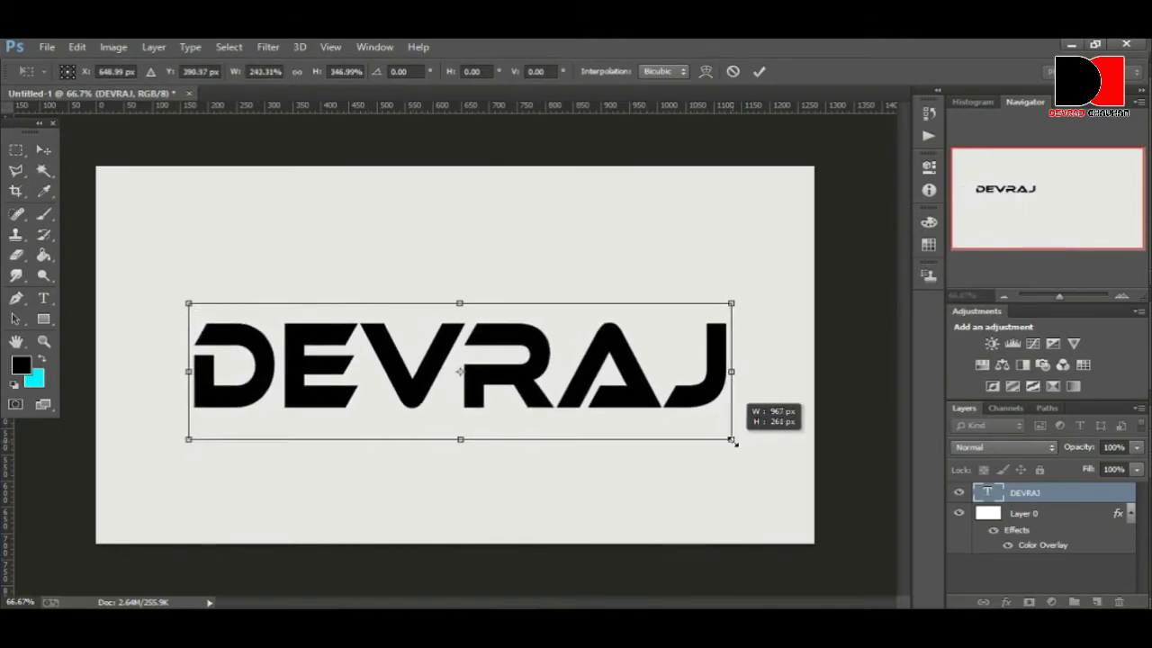
key("Return")
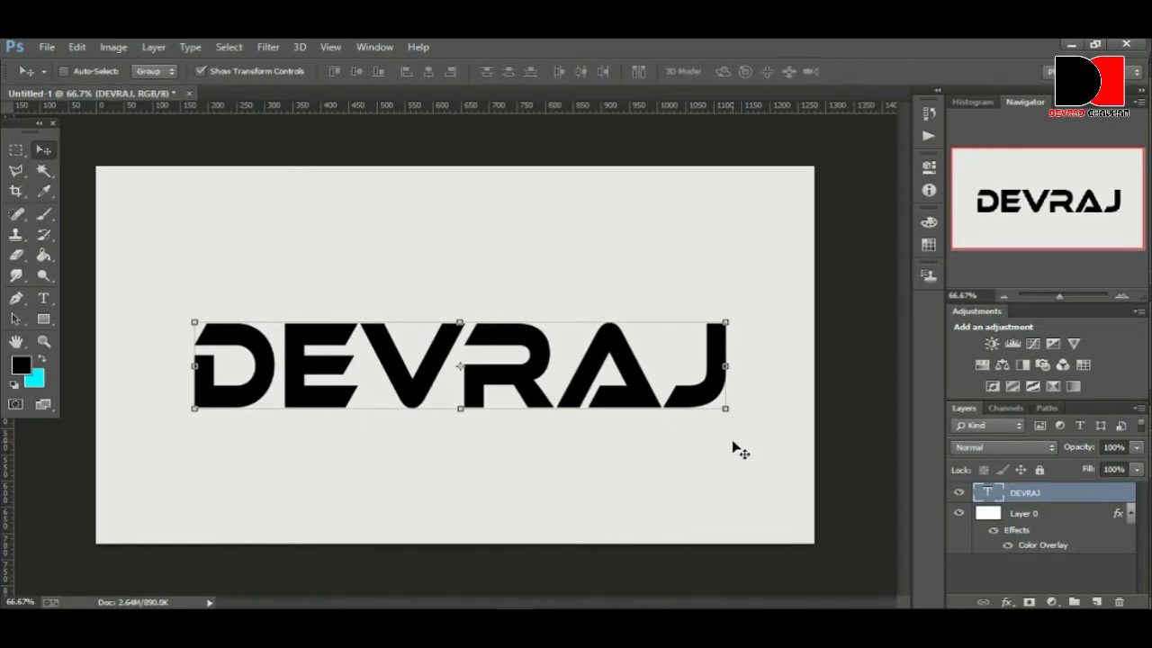
Rasterize the DEVRAJ type and cut the letter D onto its own Layer 1.
right_click(1044, 494)
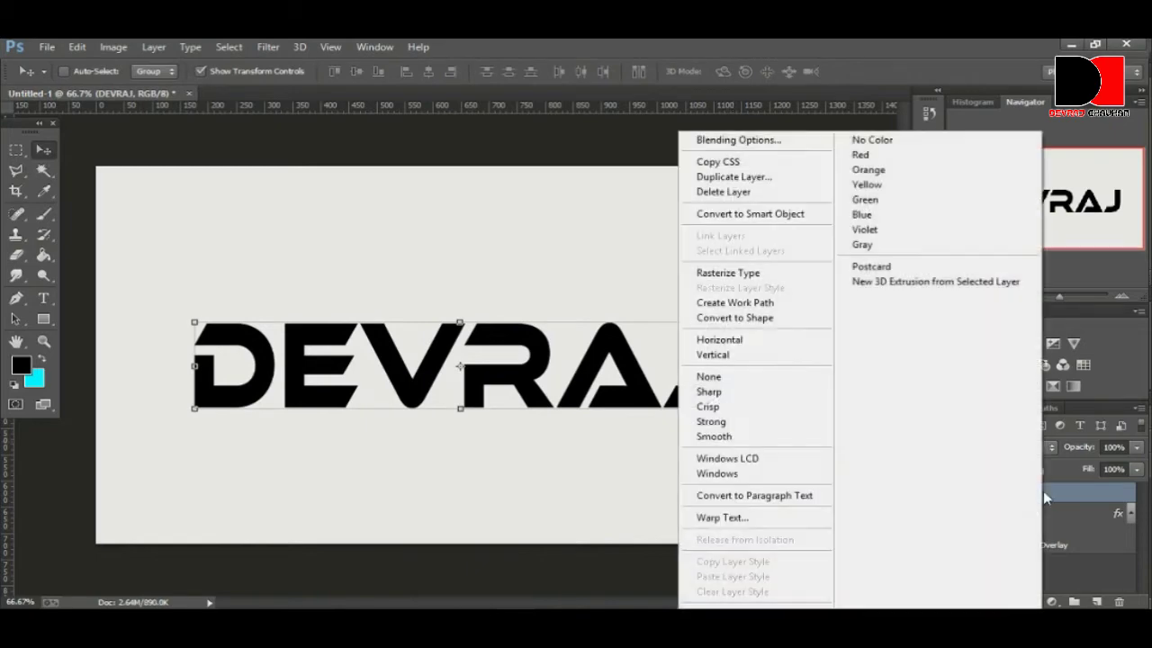
left_click(746, 274)
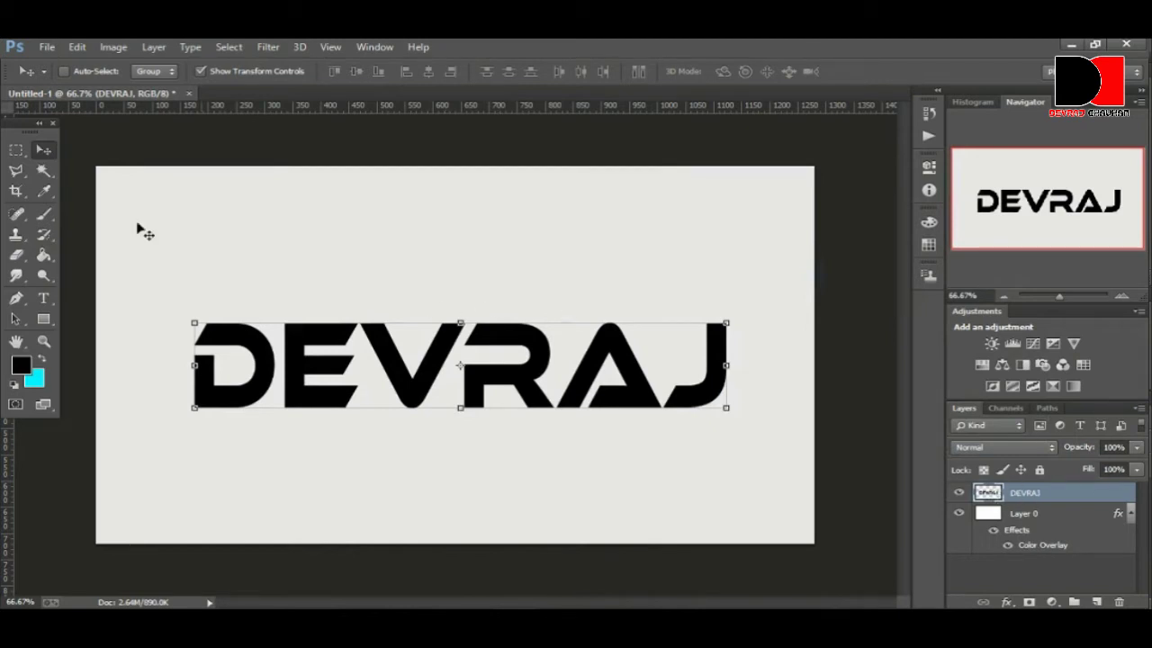
left_click(15, 149)
left_click_drag(137, 239, 279, 495)
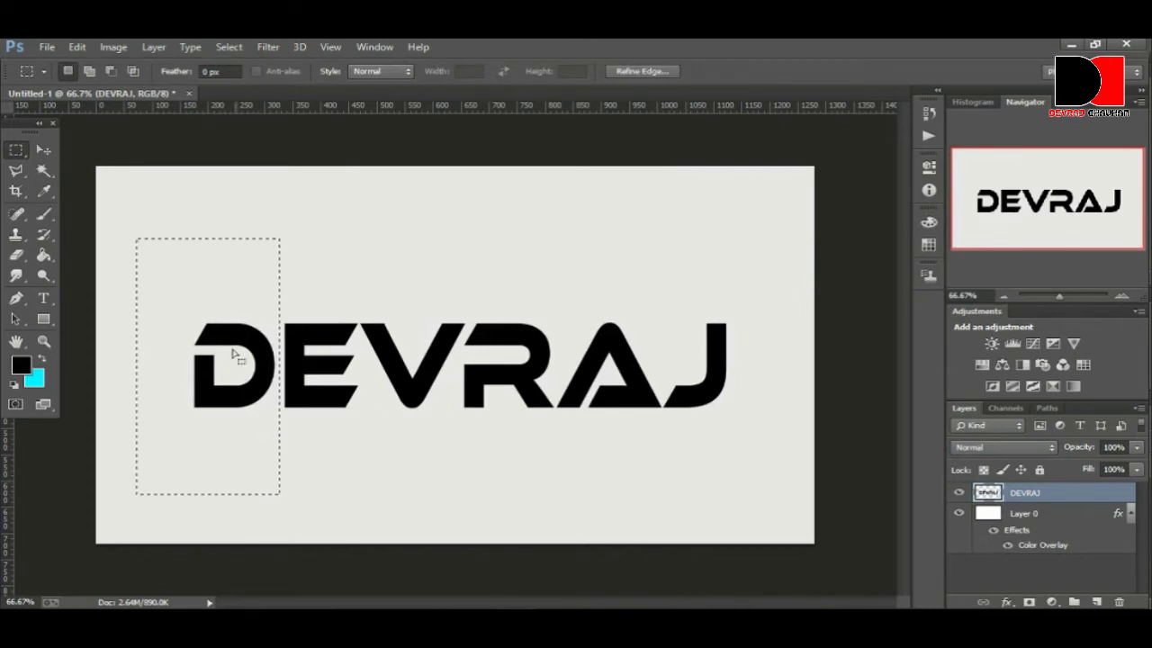
right_click(236, 280)
left_click(326, 420)
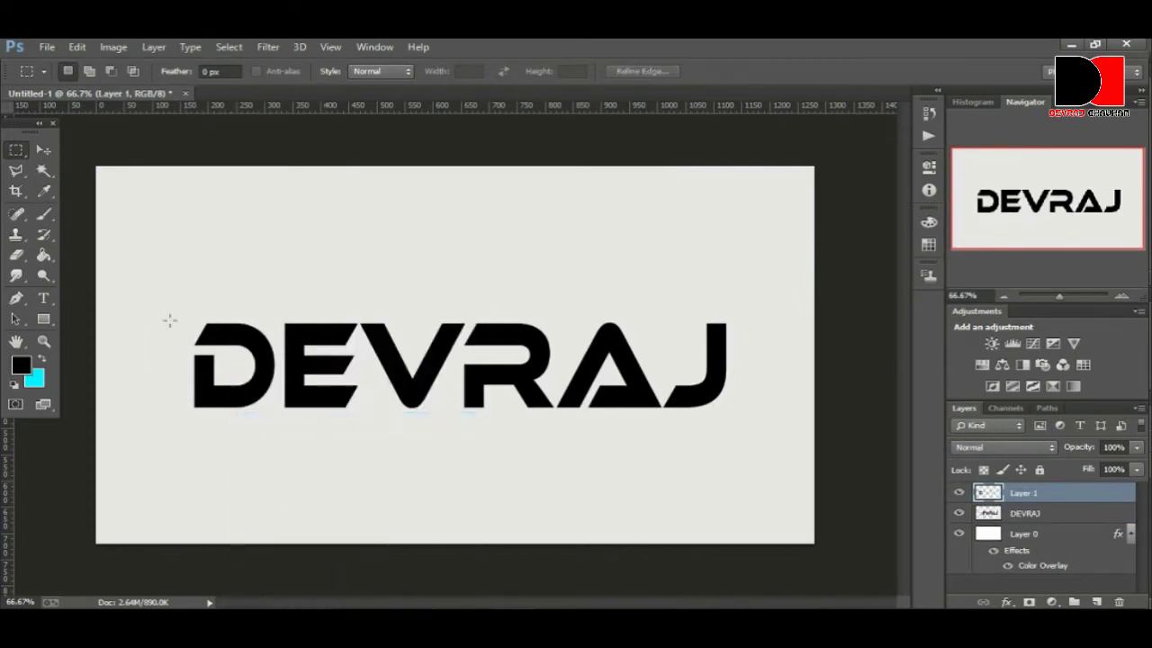
Nudge the D layer three pixels right toward the E.
left_click(42, 149)
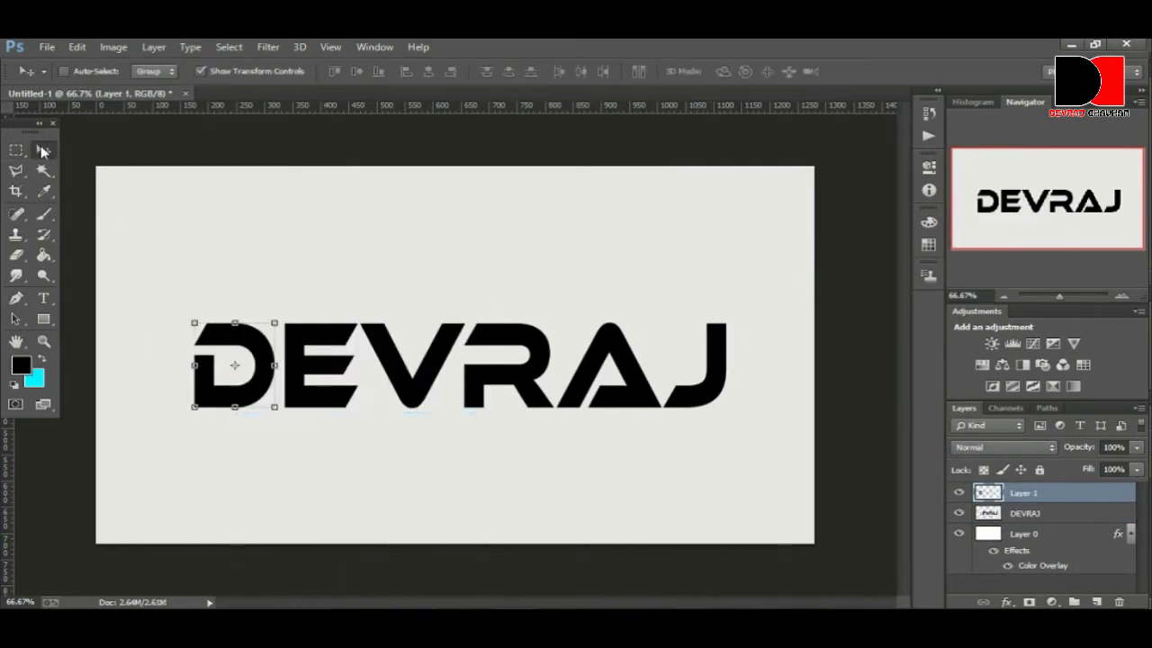
key("Right")
key("Right")
key("Right")
key("Right")
key("Right")
key("Right")
key("Right")
key("Right")
key("Right")
key("Right")
key("Right")
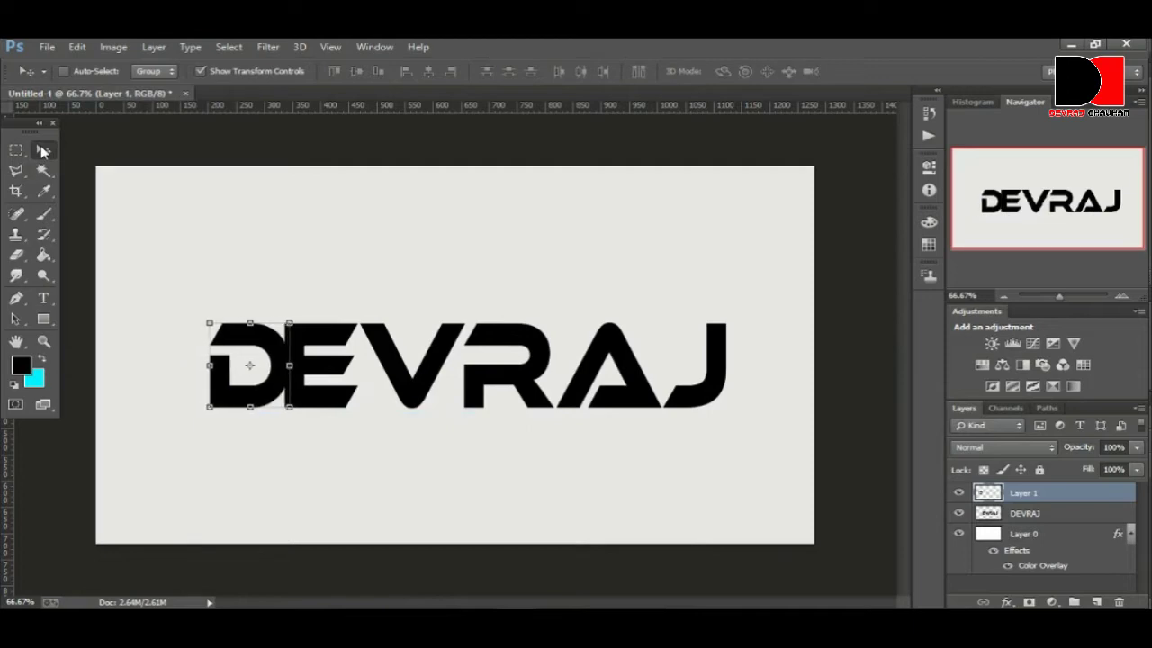
key("Right")
key("Right")
key("Right")
key("Right")
key("Right")
key("Right")
key("Right")
key("Right")
key("Right")
key("Right")
key("Right")
key("Right")
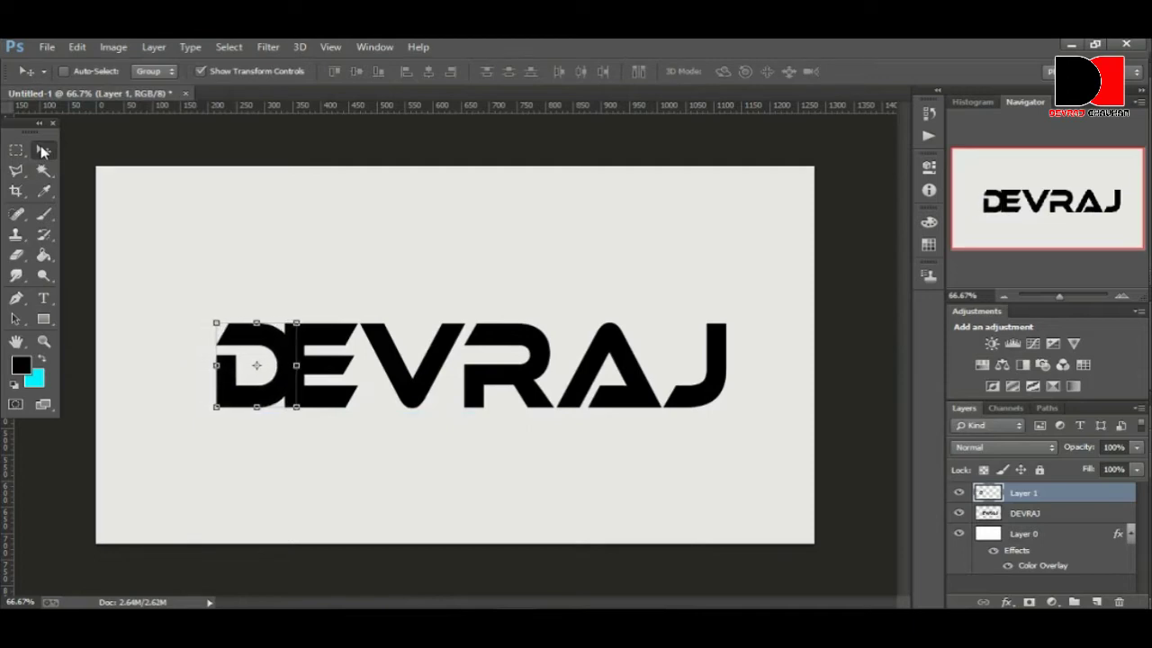
key("Right")
key("Right")
key("Right")
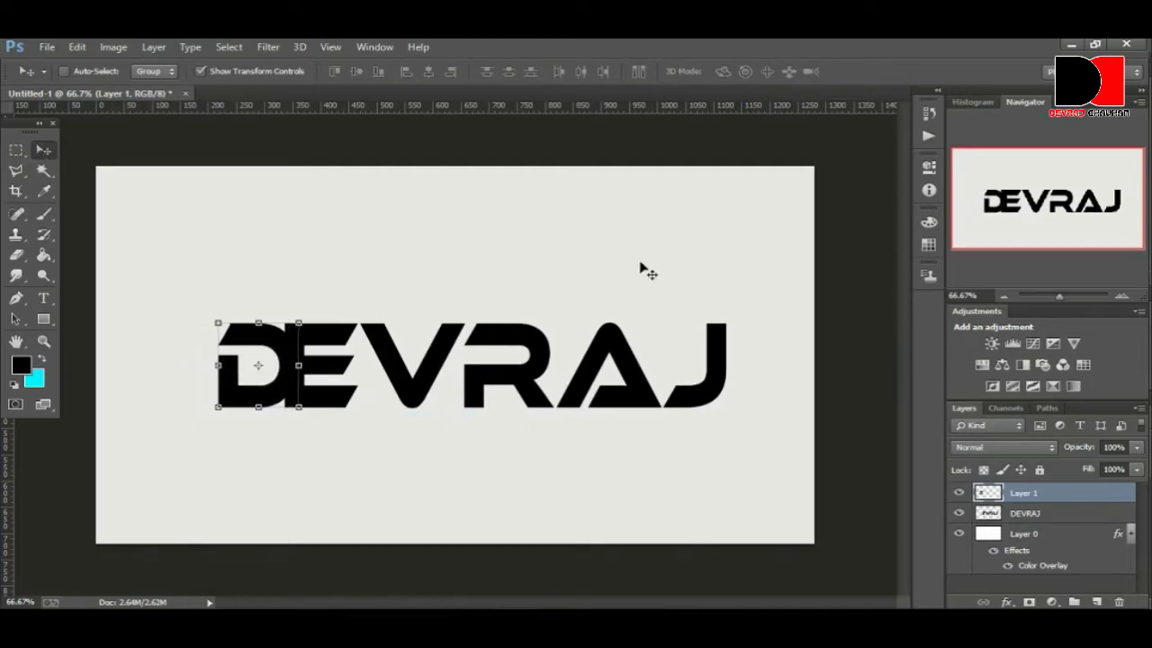
Give the D on Layer 1 a red Color Overlay and nudge it slightly right.
double_click(1039, 494)
key("Return")
double_click(1080, 498)
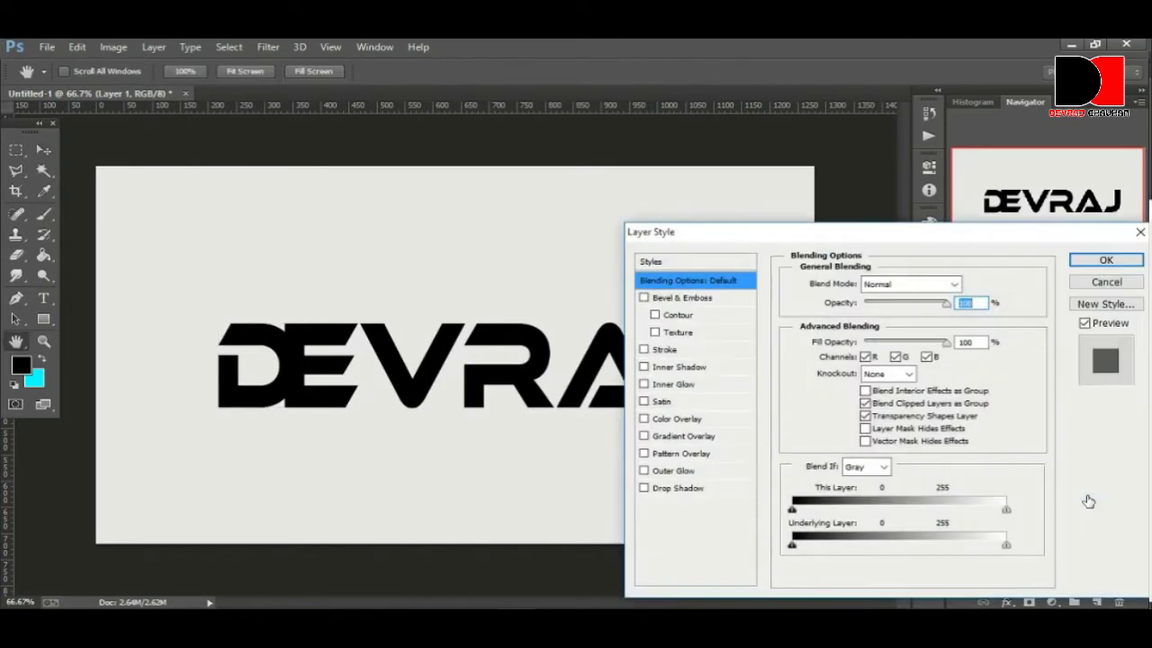
left_click(670, 419)
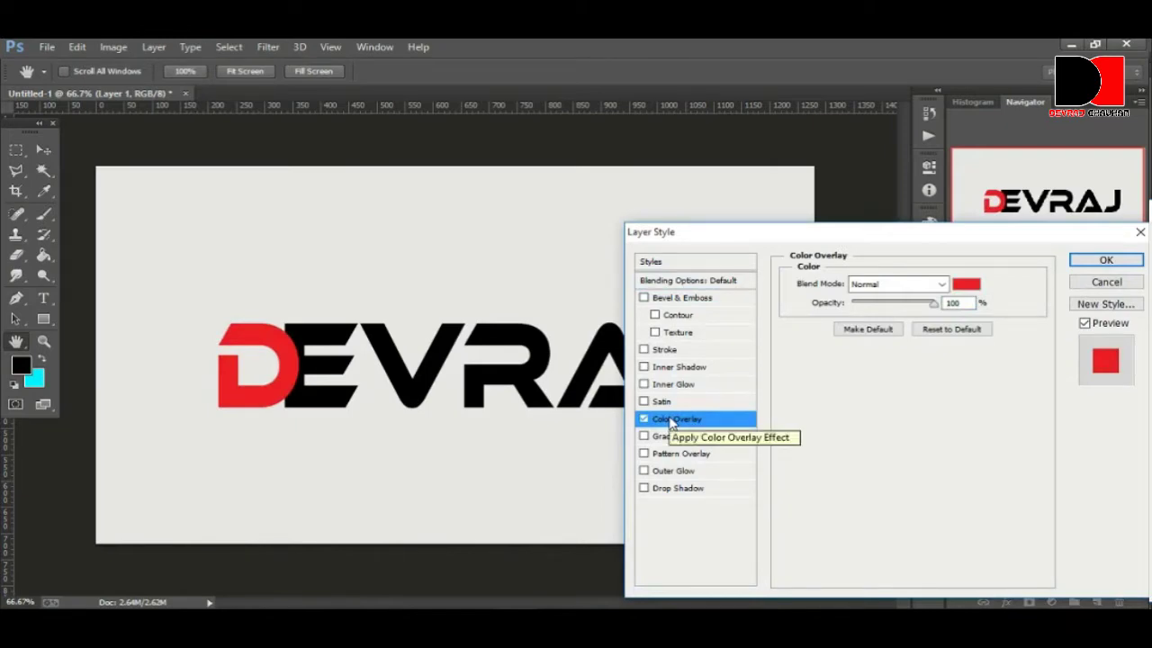
left_click(1106, 260)
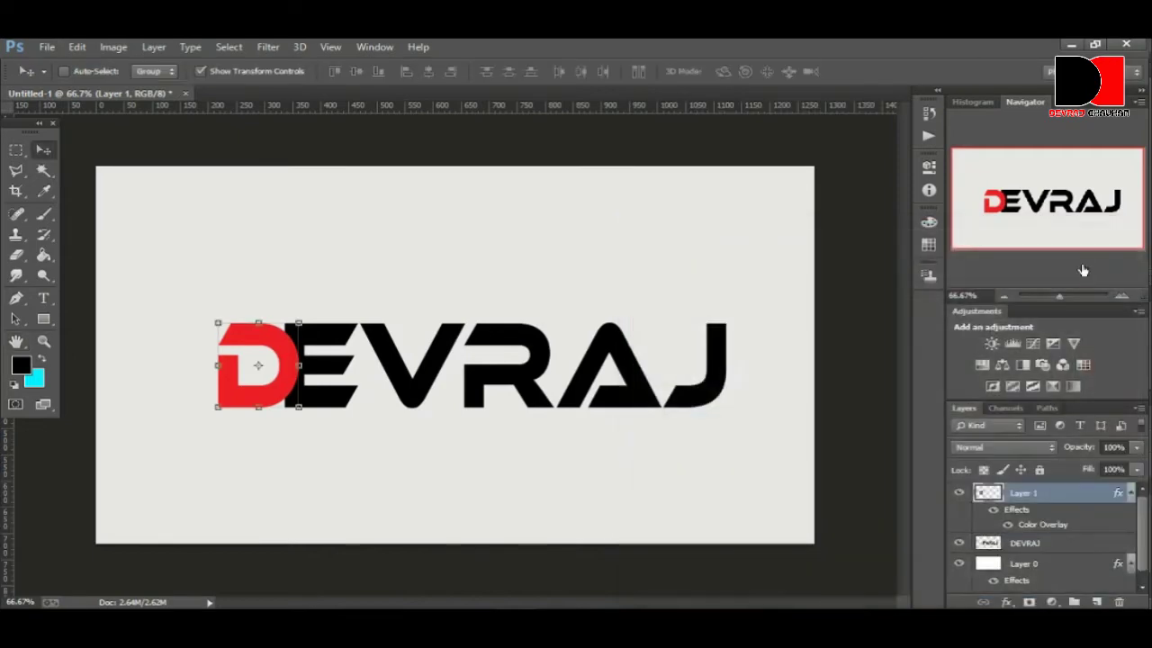
key("Right")
key("Right")
key("Right")
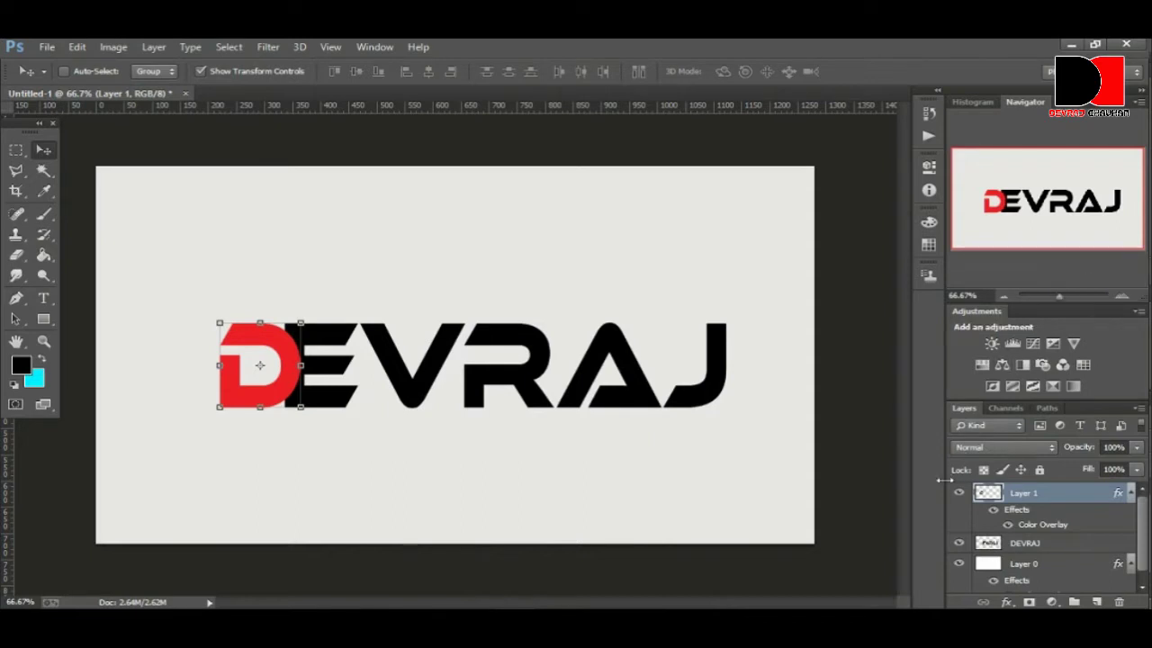
Load the lettering and D outlines as selections and toggle the red overlay to compare.
left_click(988, 543, "ctrl")
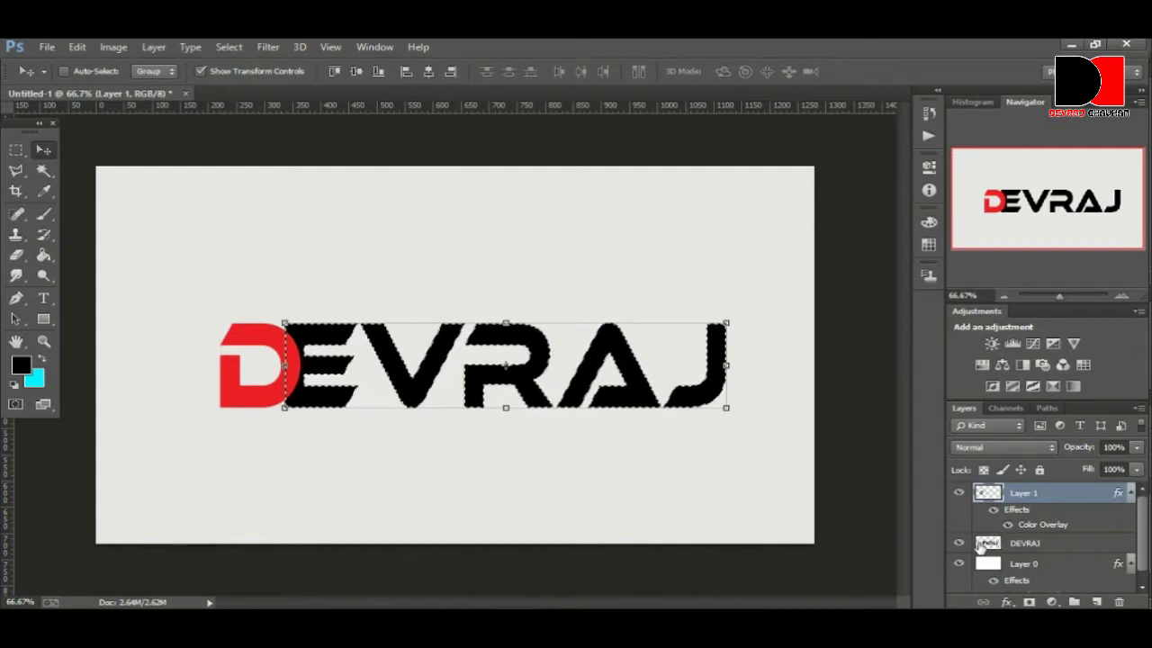
left_click(996, 498, "ctrl+alt")
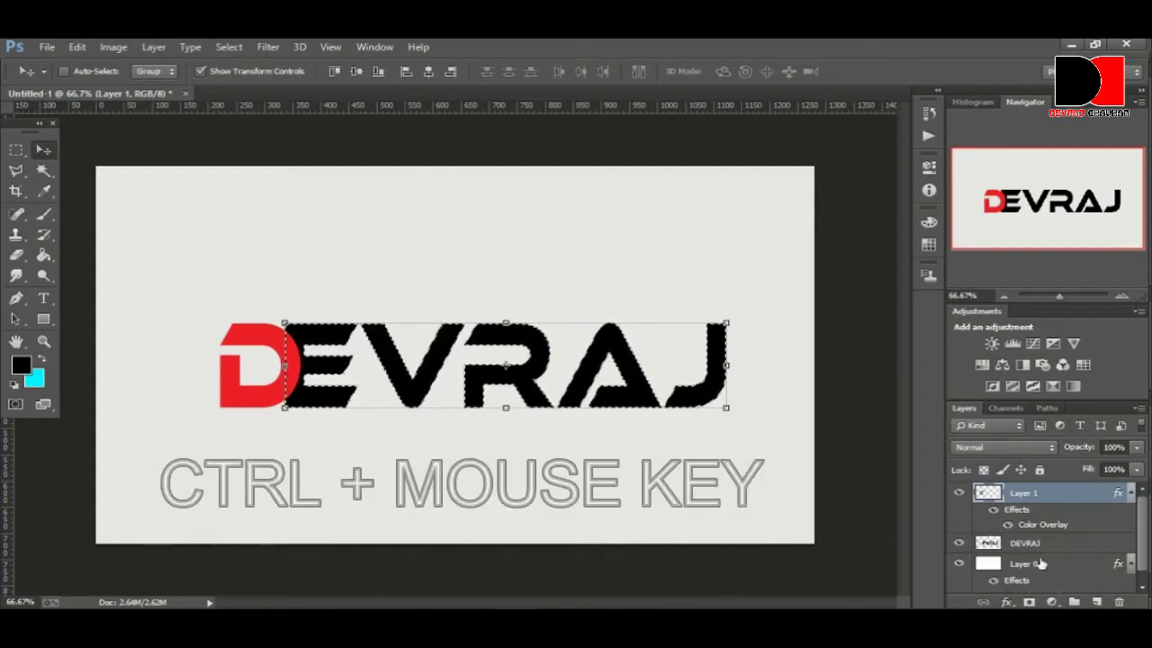
left_click(994, 544)
left_click(996, 496, "ctrl")
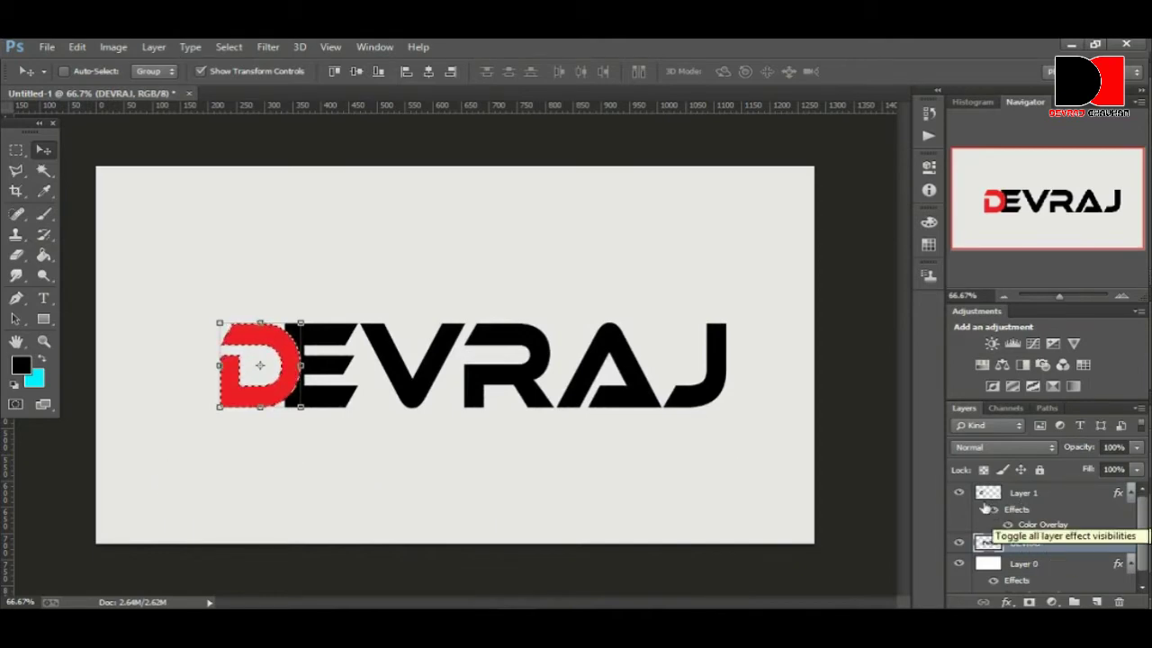
left_click(959, 493)
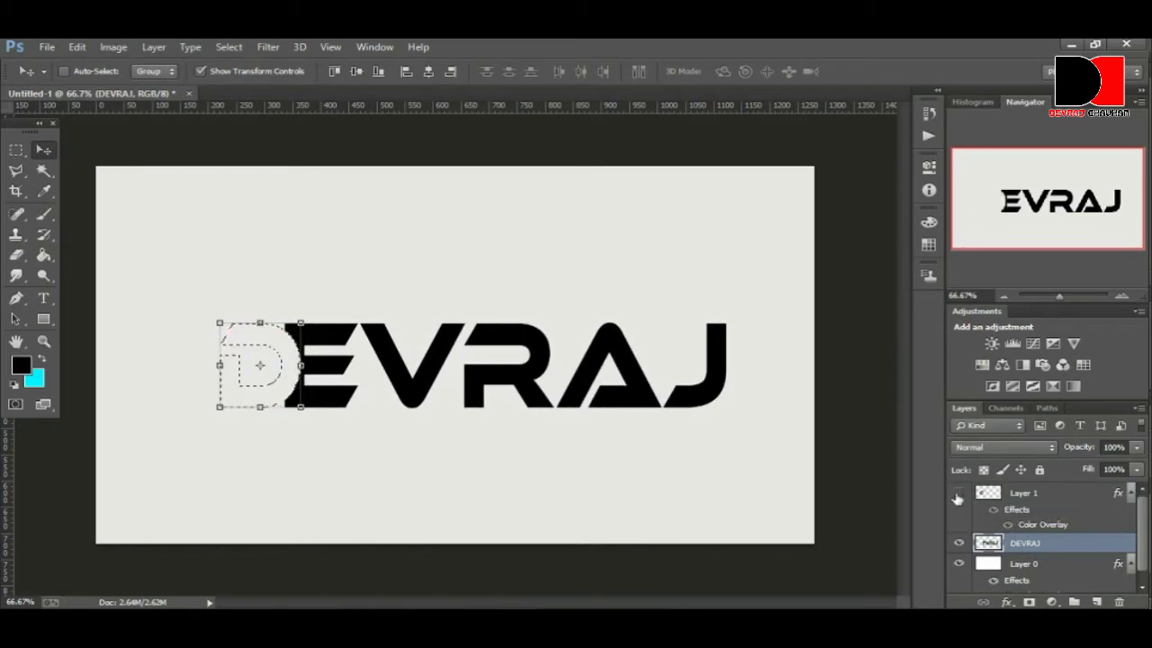
left_click(959, 494)
left_click(959, 494)
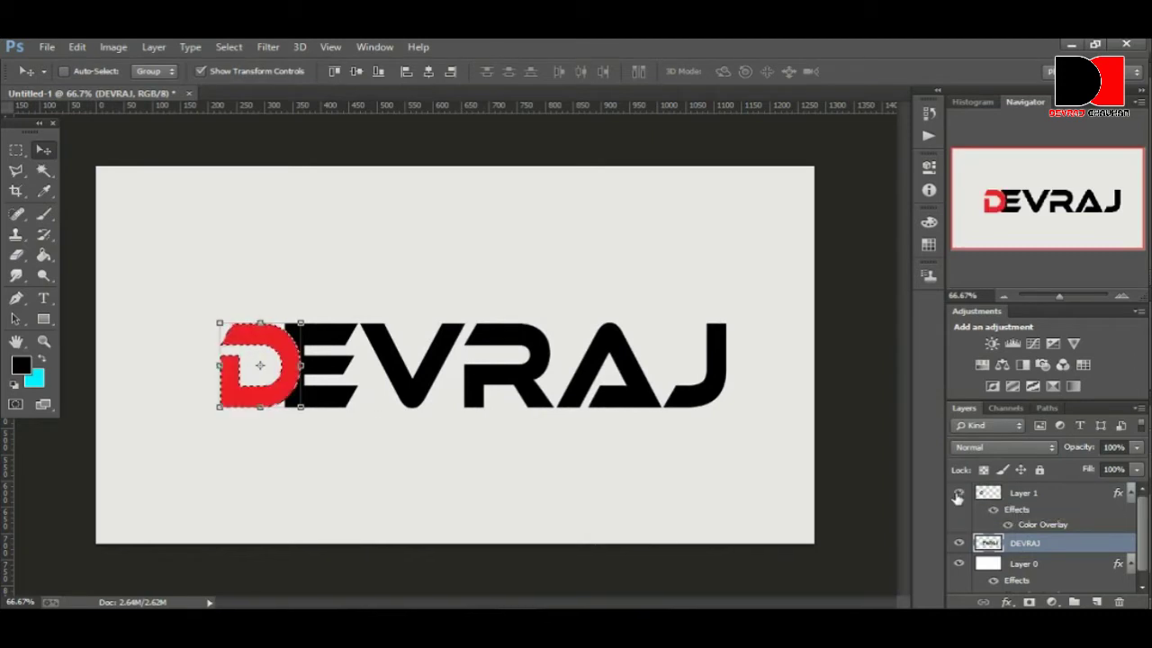
Deselect, nudge DEVRAJ slightly right, and select the red D layer together with DEVRAJ.
left_click(229, 46)
left_click(240, 80)
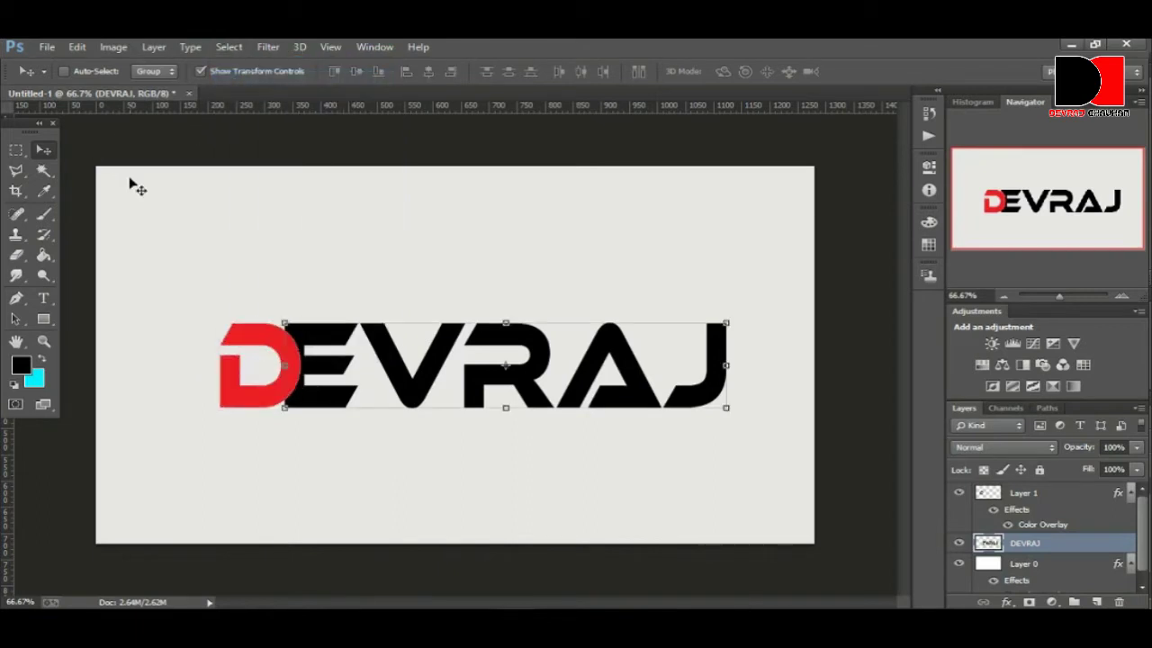
key("Right")
key("Right")
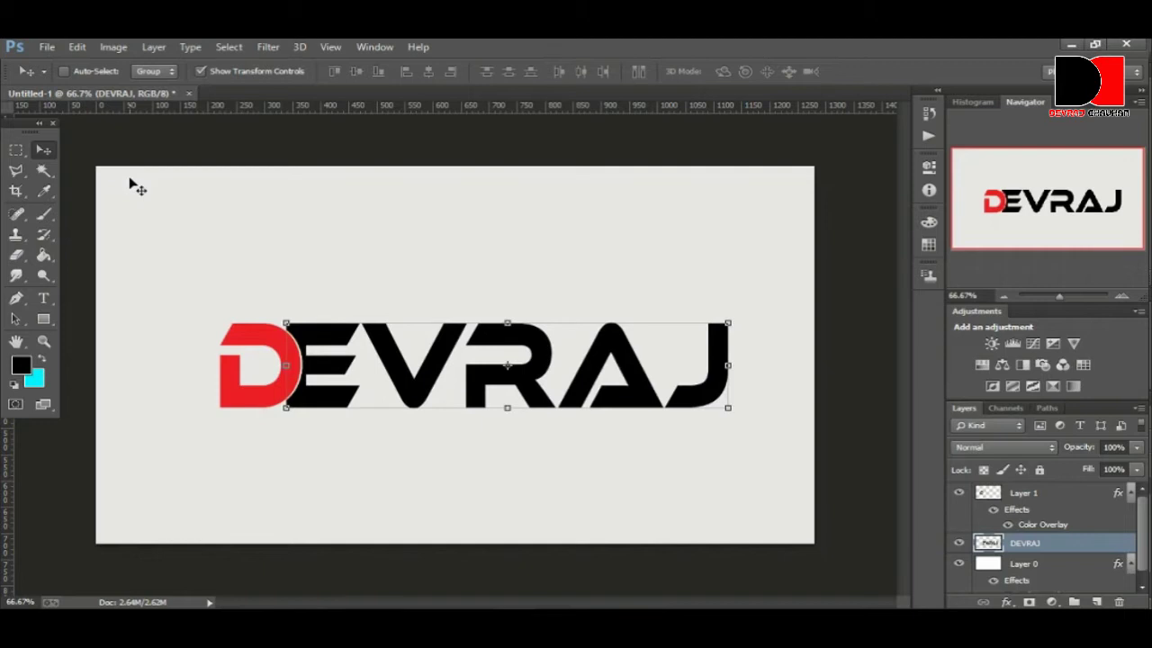
left_click(1047, 494, "shift")
Merge the red D with the lettering and marquee-select the D and E.
key("ctrl+e")
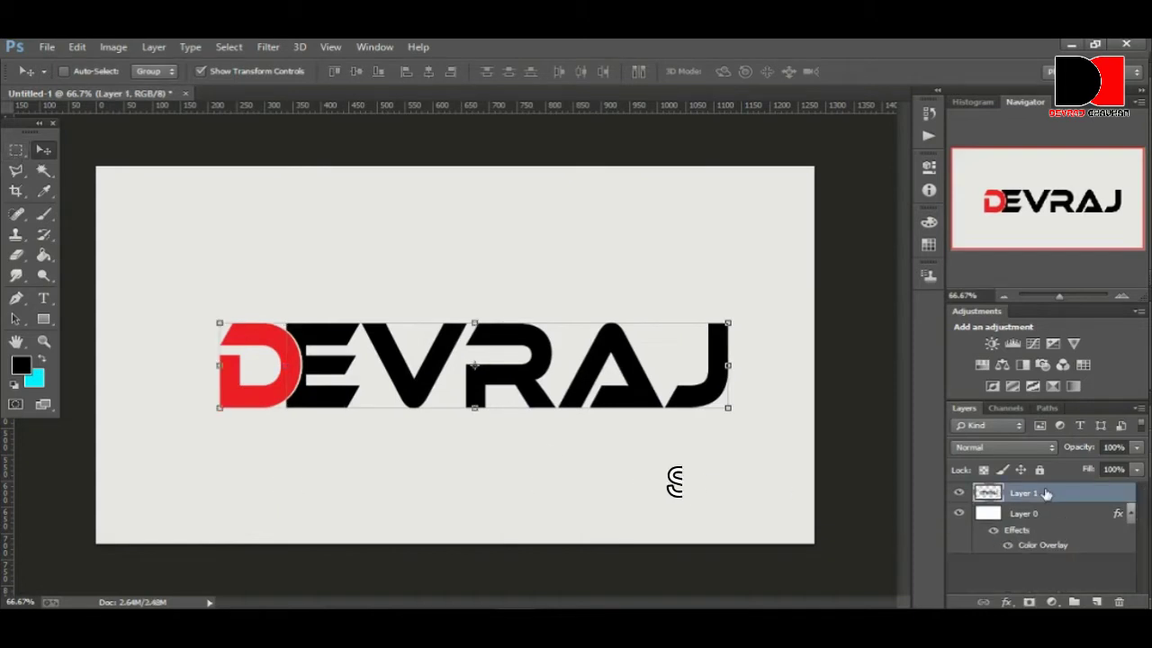
left_click(15, 150)
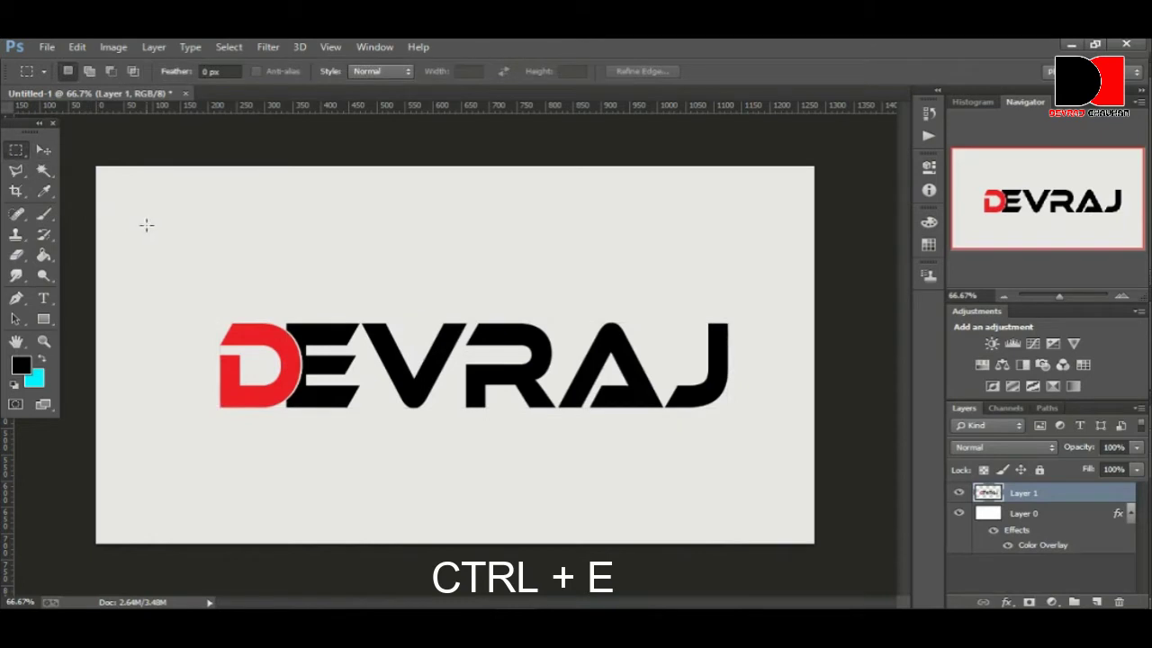
left_click_drag(146, 225, 361, 523)
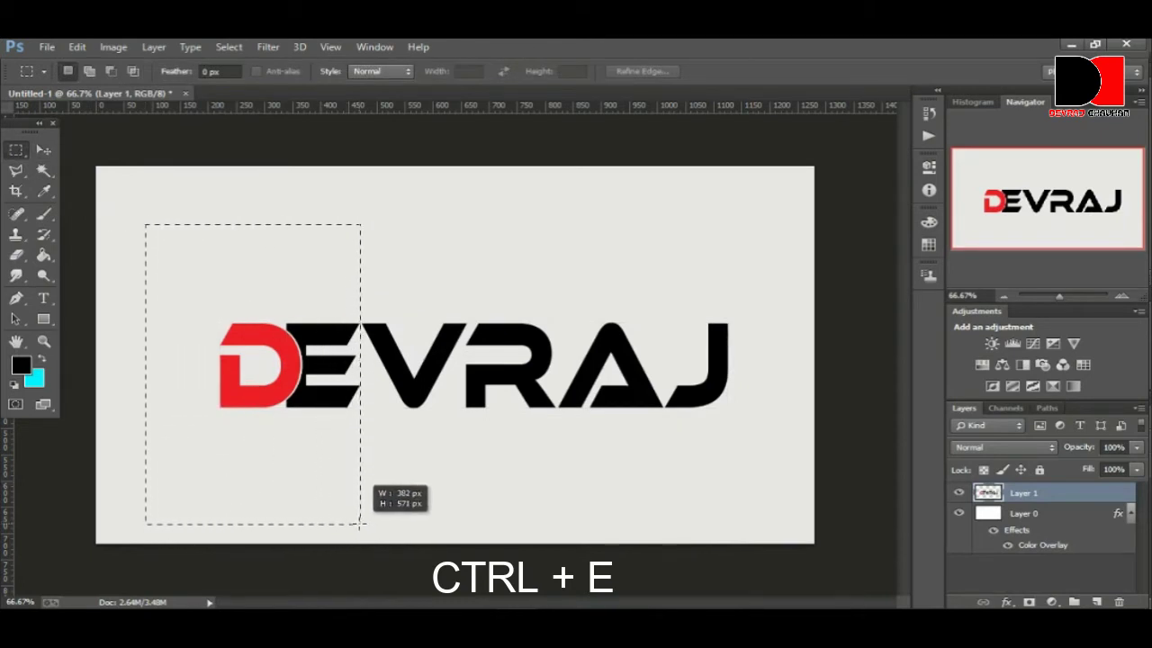
key("ctrl+plus")
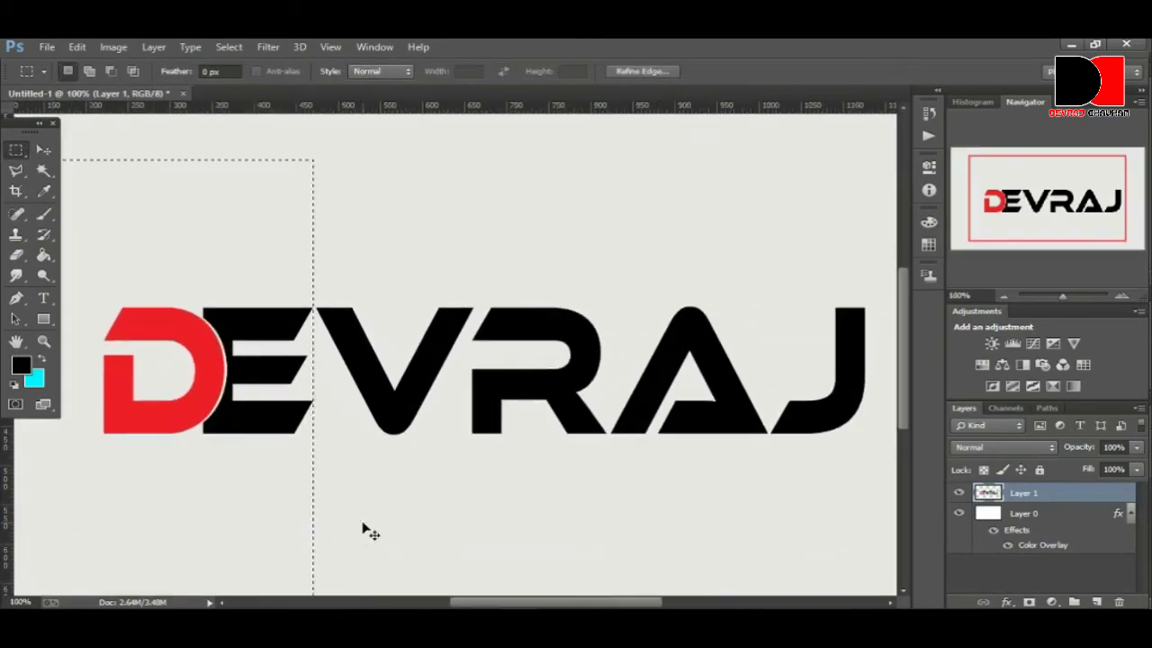
key("ctrl+plus")
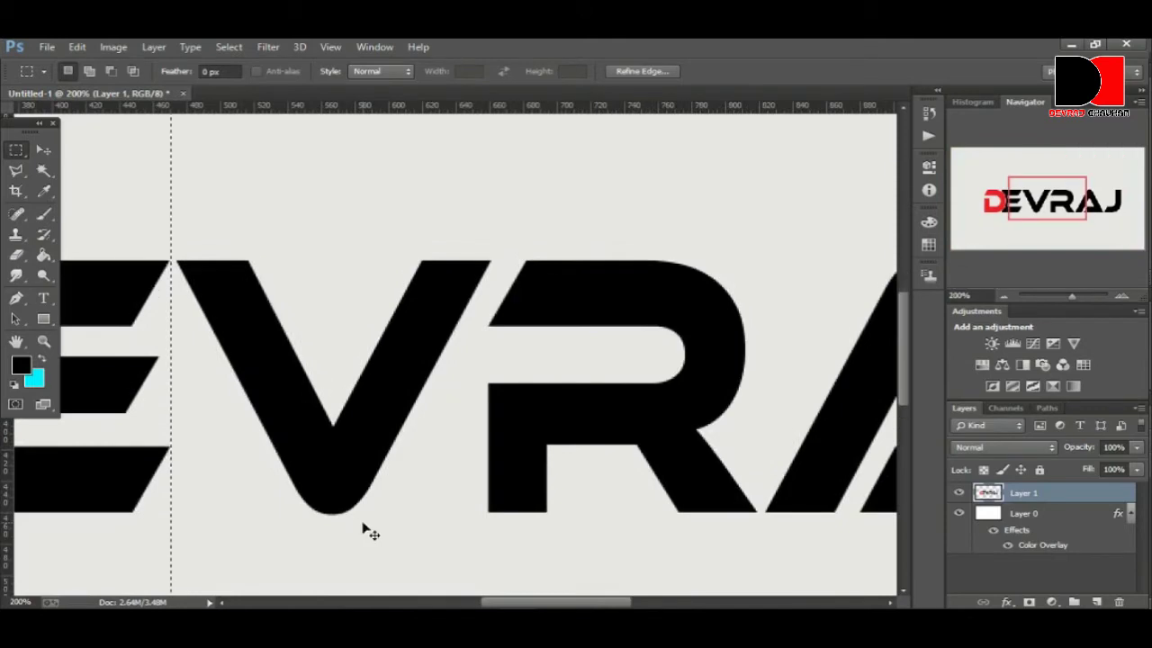
key("ctrl+minus")
key("ctrl+minus")
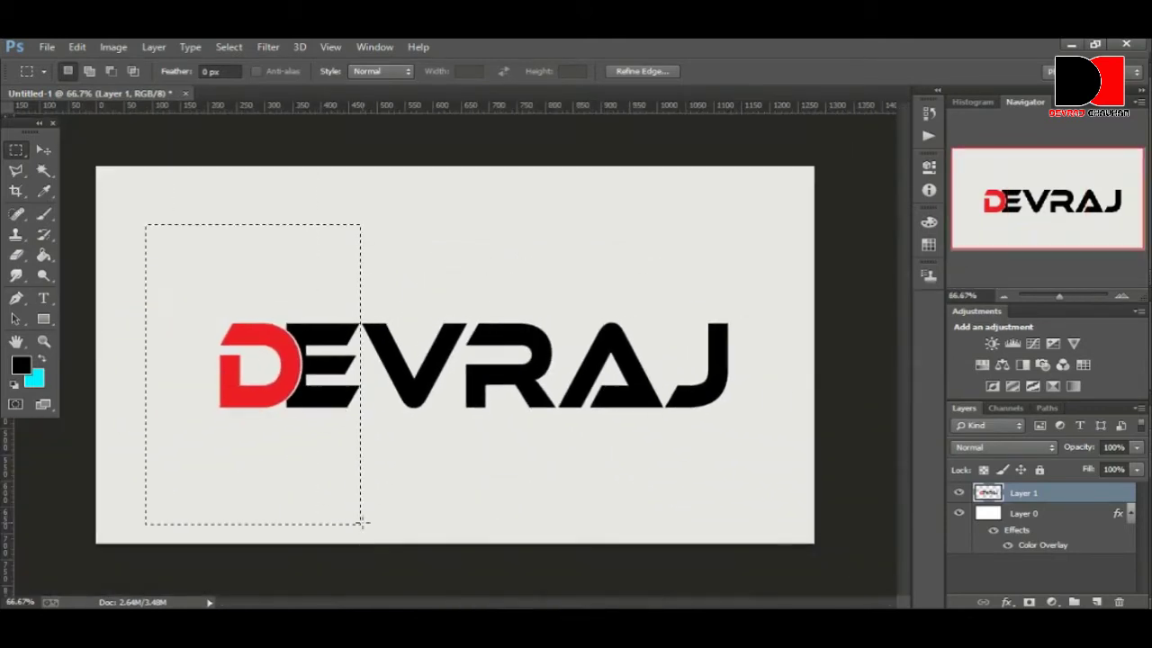
Cut the D and E onto Layer 2 and nudge it two pixels right.
right_click(184, 308)
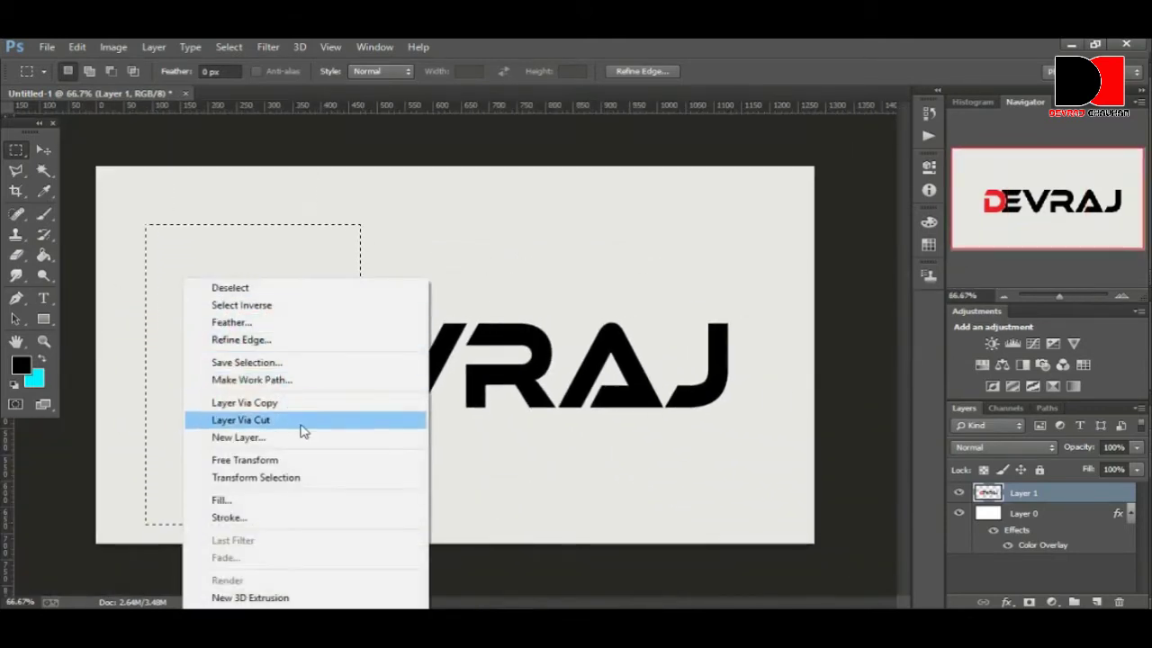
left_click(302, 427)
left_click(41, 151)
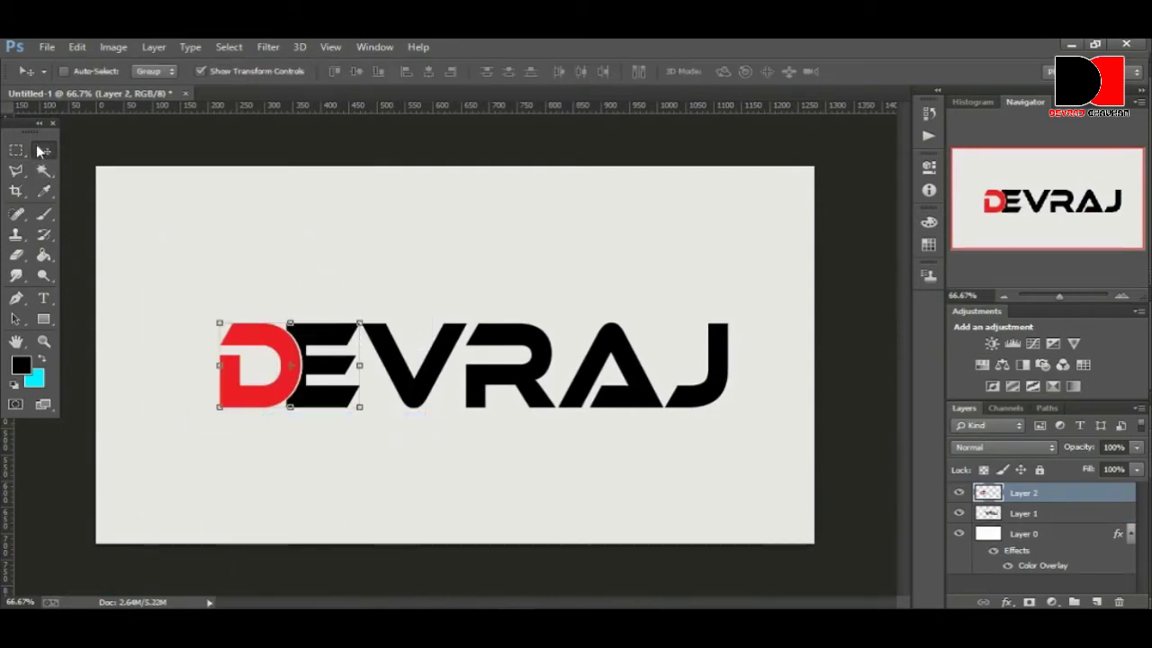
key("Right")
key("Right")
key("Right")
key("Right")
key("Right")
key("Right")
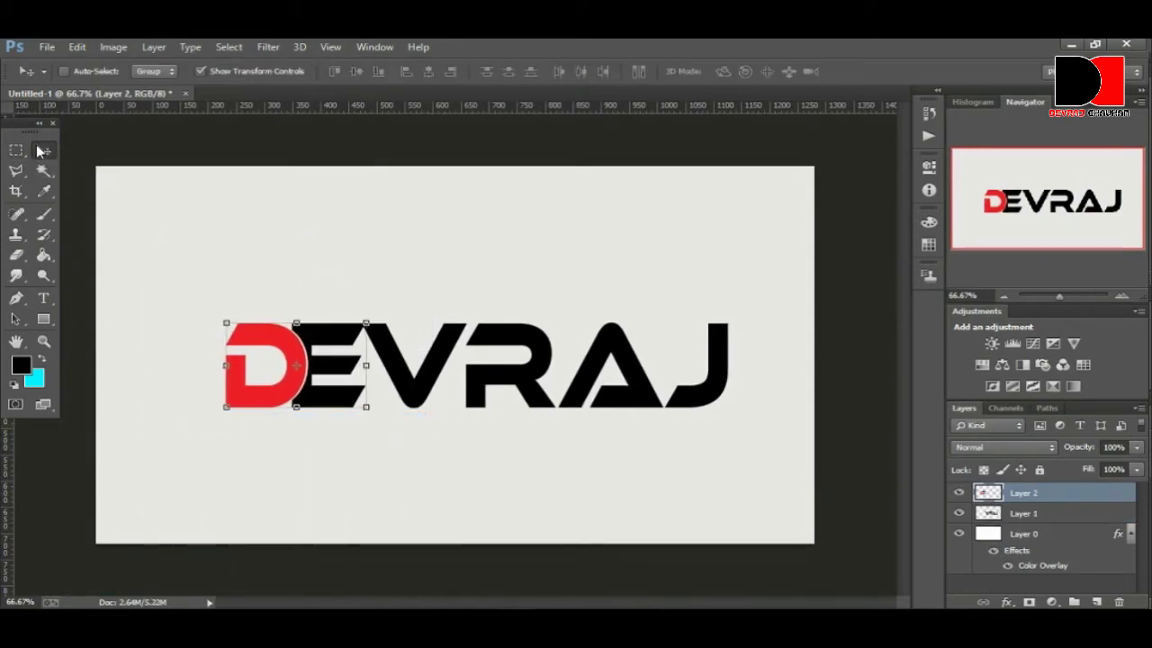
key("Right")
key("Right")
key("Right")
key("Right")
key("Right")
key("Right")
key("Right")
key("Right")
key("Right")
key("Right")
key("Right")
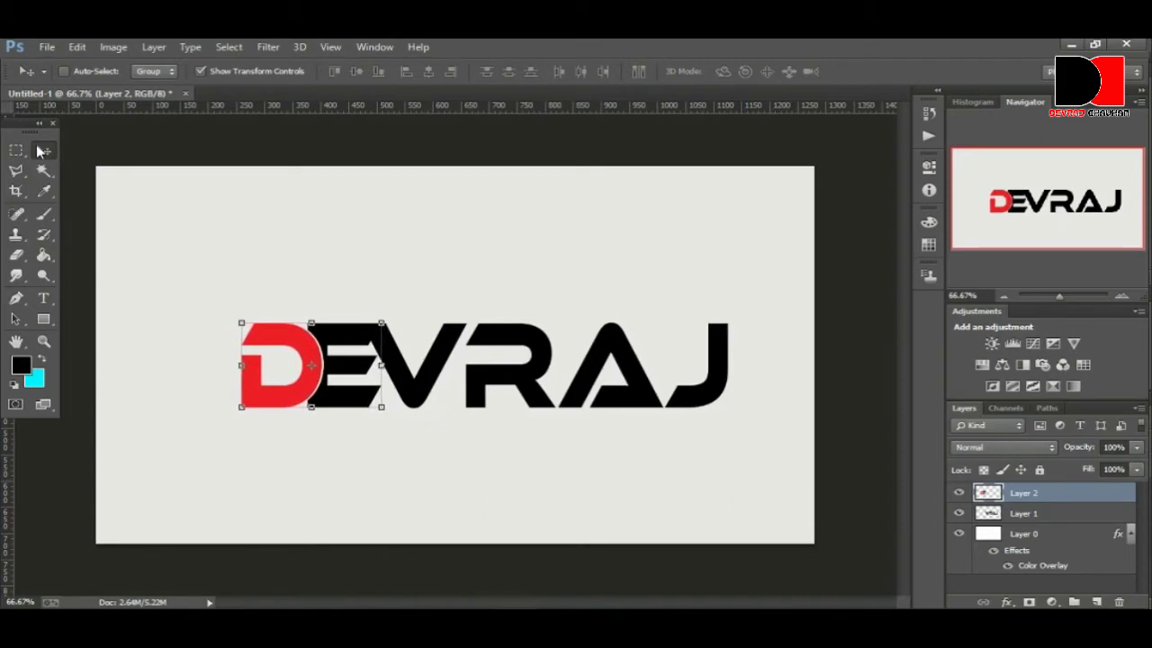
key("Right")
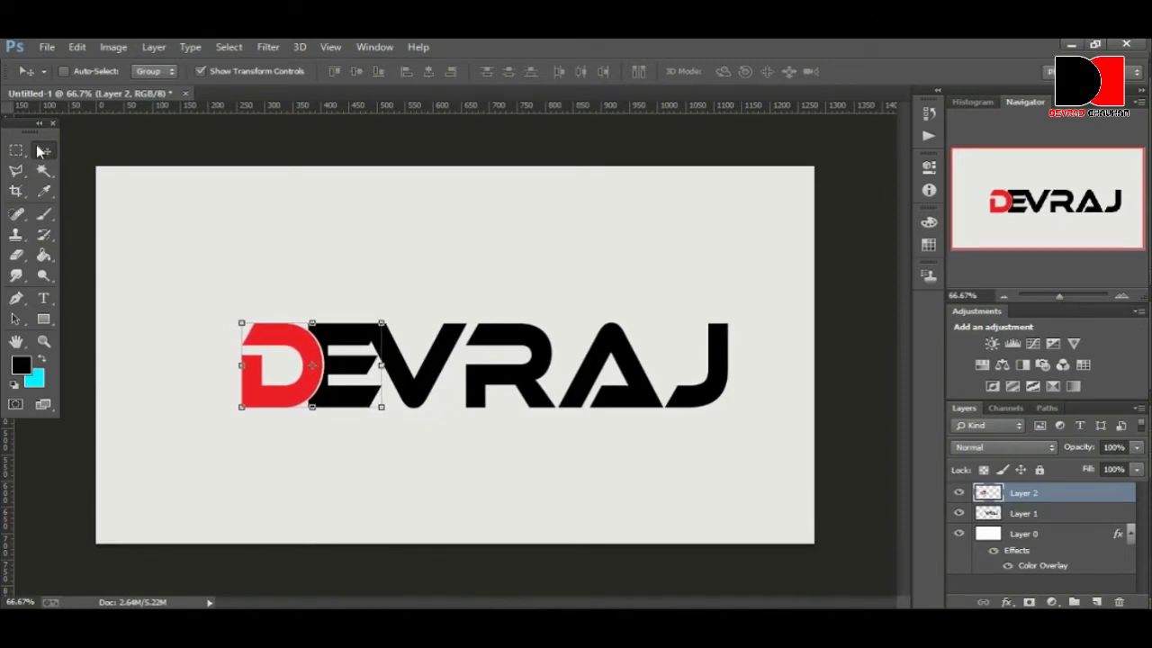
key("ctrl+plus")
key("ctrl+plus")
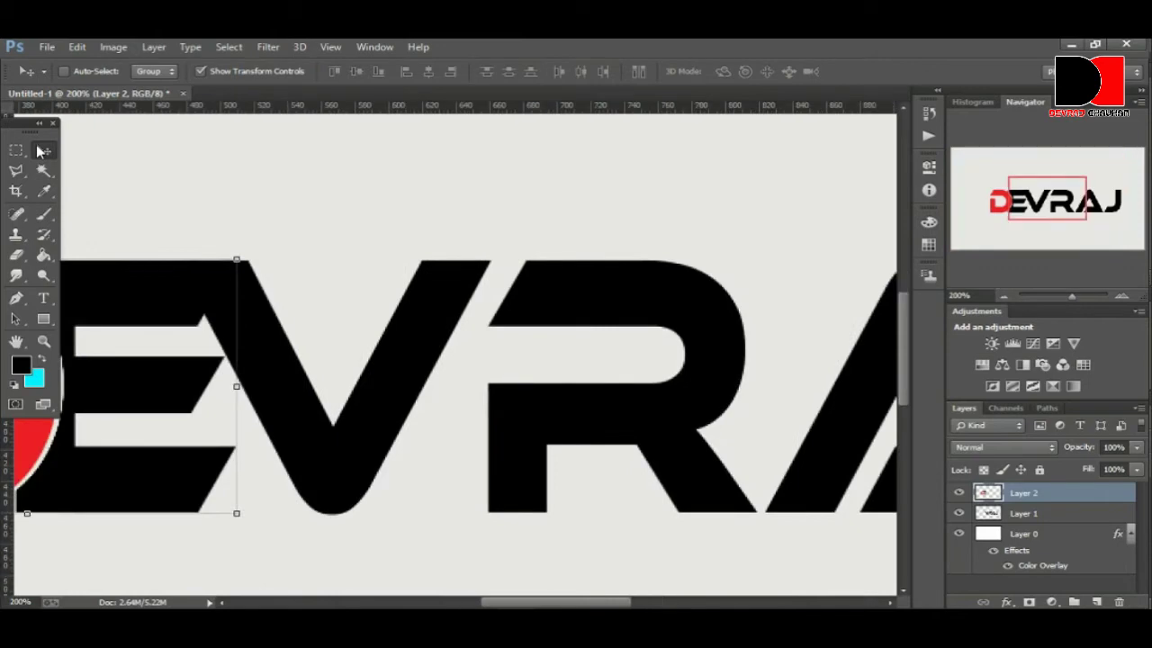
key("Left")
key("Left")
key("ctrl+minus")
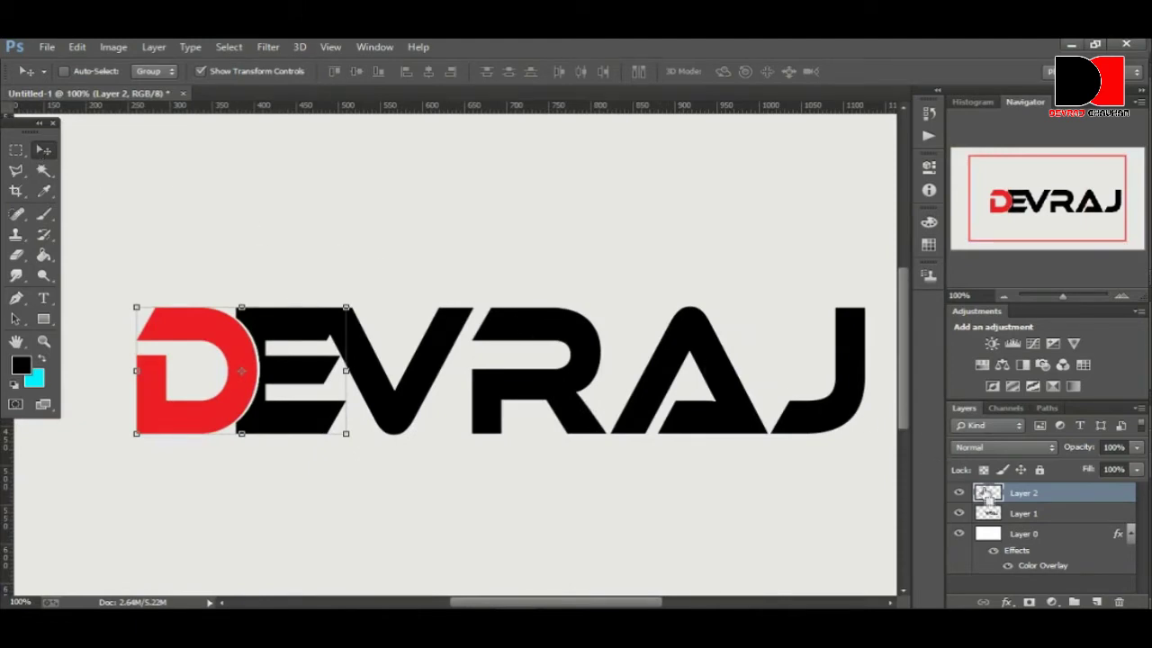
Deselect, zoom out, and drag the DEVRAJ logo left to the canvas centre.
left_click(228, 46)
left_click(239, 78)
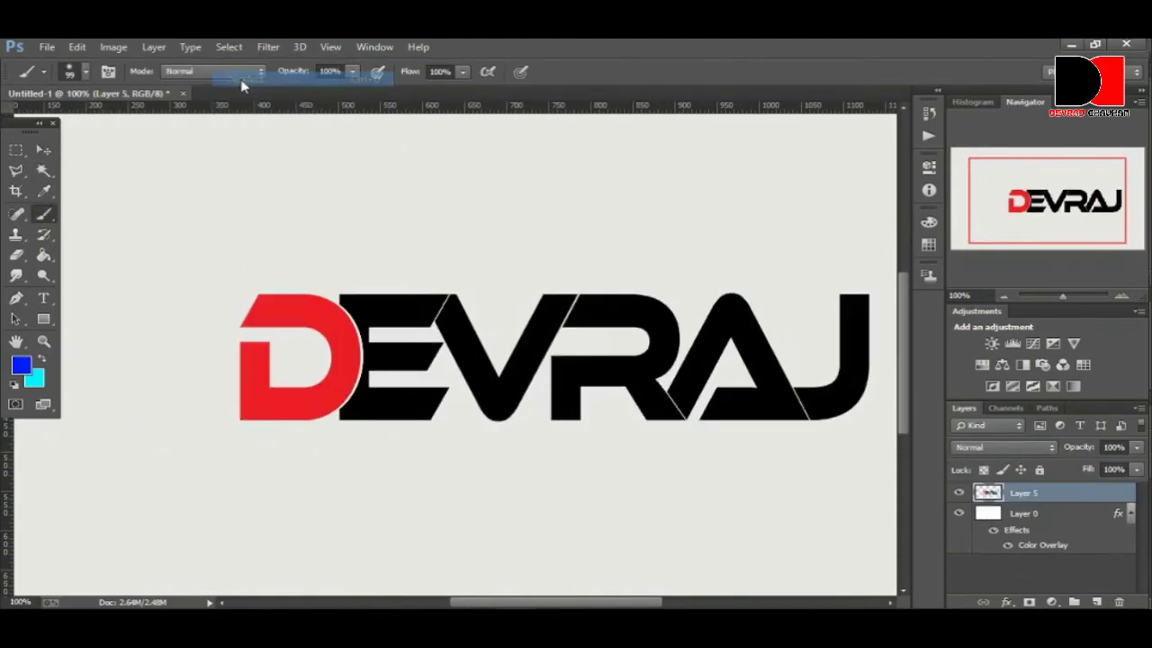
left_click(42, 150)
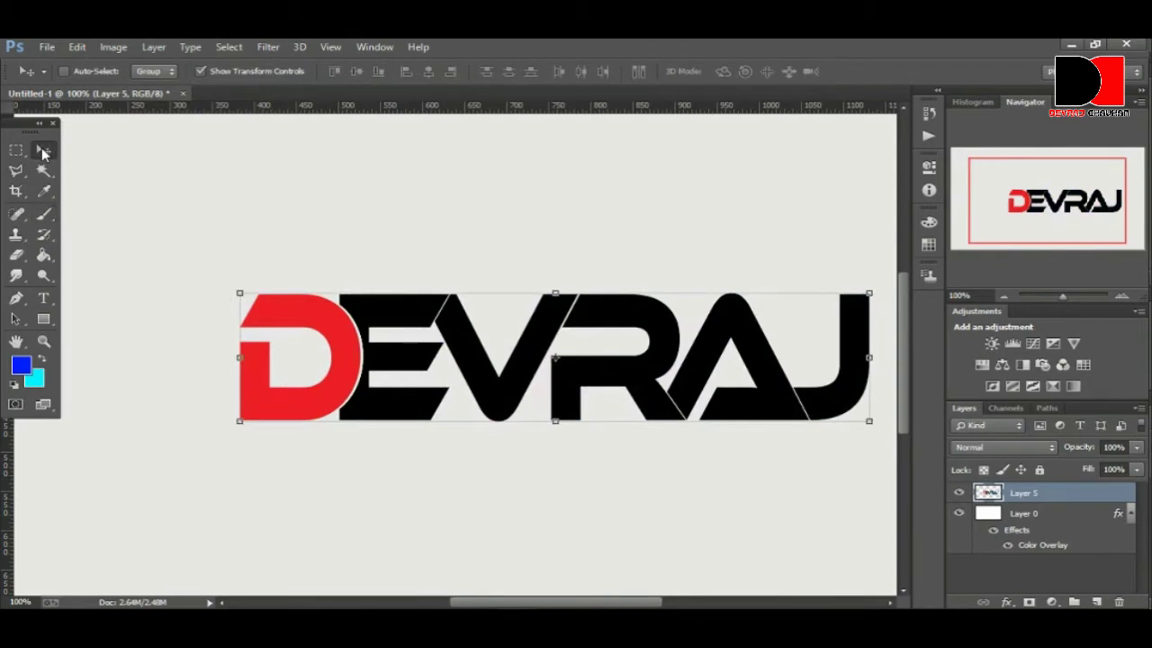
key("ctrl+minus")
left_click_drag(457, 349, 394, 350)
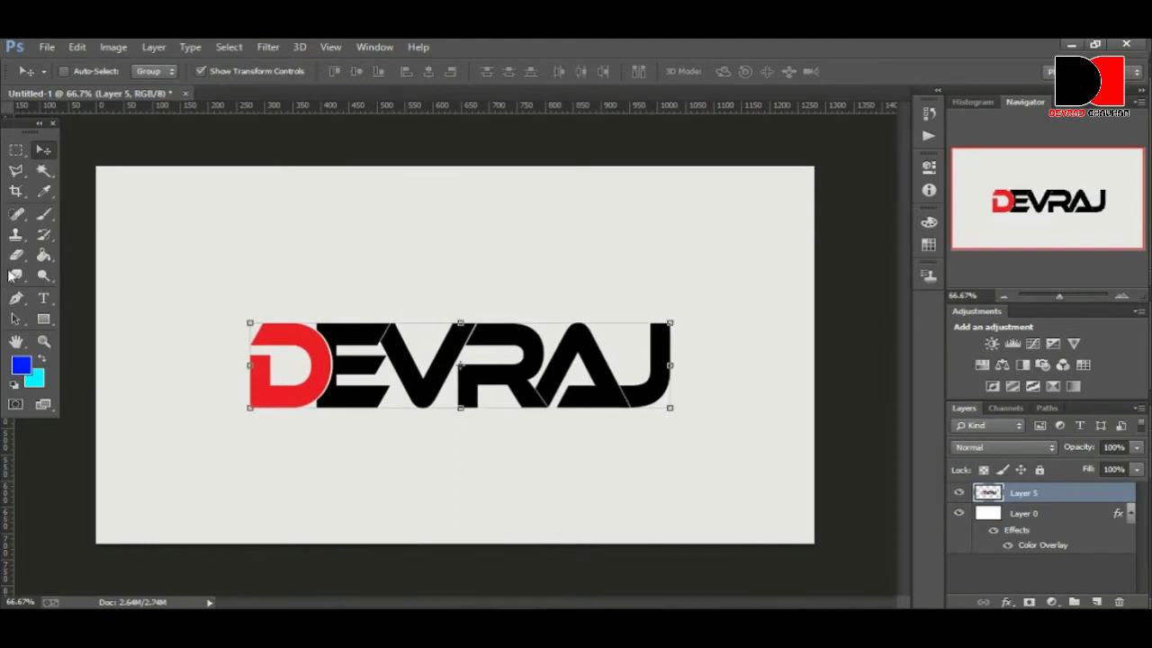
Add a DJ text layer above the logo.
left_click(43, 298)
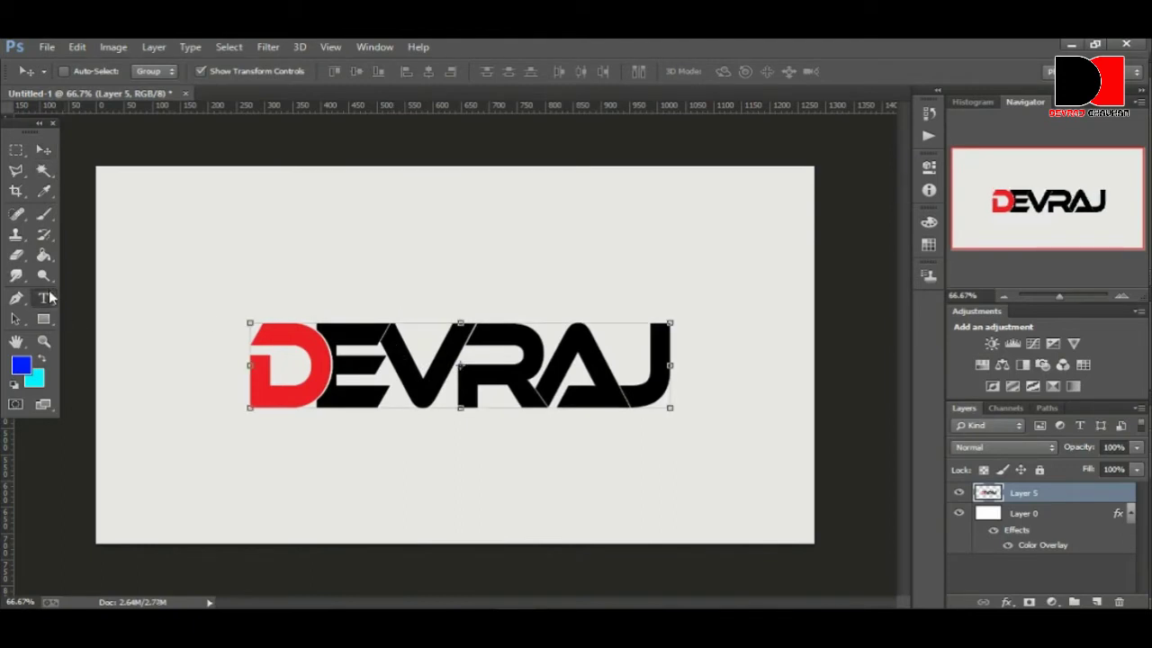
left_click(253, 278)
type("DJ")
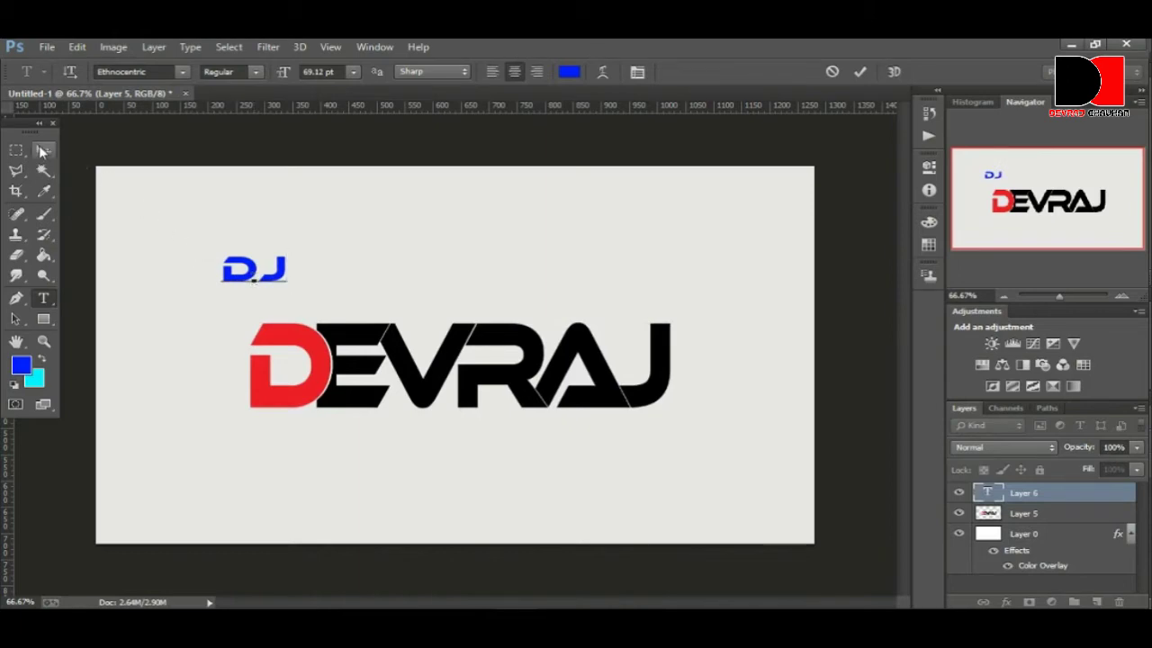
left_click(43, 149)
Stretch the DJ text taller and place it centred just above DEVRAJ.
key("ctrl+t")
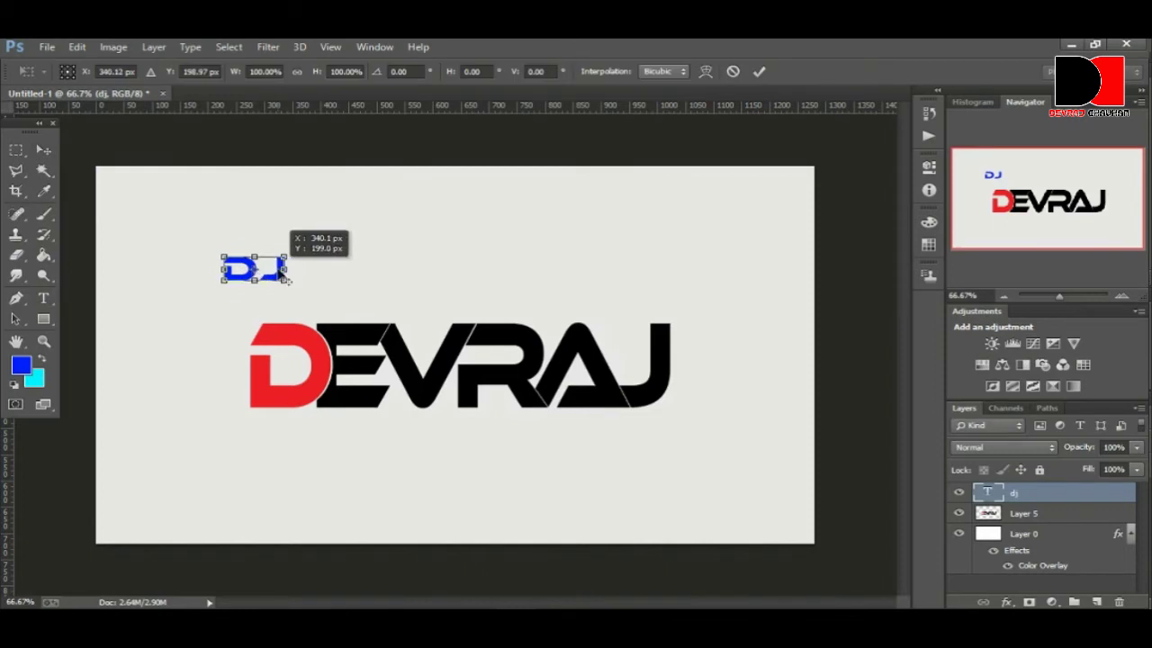
left_click_drag(254, 250, 259, 237)
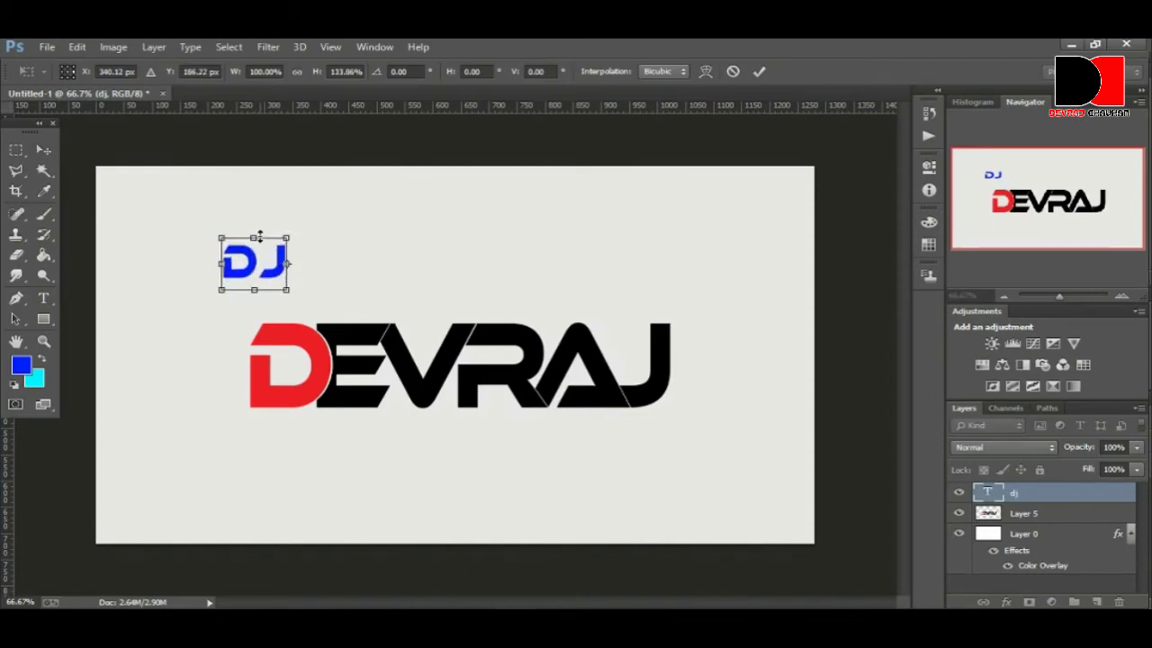
key("Return")
key("ctrl+plus")
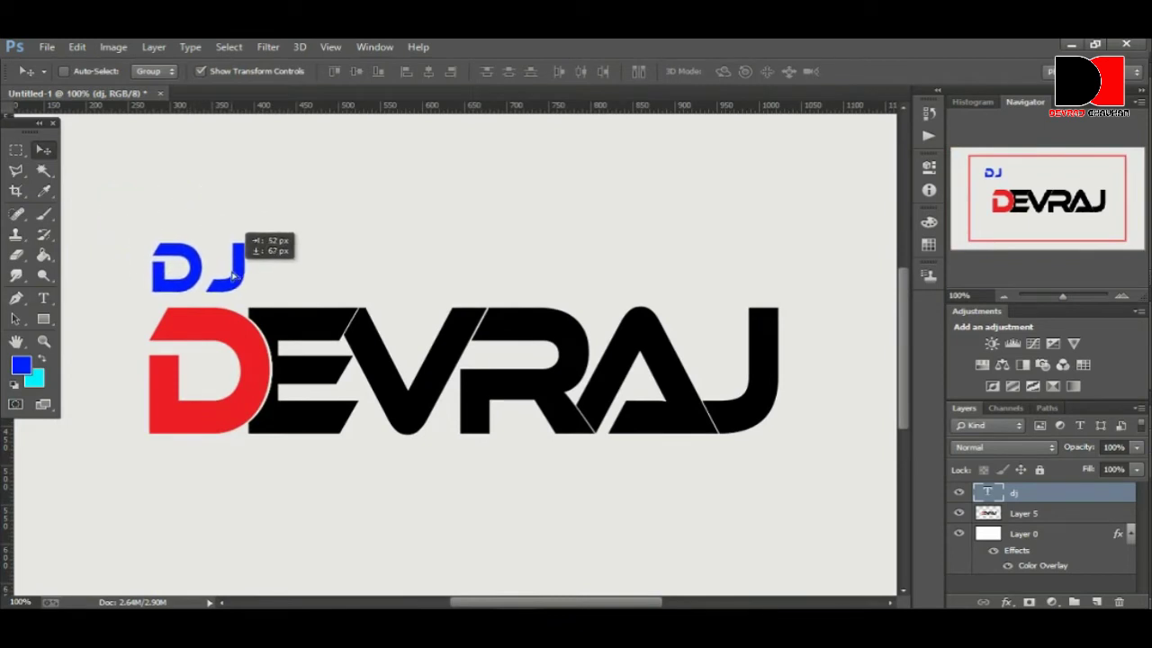
mouse_move(200, 231)
left_mouse_down()
mouse_move(236, 287)
mouse_move(250, 286)
mouse_move(147, 322)
mouse_move(138, 419)
mouse_move(204, 305)
mouse_move(525, 261)
mouse_move(513, 279)
left_mouse_up()
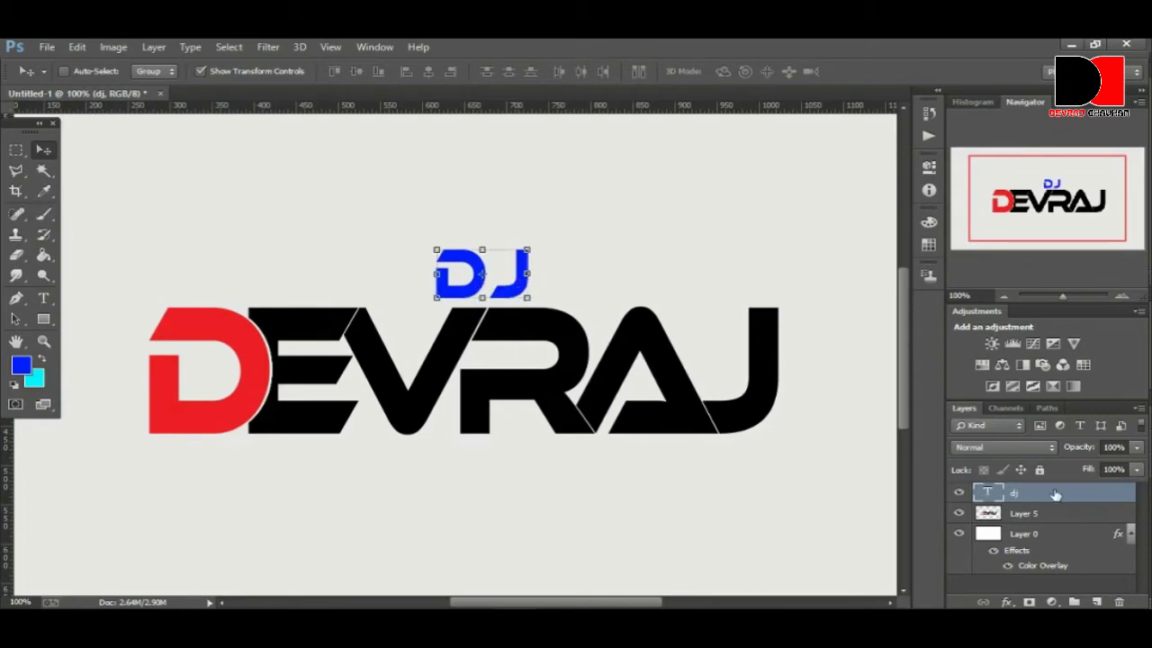
Rasterize the DJ text and cut its D onto a separate layer.
right_click(1054, 494)
left_click(748, 270)
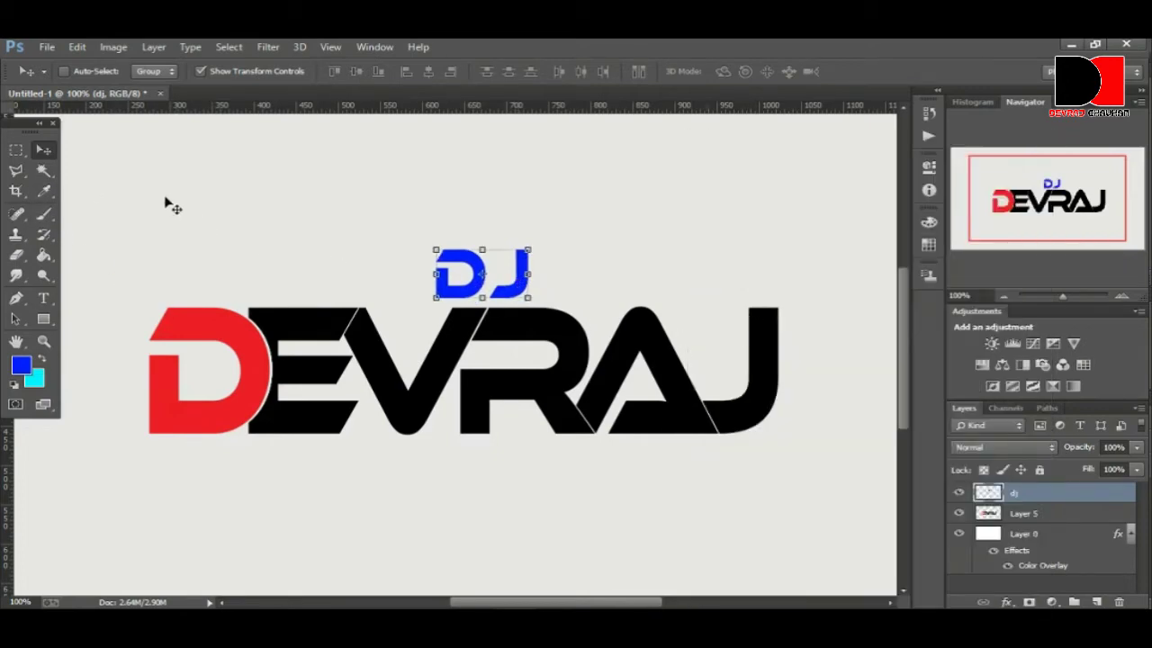
left_click(15, 149)
left_click_drag(397, 214, 488, 313)
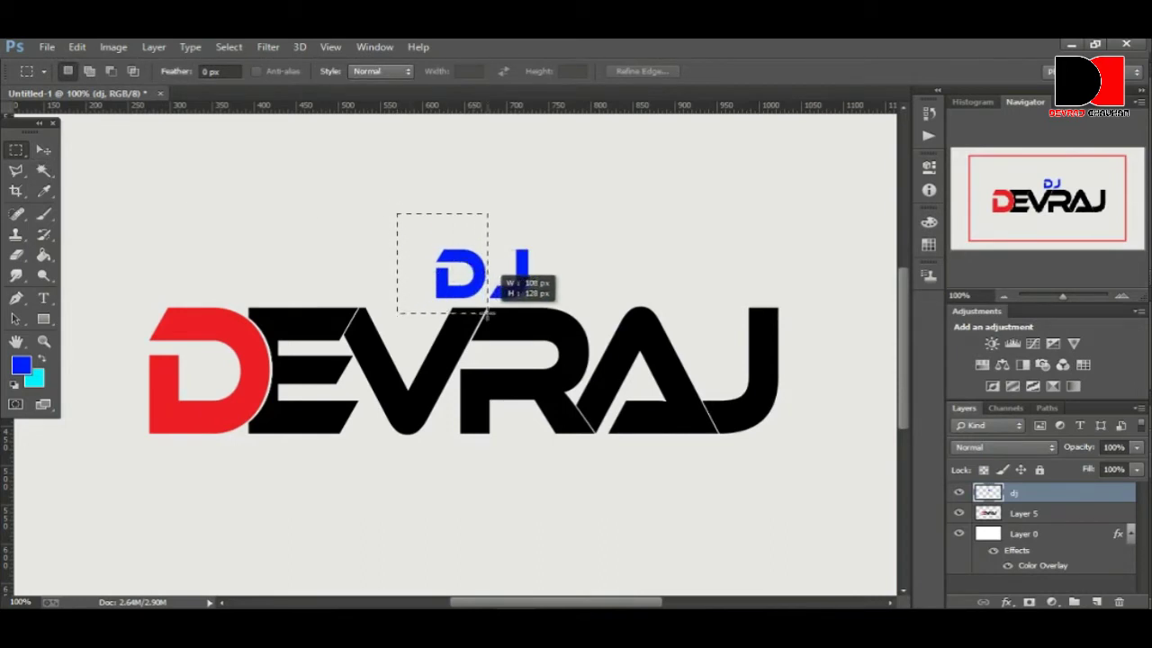
right_click(464, 279)
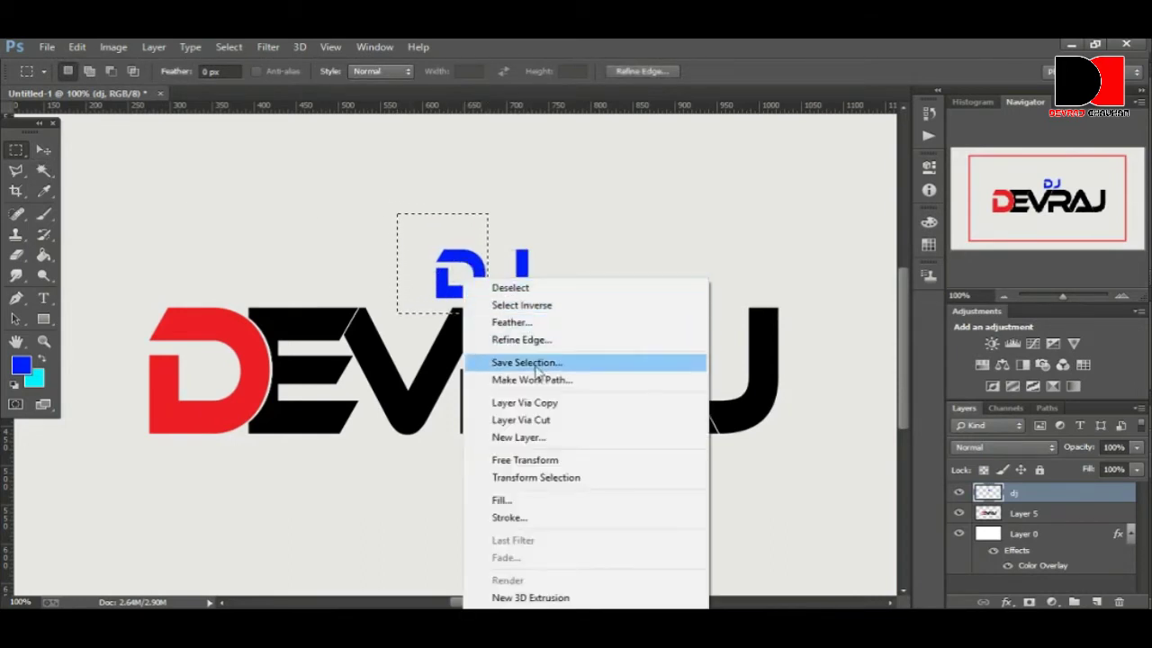
left_click(535, 419)
Nudge the D two pixels right toward the J, then deselect on the dj layer.
left_click(47, 156)
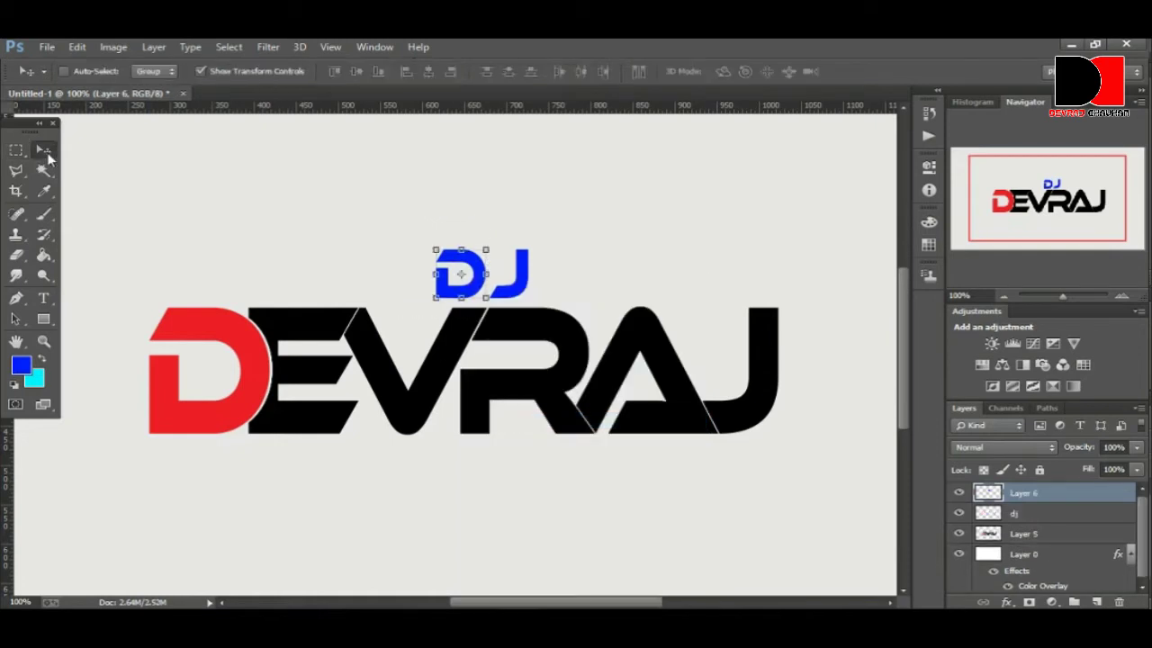
key("Right")
key("Right")
key("Right")
key("Right")
key("Right")
key("Right")
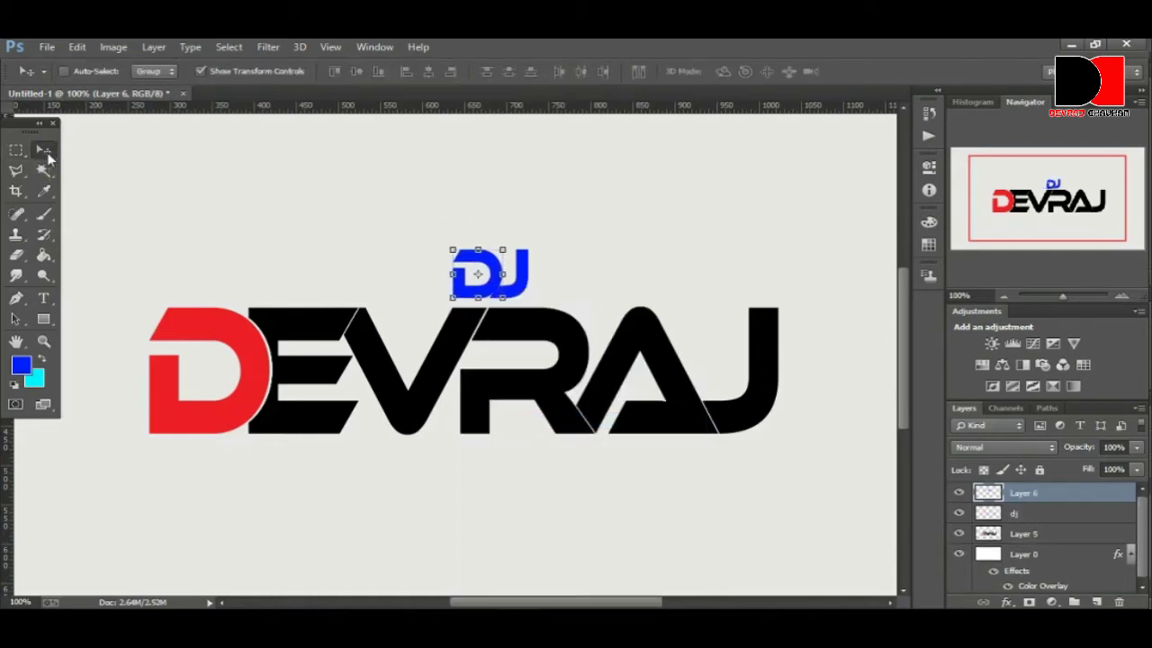
key("Right")
key("Right")
key("Right")
key("Right")
key("Right")
key("Right")
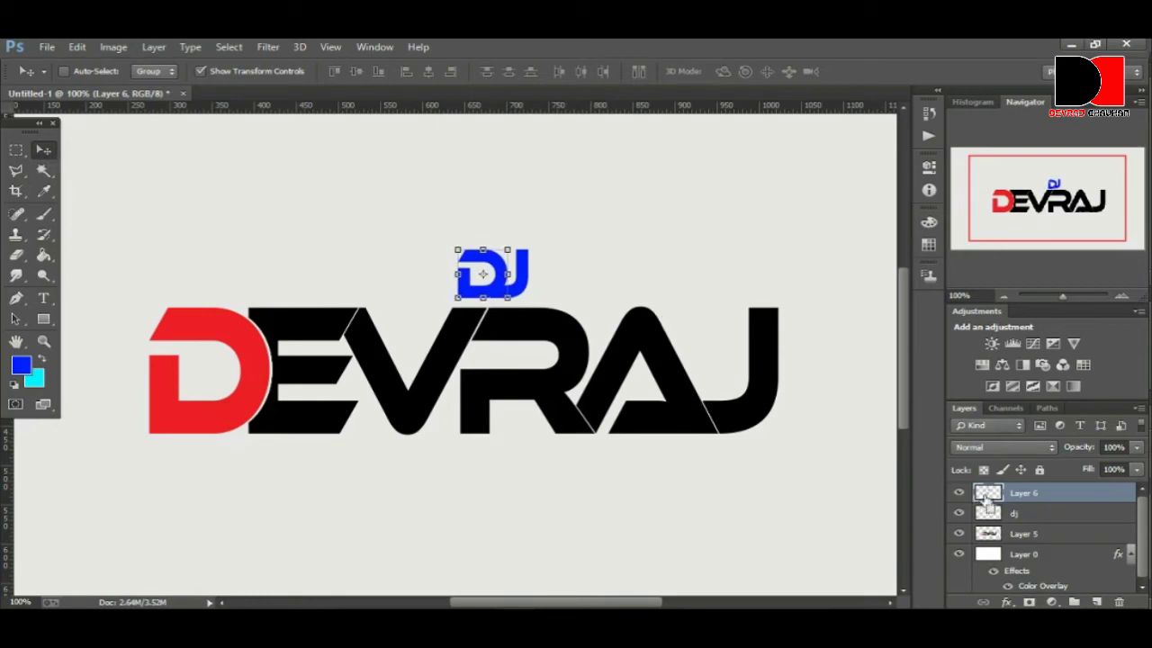
left_click(1021, 513)
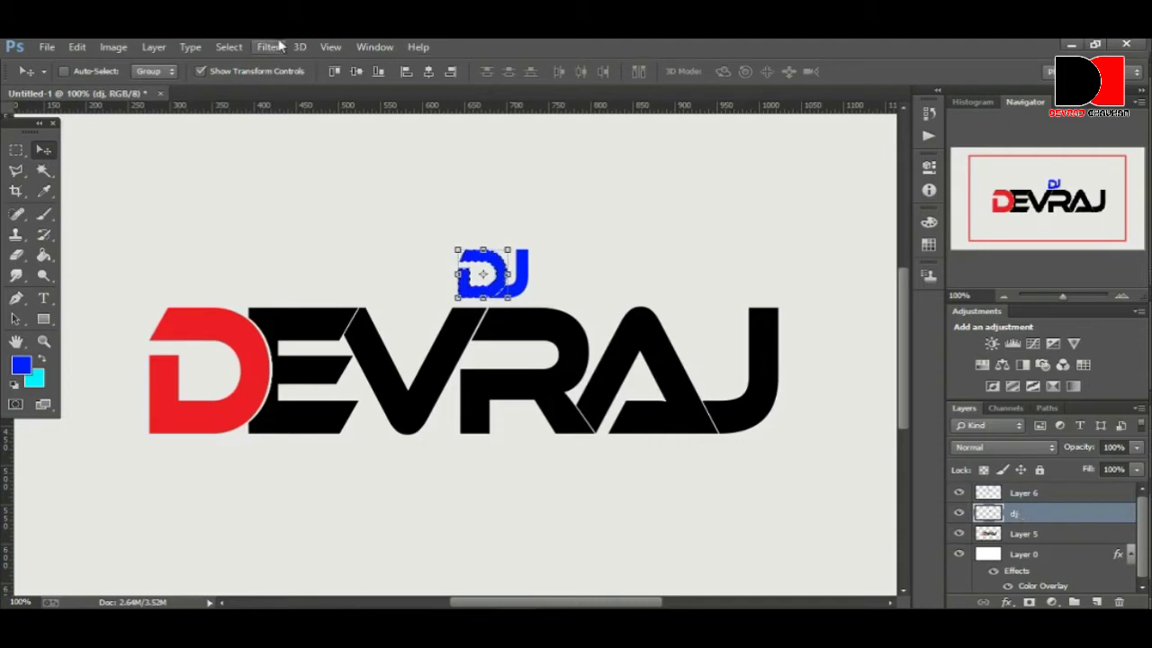
left_click(246, 45)
left_click(242, 77)
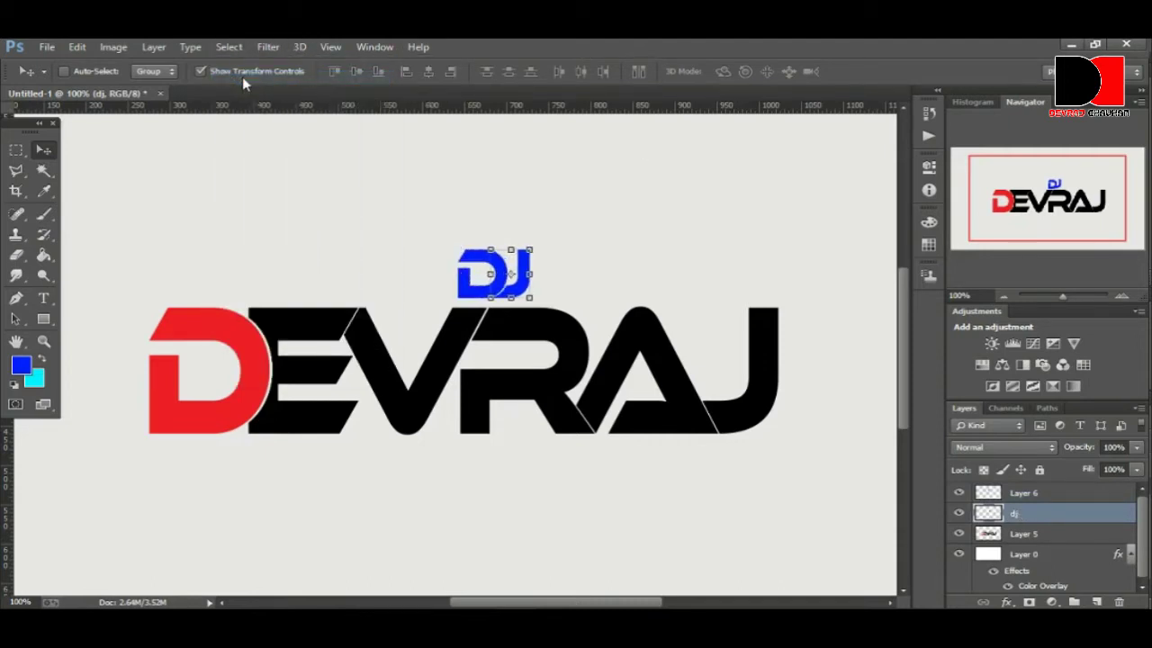
Merge the DJ pieces into Layer 6 and move it left above the red D.
key("Right")
key("Right")
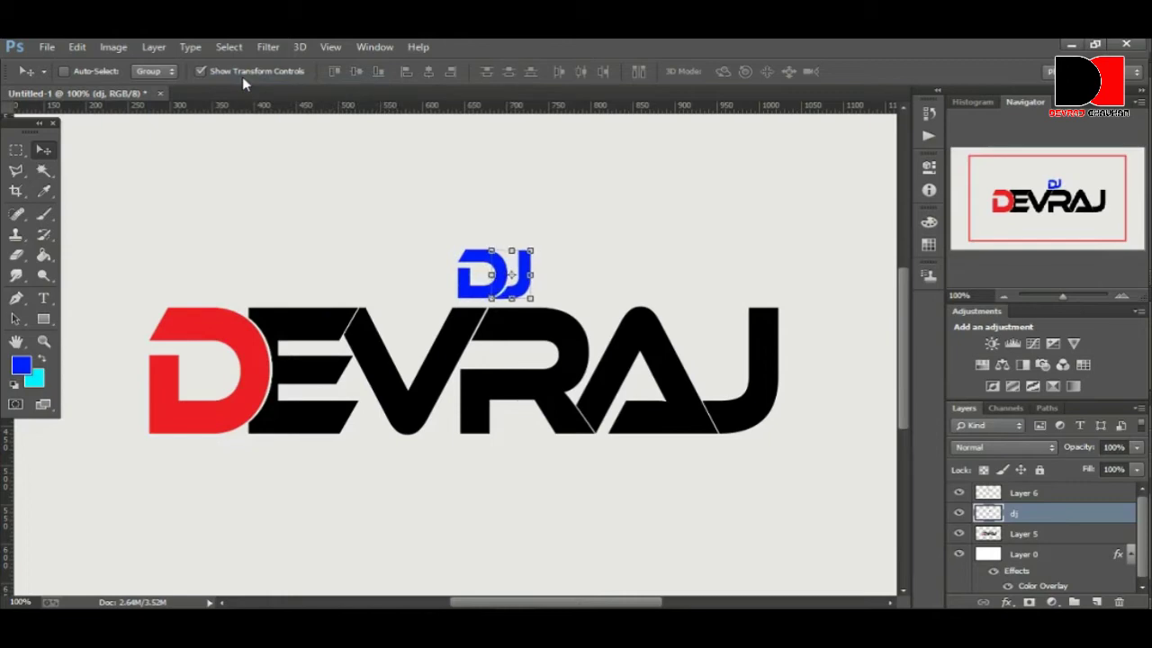
left_click(1026, 492, "shift")
key("ctrl+e")
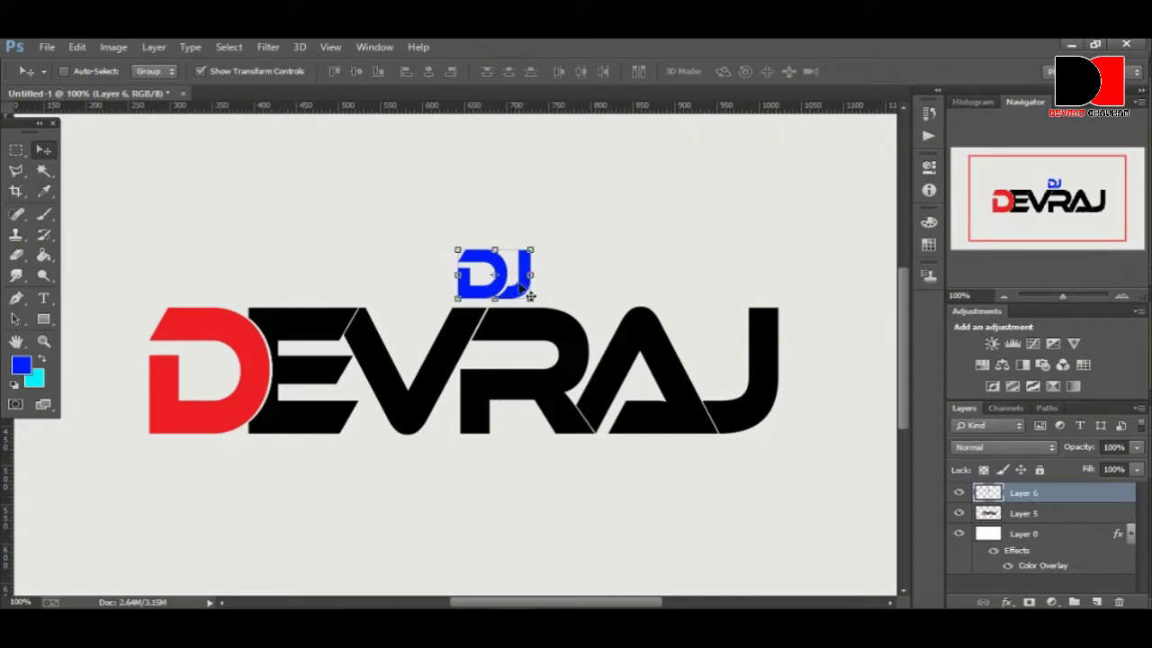
mouse_move(530, 295)
left_mouse_down()
mouse_move(215, 299)
mouse_move(239, 277)
left_mouse_up()
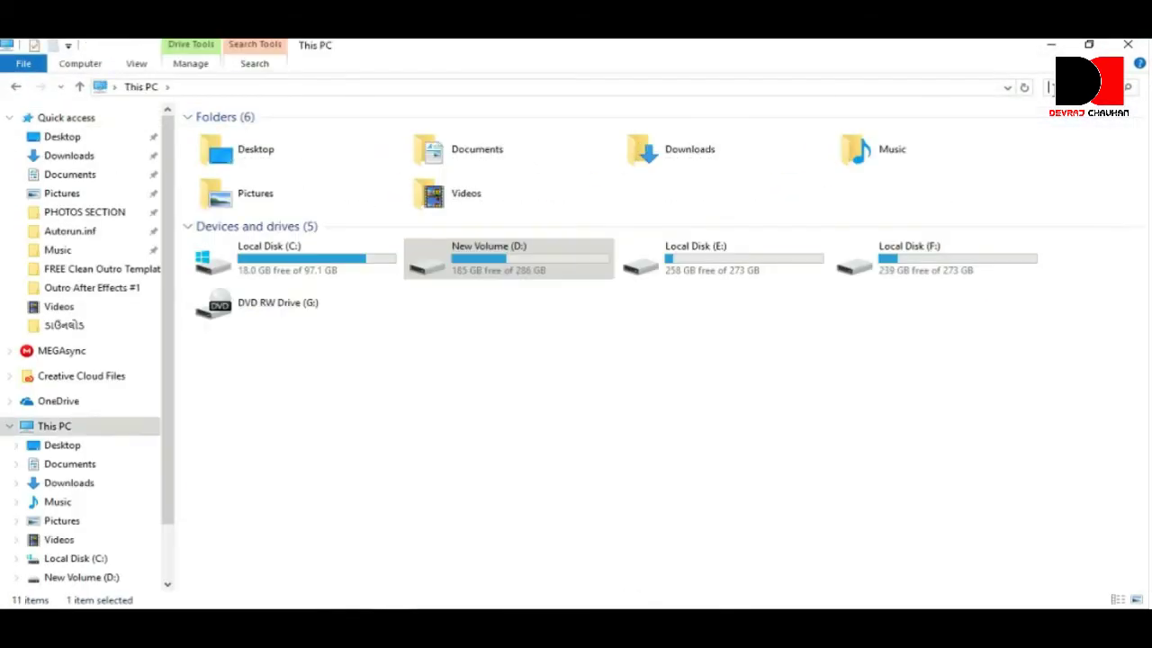
Search This PC for 'head' and drag the Headphones-PNG-Clipart image toward the logo.
type("he")
type("a")
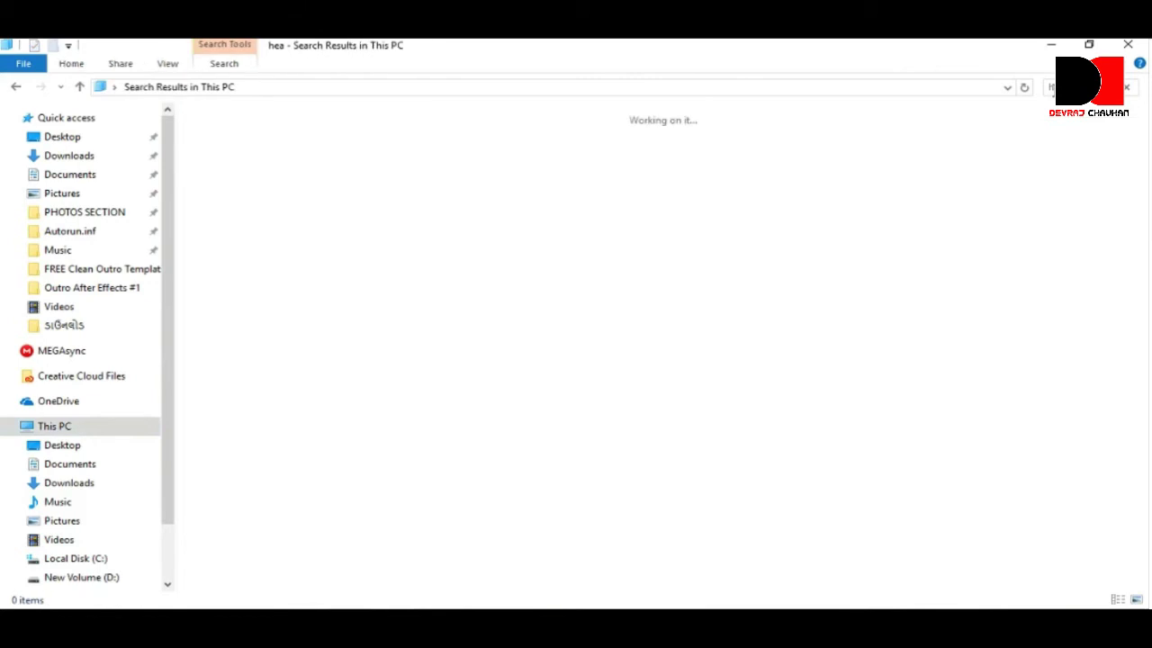
type("d")
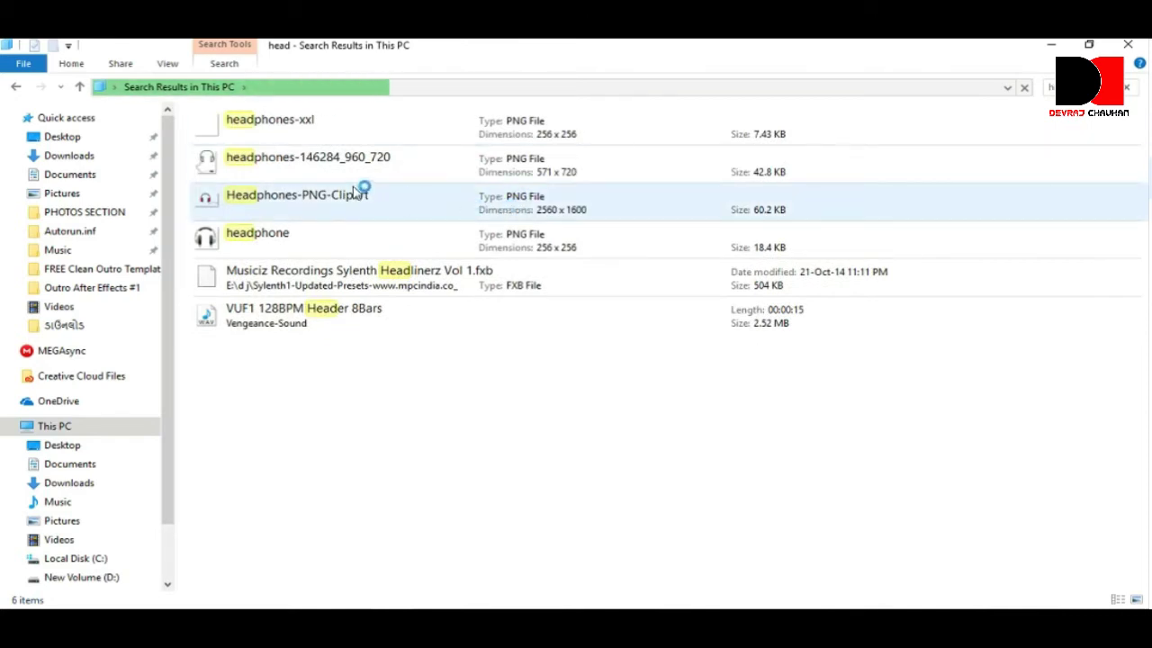
left_click(346, 204)
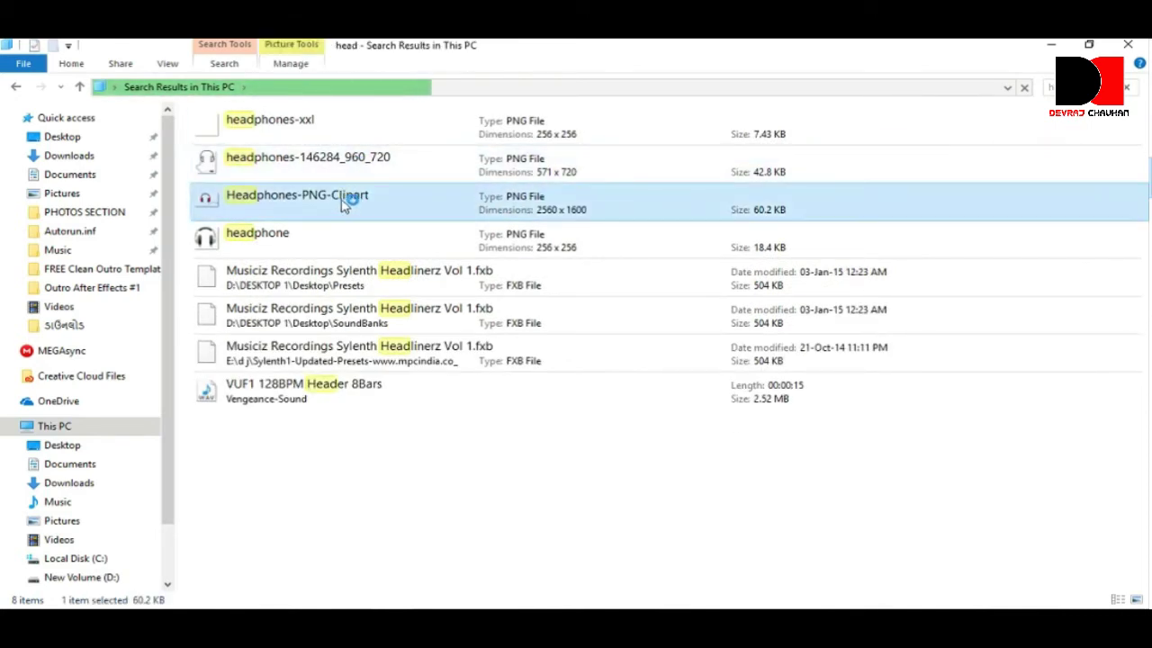
left_click_drag(319, 207, 527, 603)
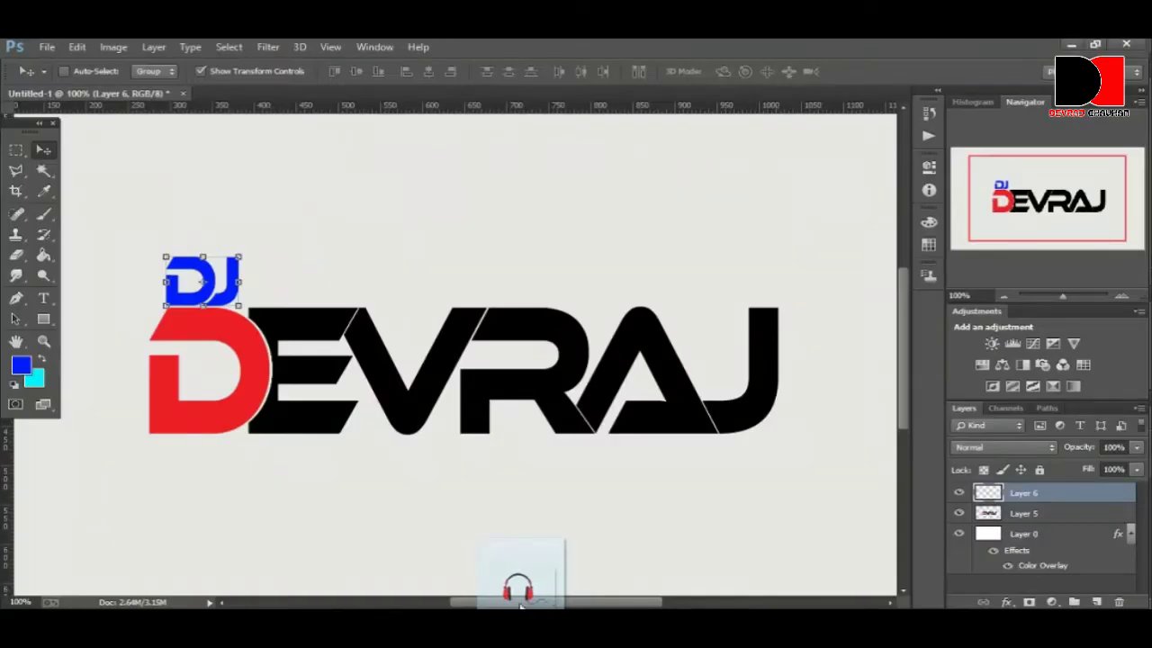
Place the Headphones-PNG-Clipart image onto the logo canvas and shrink it.
left_click_drag(521, 594, 527, 265)
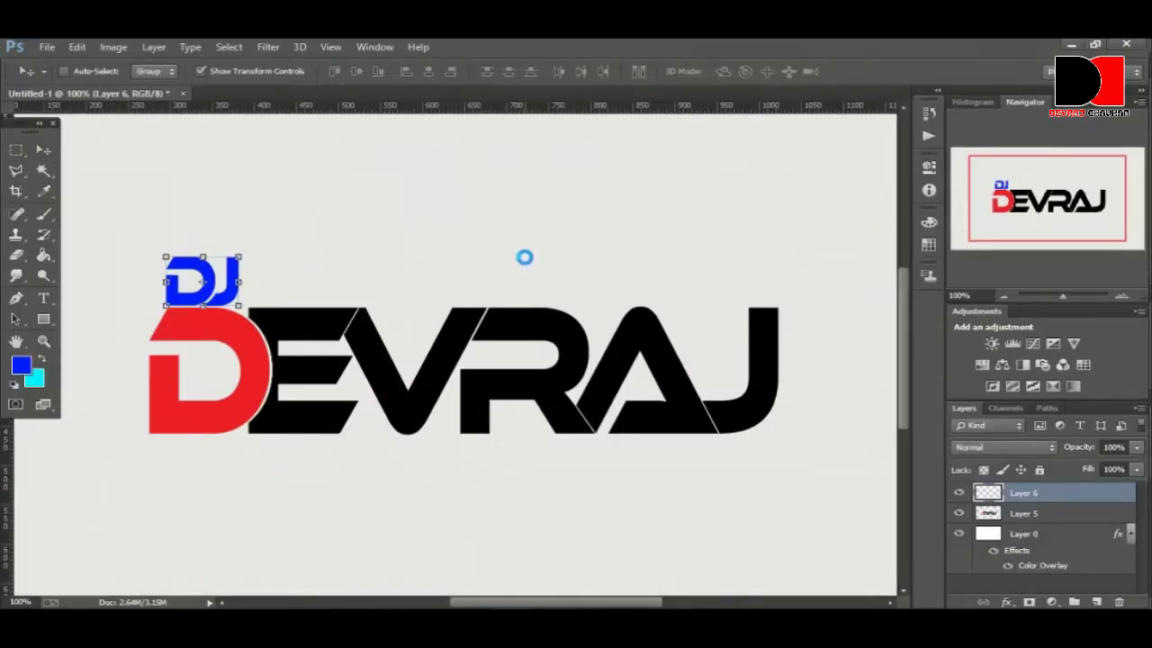
key("Return")
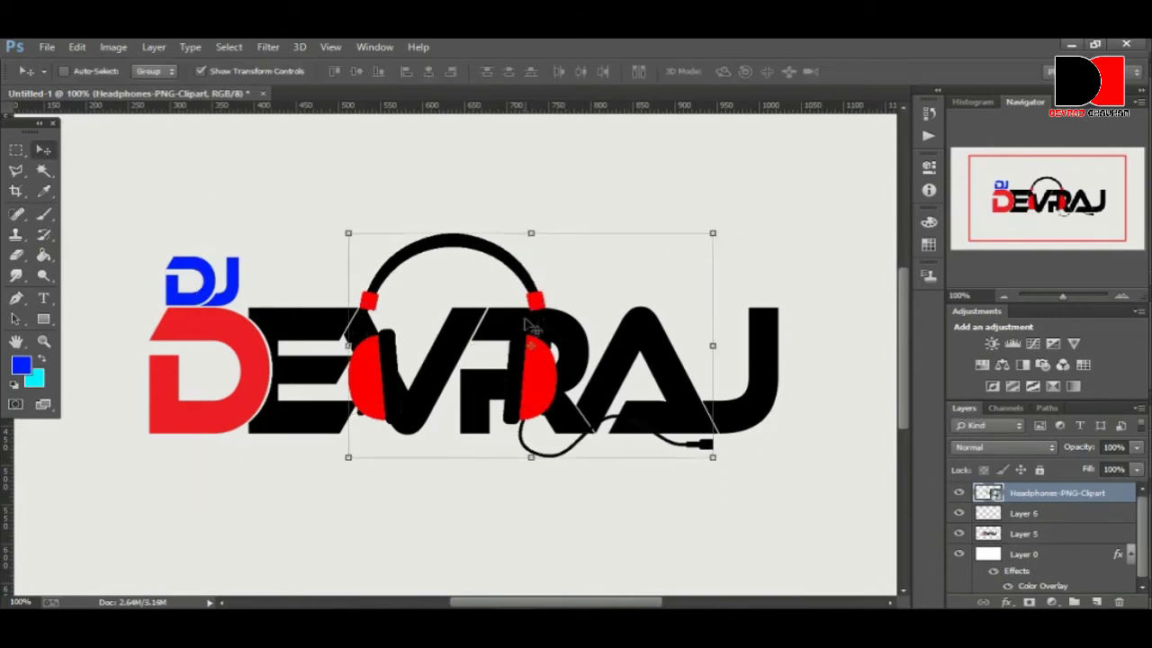
left_click_drag(528, 263, 510, 243)
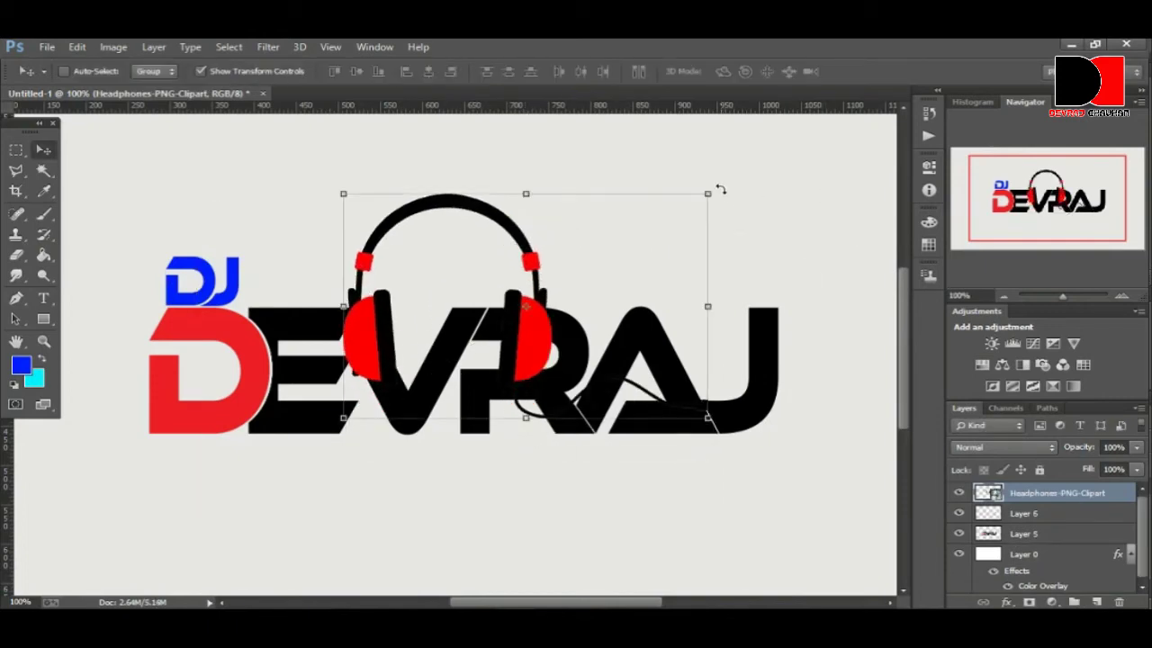
mouse_move(720, 190)
left_mouse_down()
mouse_move(560, 189)
mouse_move(418, 335)
left_mouse_up()
key("Return")
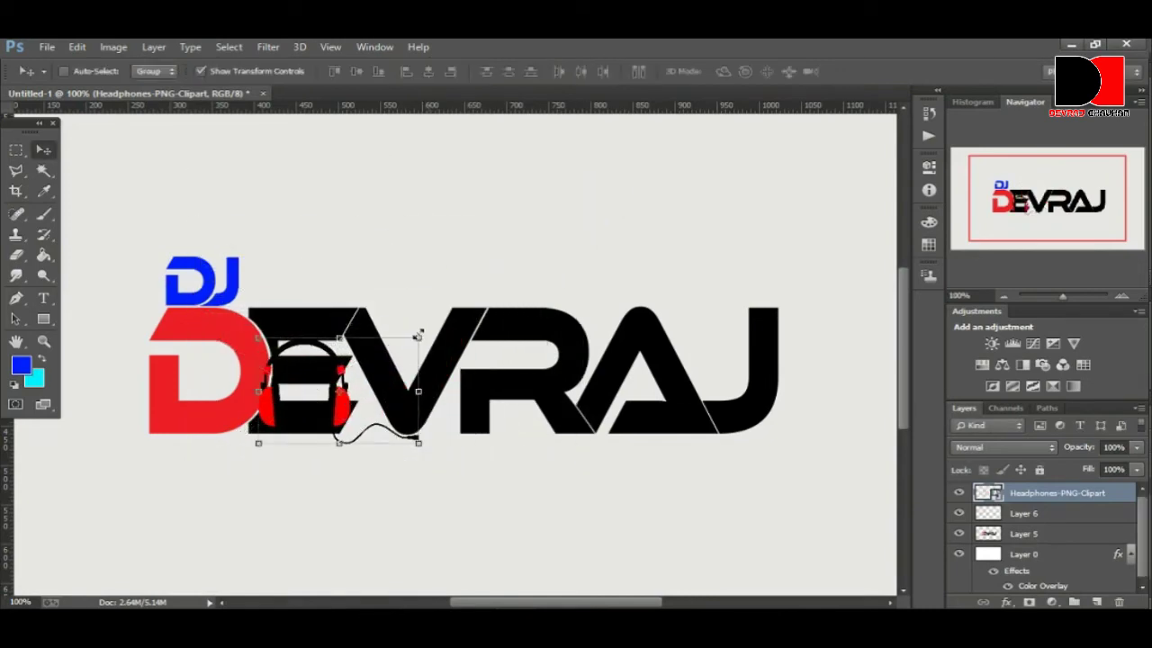
Rescale the headphones and position them at the right end of DEVRAJ beside the J.
mouse_move(365, 360)
left_mouse_down()
mouse_move(222, 167)
mouse_move(230, 174)
left_mouse_up()
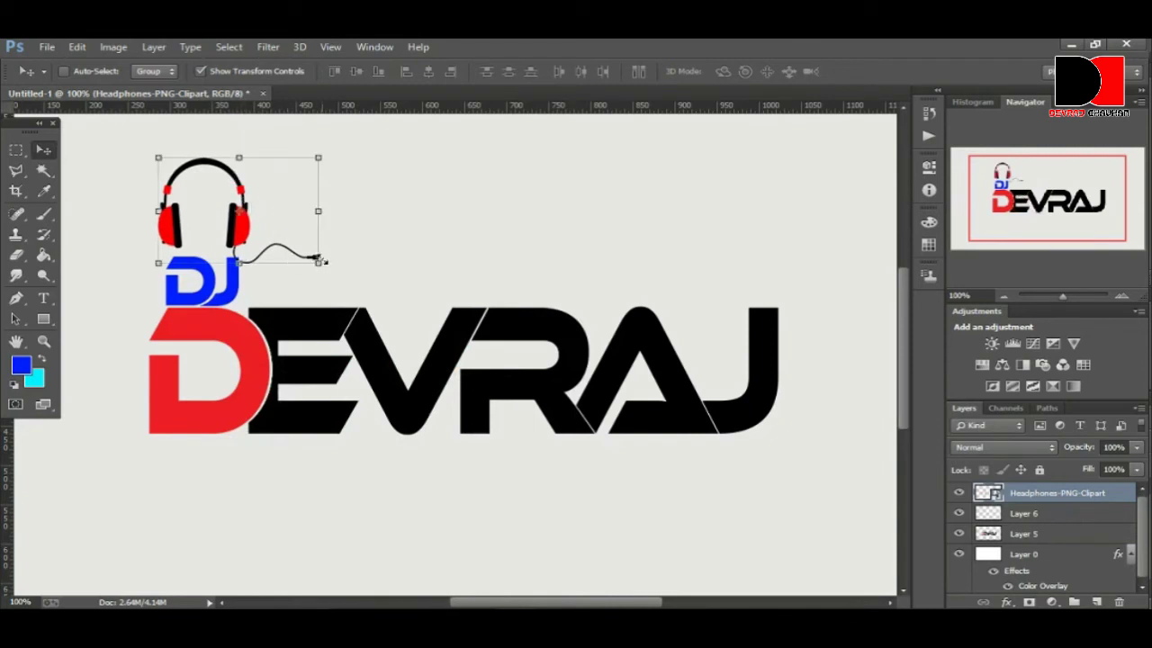
left_click_drag(321, 261, 347, 288)
left_click_drag(293, 255, 241, 220)
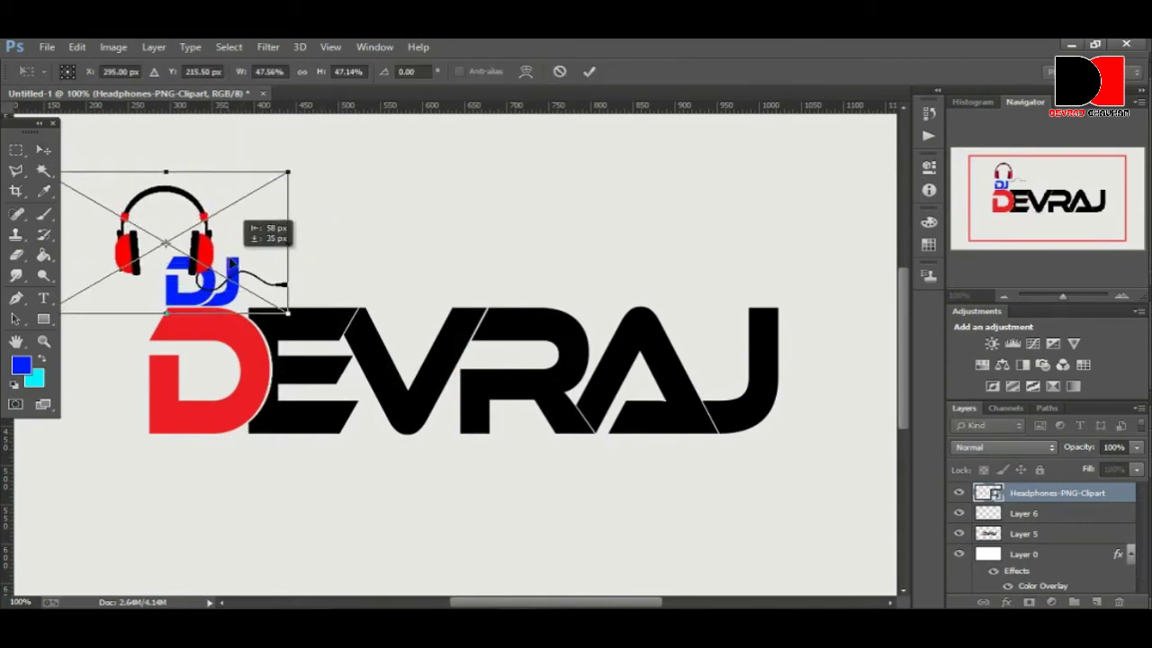
left_click_drag(232, 262, 249, 274)
key("Return")
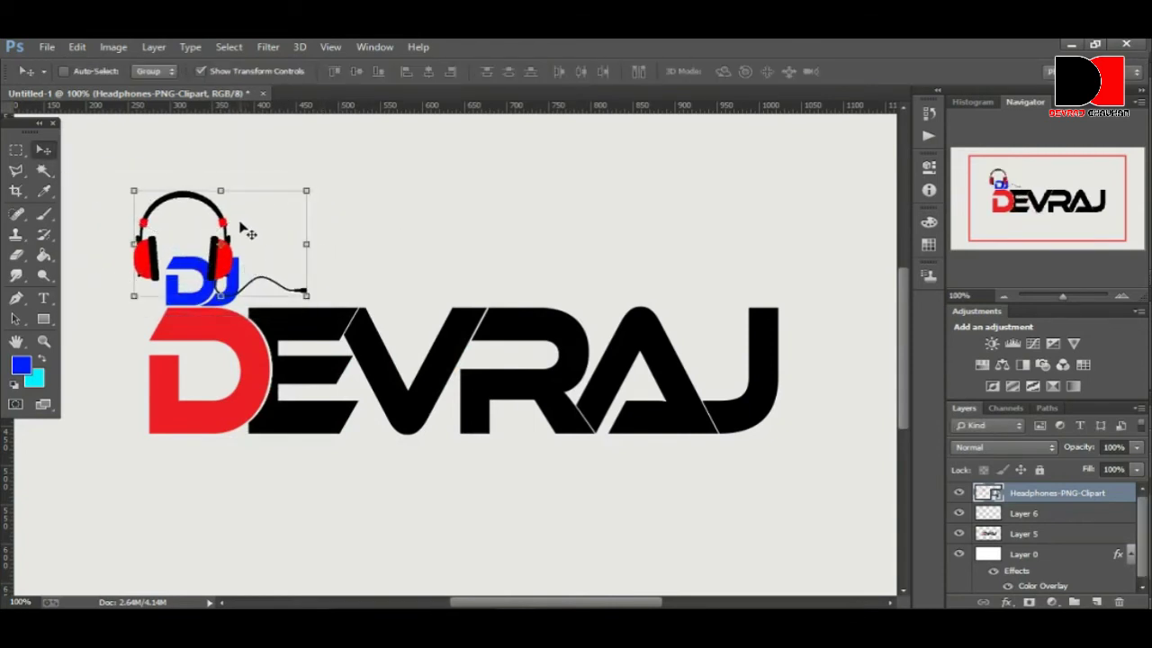
mouse_move(241, 224)
left_mouse_down()
mouse_move(817, 297)
mouse_move(820, 320)
left_mouse_up()
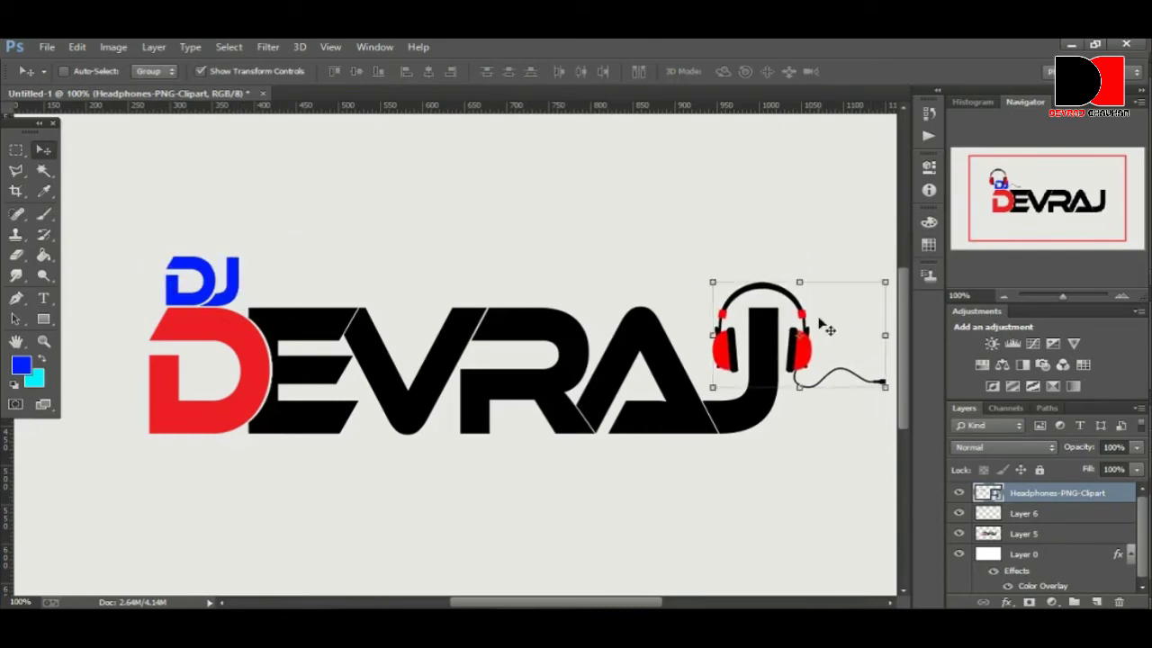
key("ctrl+minus")
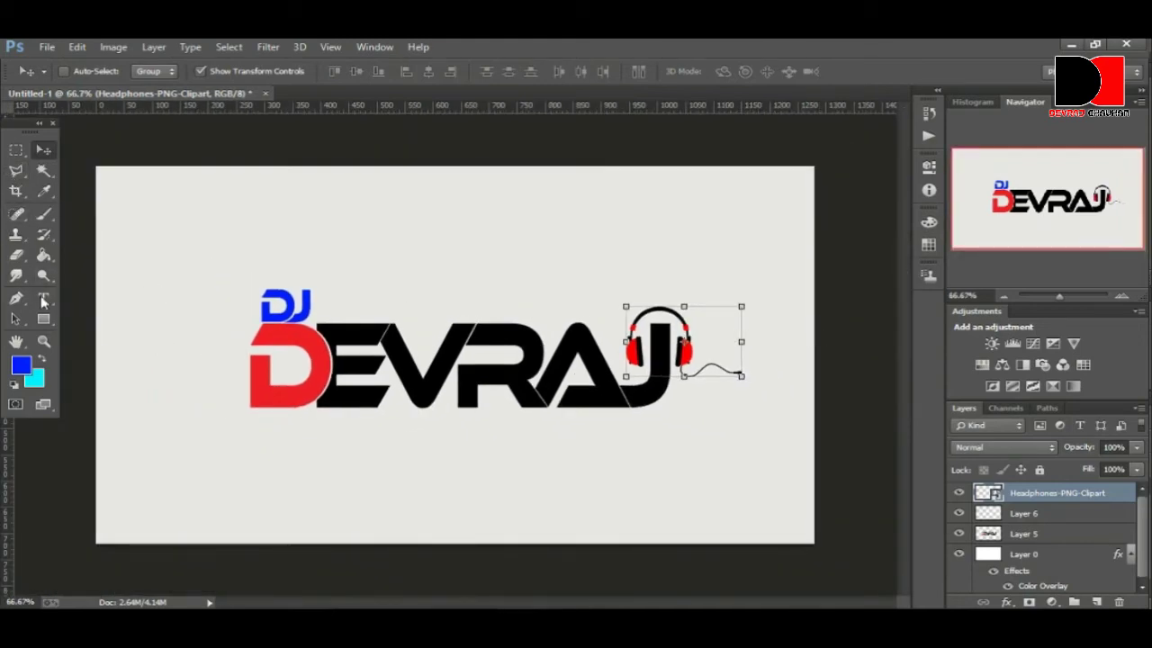
Draw a thin black 740 × 13 px bar under DEVRAJ and nudge it right.
left_click(43, 318)
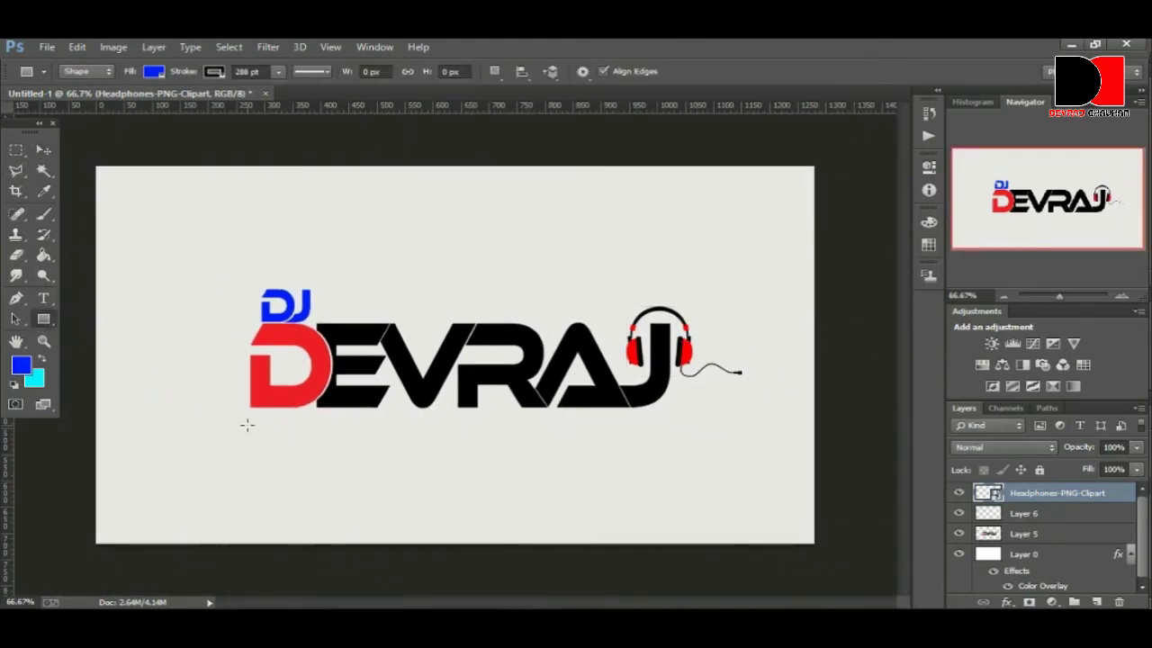
left_click_drag(243, 419, 385, 432)
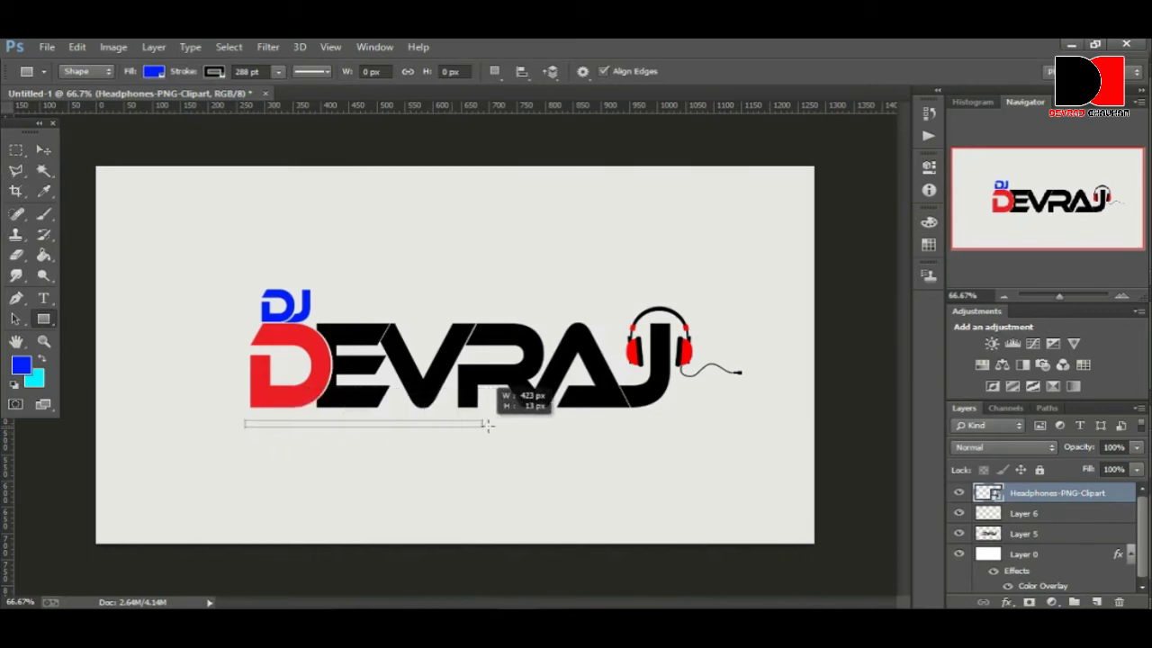
left_click_drag(385, 432, 656, 424)
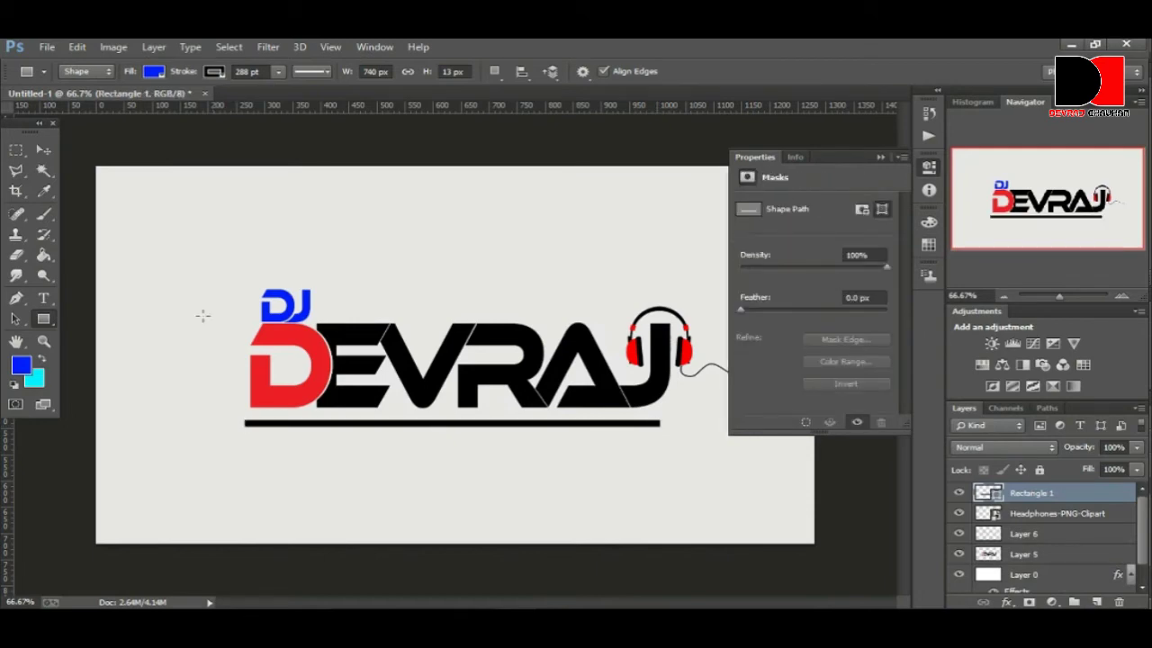
left_click(42, 151)
key("Right")
key("Right")
key("Right")
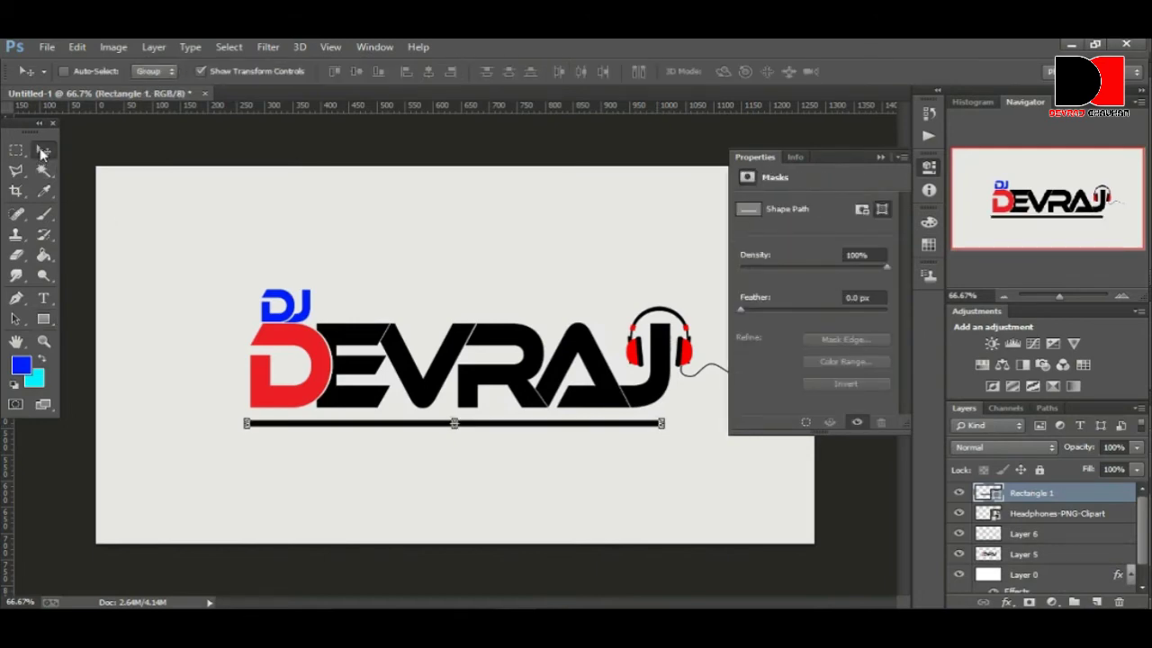
key("shift+Right")
Rasterize the Rectangle 1 underline bar layer.
left_click(883, 158)
left_click(43, 320)
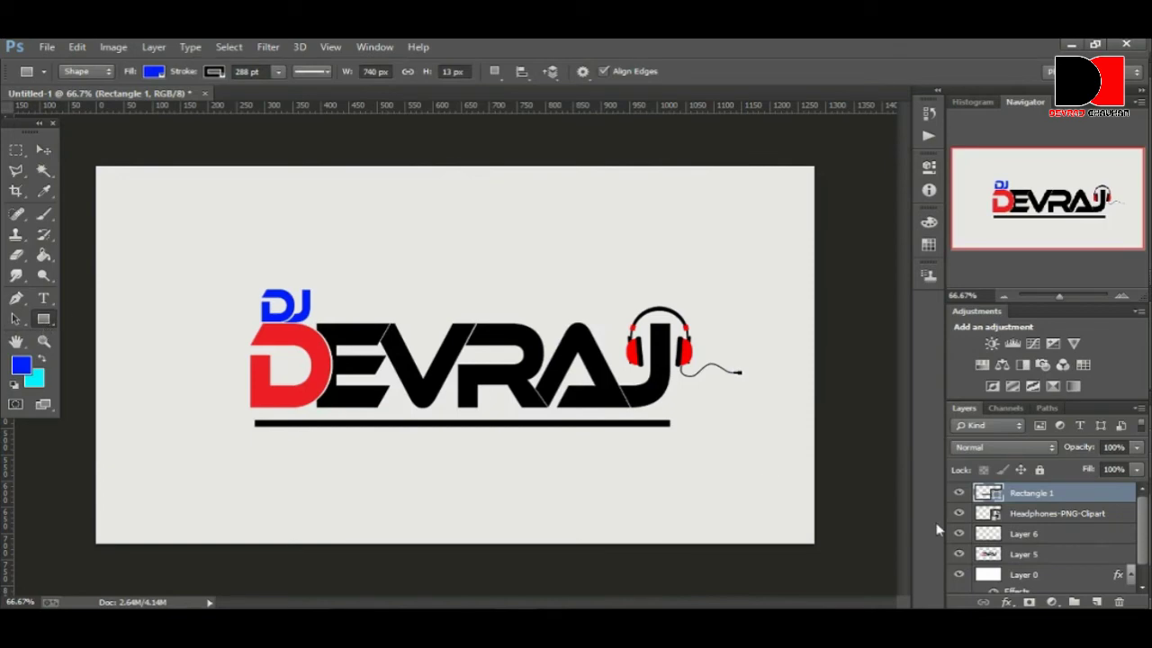
right_click(1026, 495)
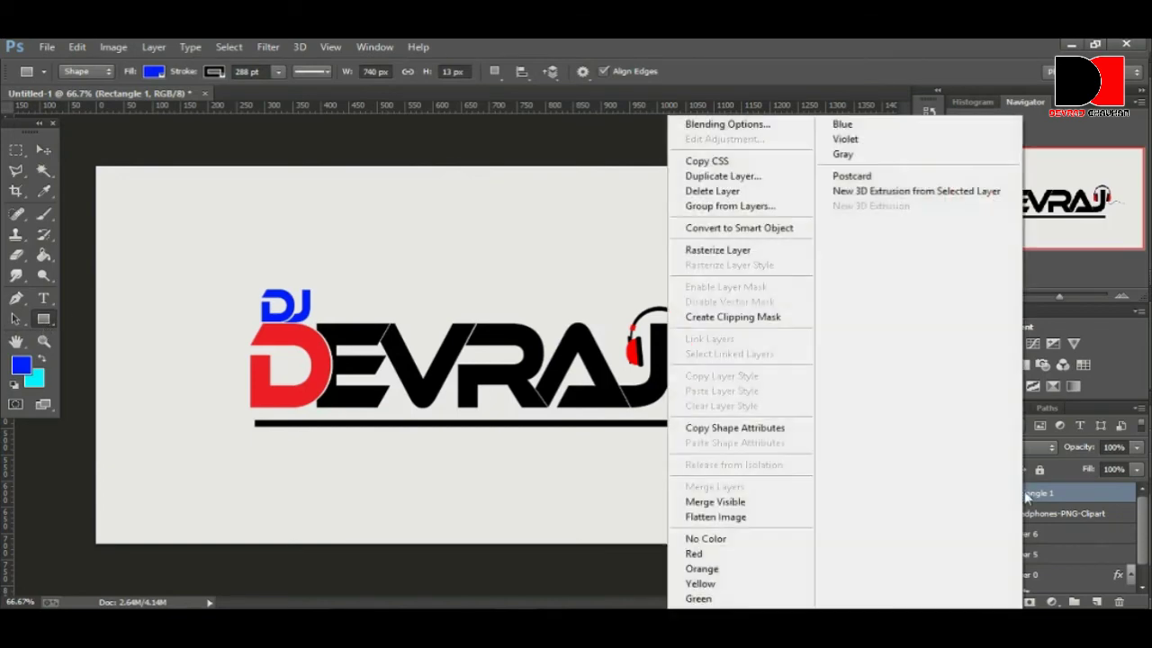
left_click(733, 250)
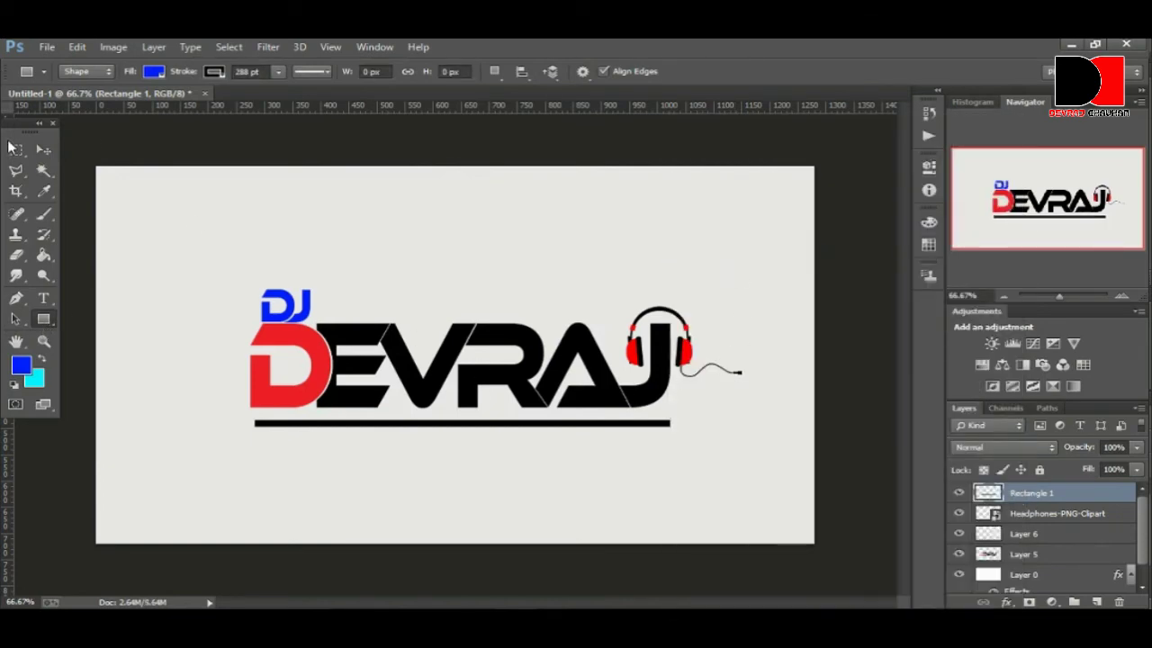
Delete a middle section of the underline bar, leaving two black segments, then deselect.
left_click(14, 149)
mouse_move(410, 413)
left_mouse_down()
mouse_move(537, 434)
mouse_move(517, 437)
left_mouse_up()
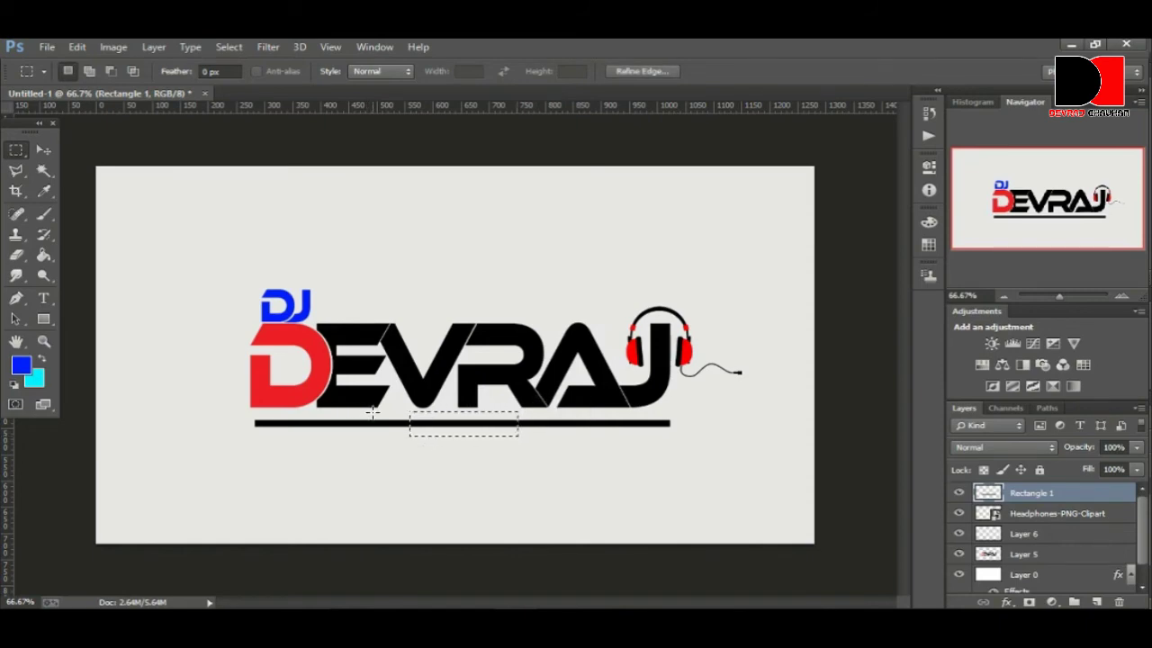
left_click_drag(377, 412, 555, 436)
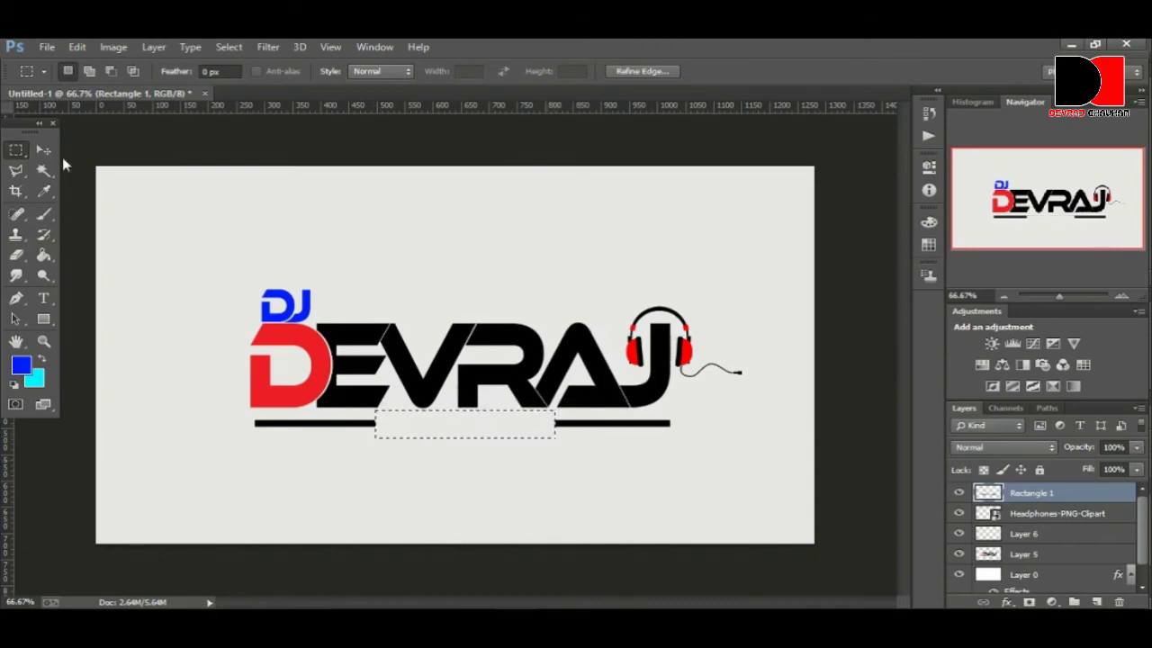
left_click(230, 47)
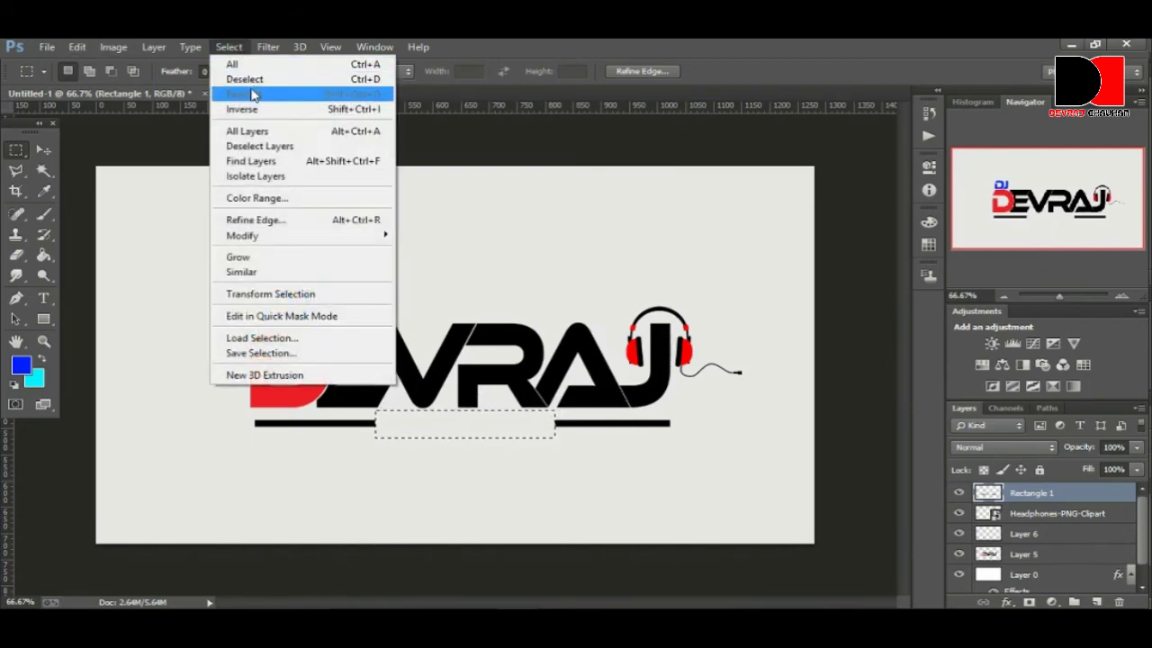
left_click(243, 77)
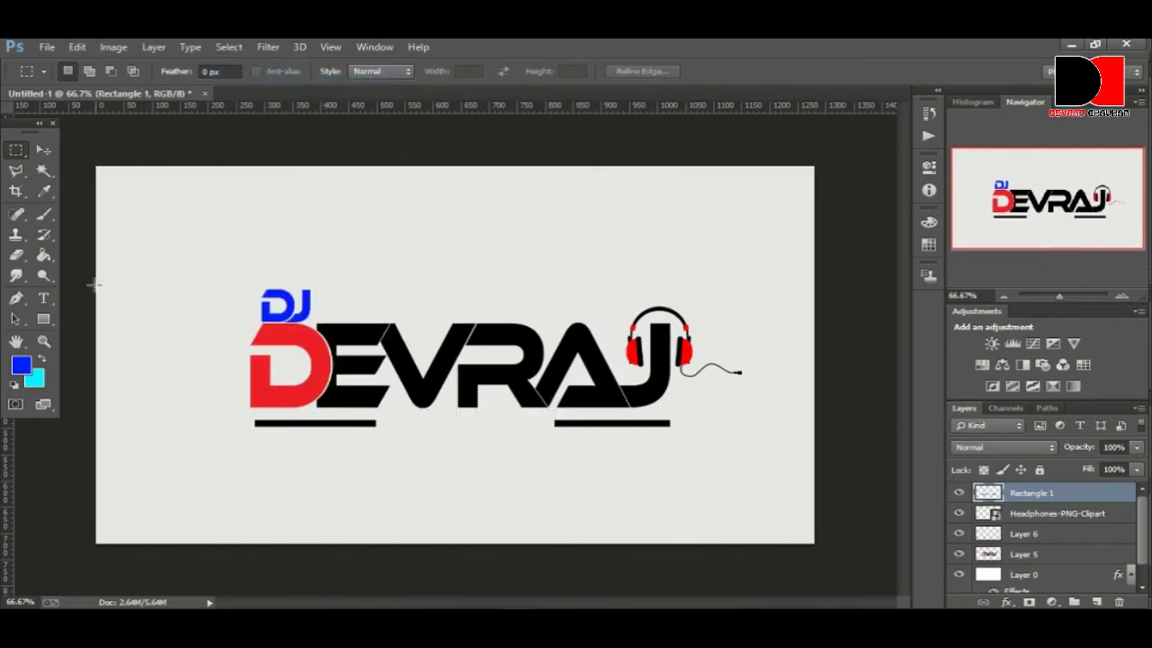
left_click(43, 298)
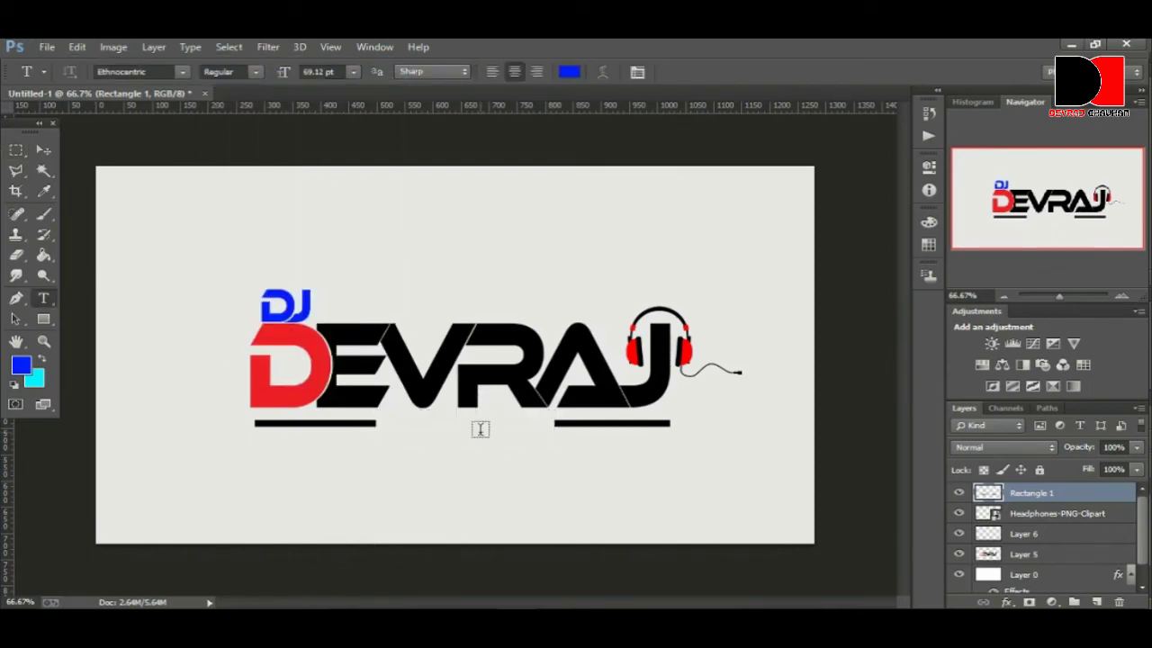
Add blue EXCLUSIVE text and scale it to about 150 px wide in the bar gap.
left_click(379, 423)
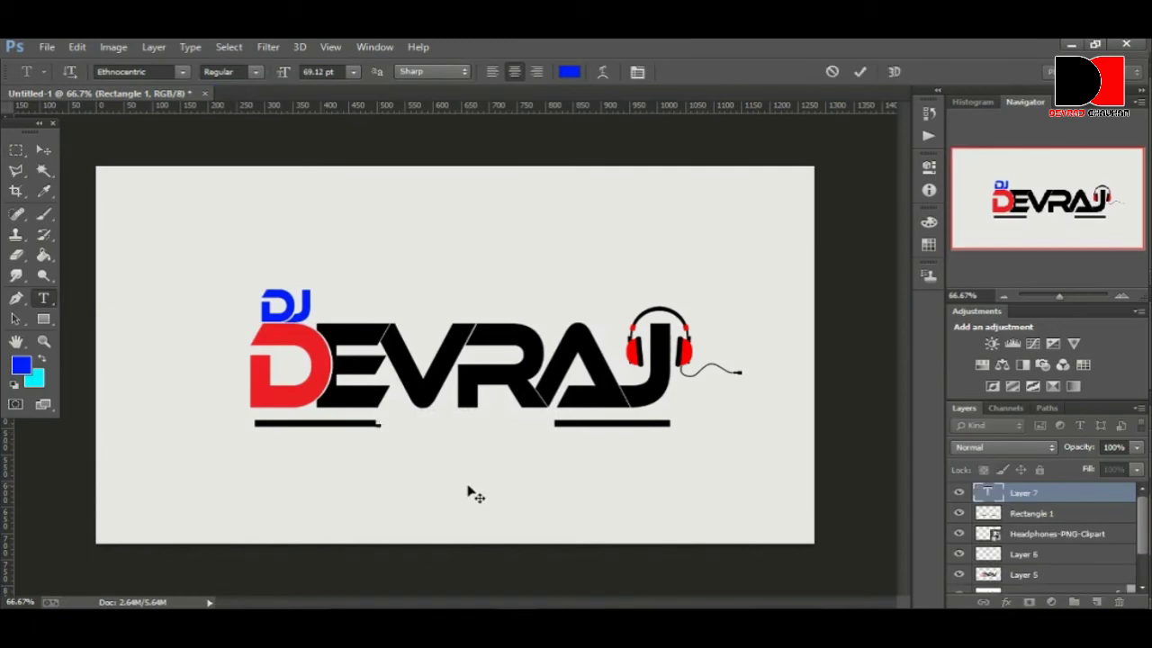
type("E")
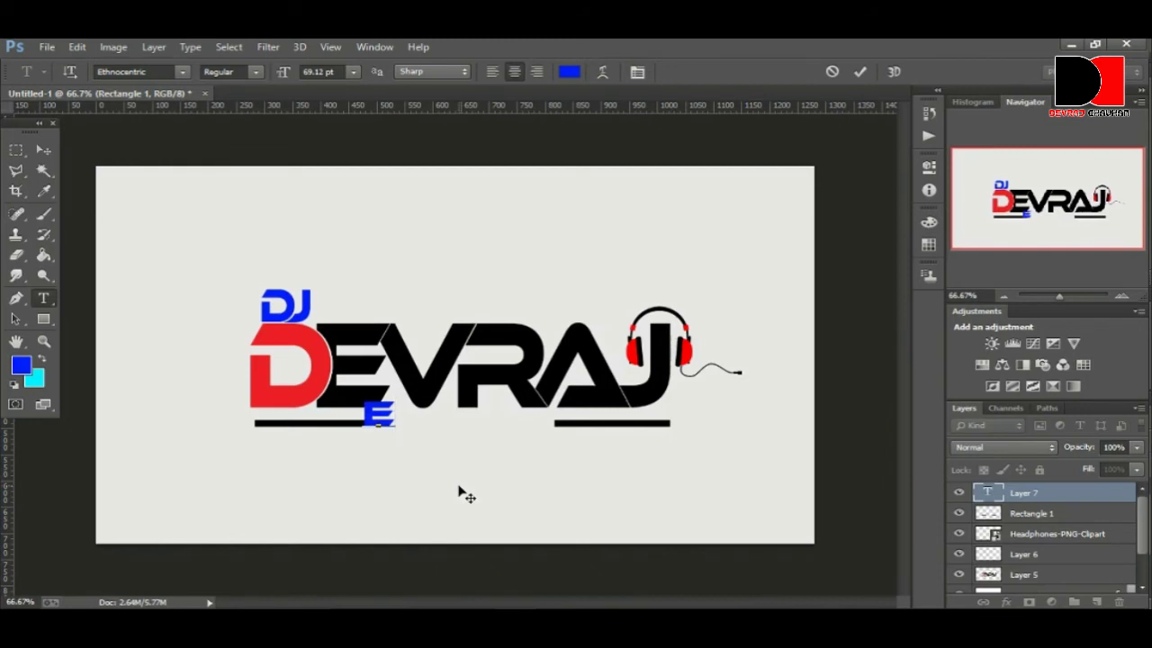
type("XCLU")
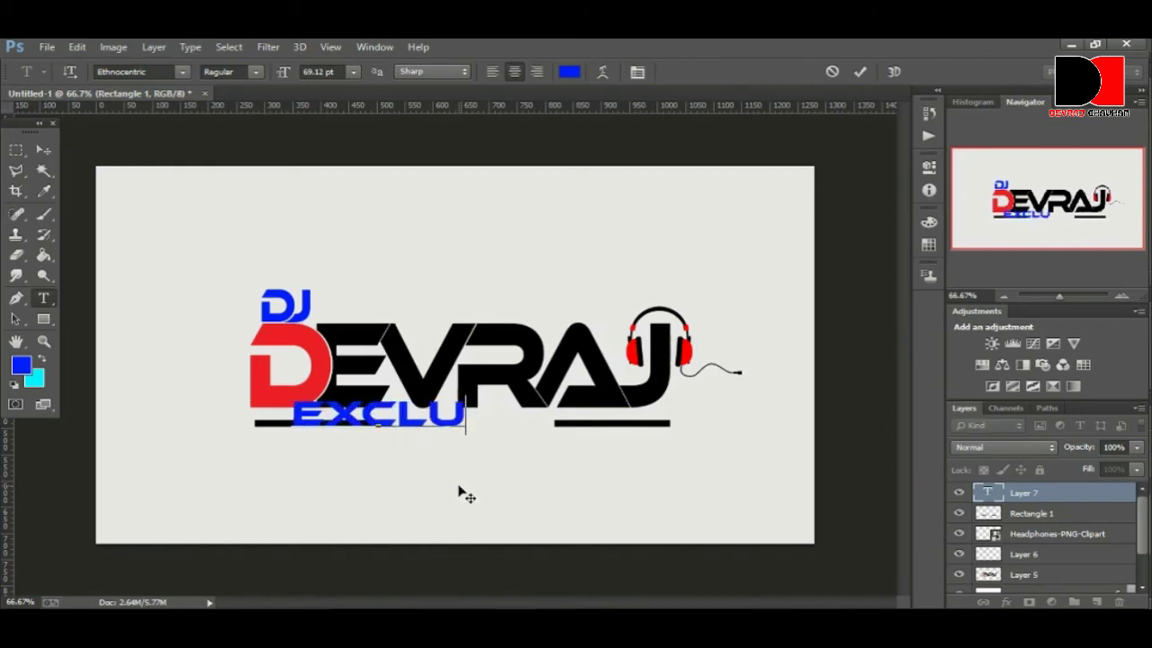
type("SIVE")
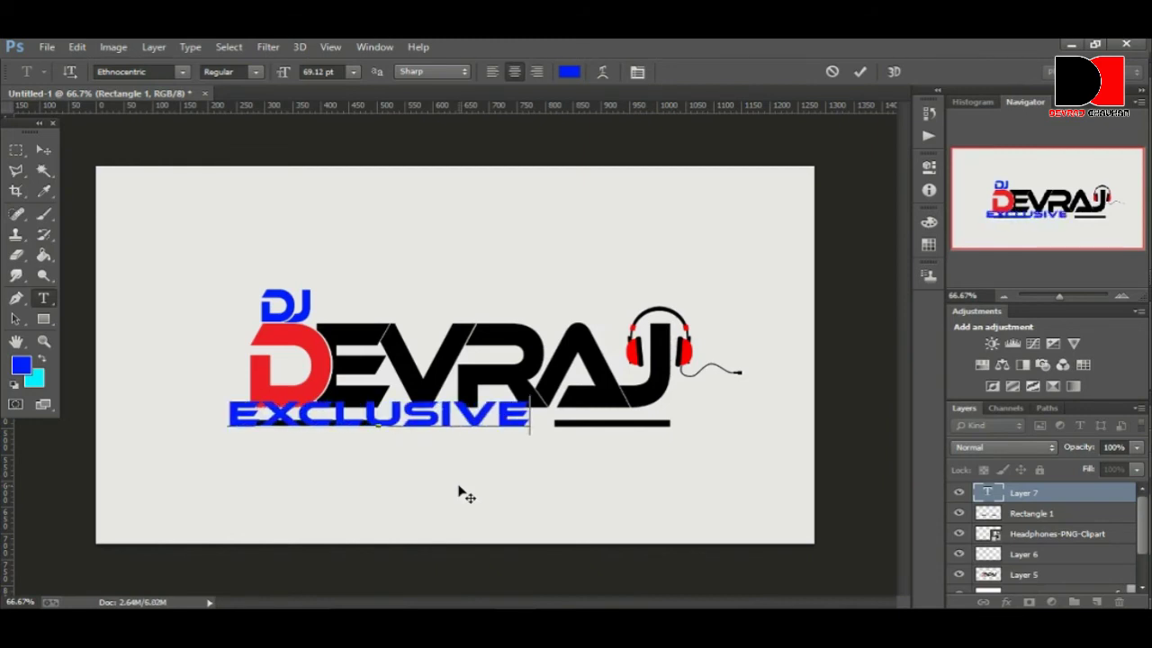
left_click(45, 151)
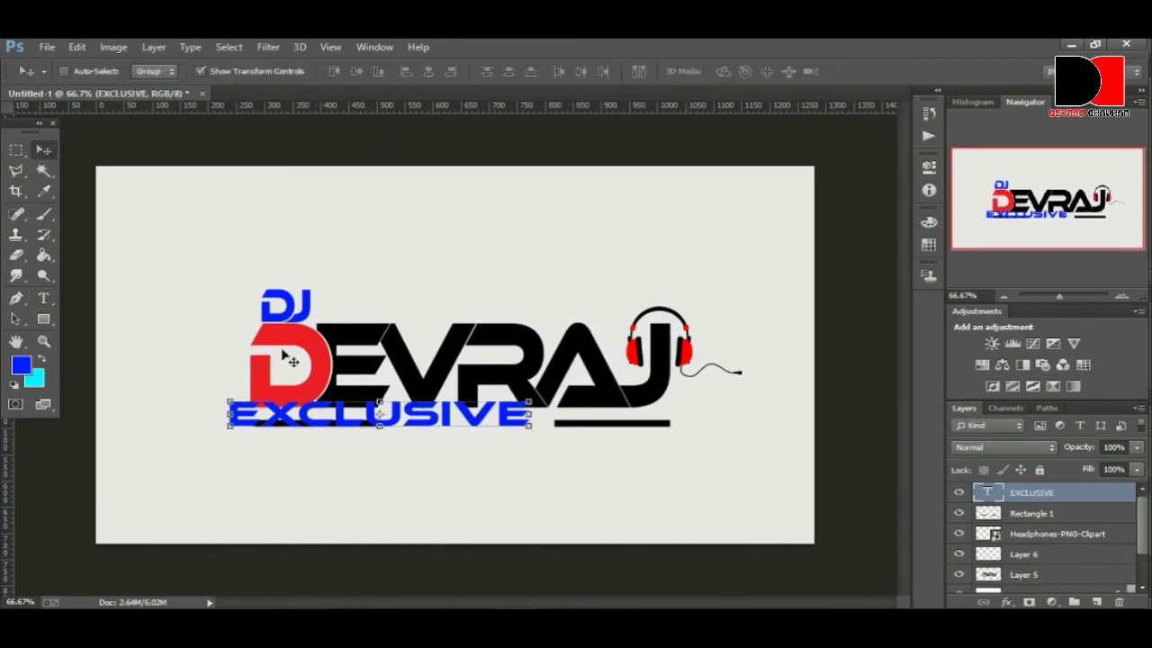
left_click_drag(428, 425, 484, 489)
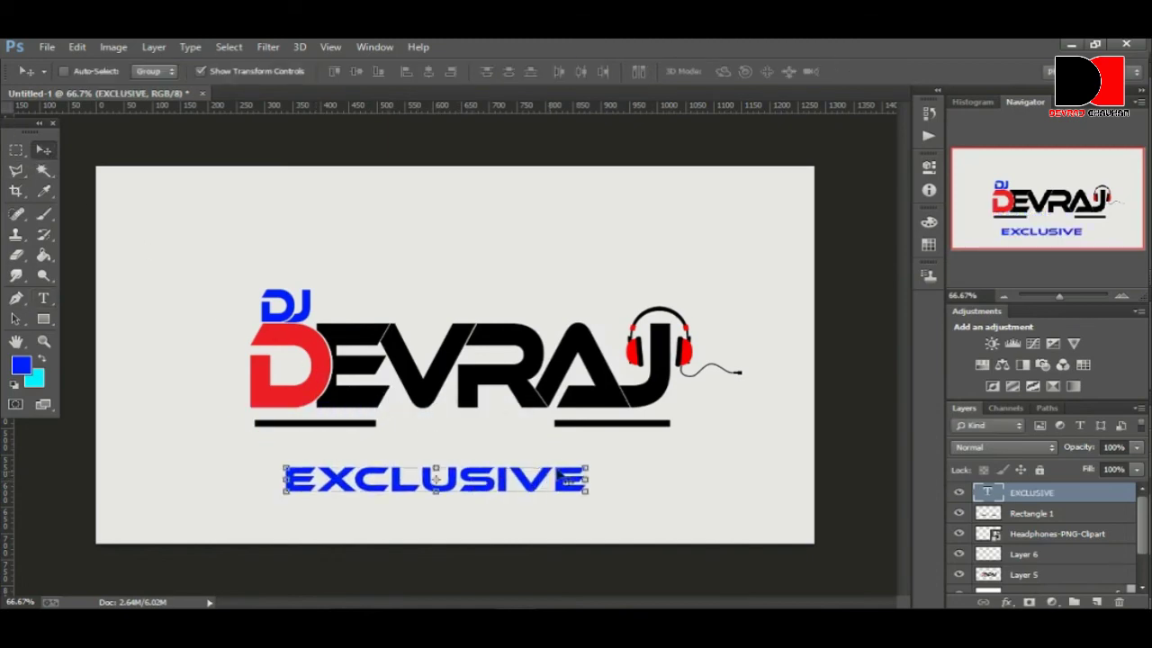
left_click(585, 464)
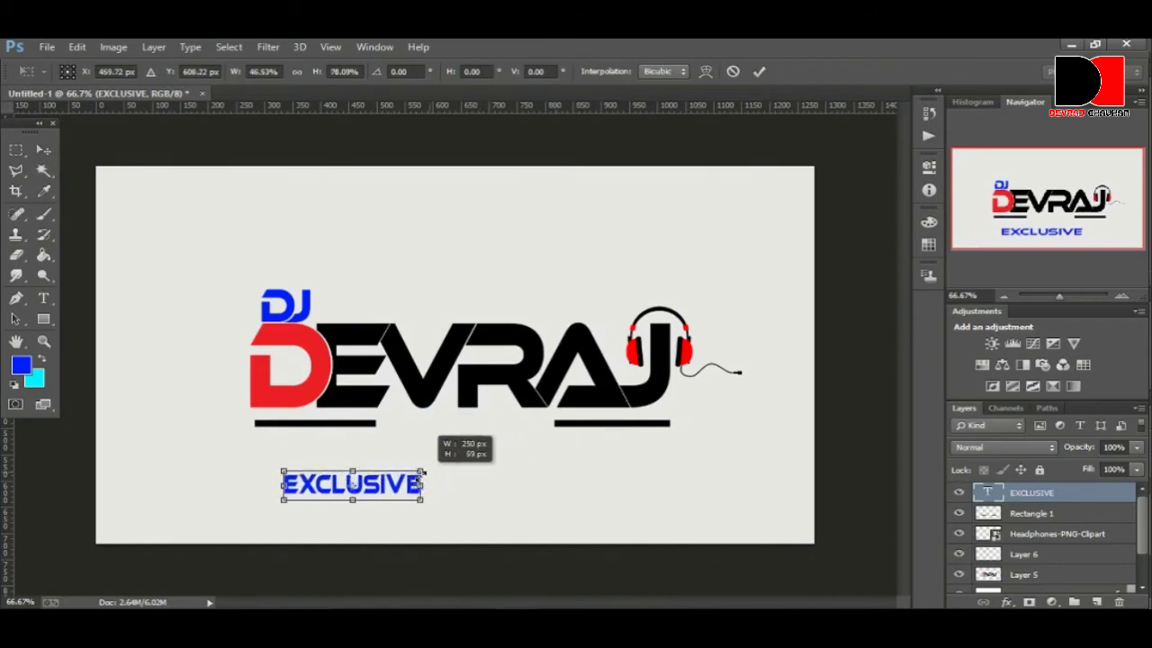
mouse_move(489, 469)
left_mouse_down()
mouse_move(417, 477)
mouse_move(498, 430)
left_mouse_up()
key("Return")
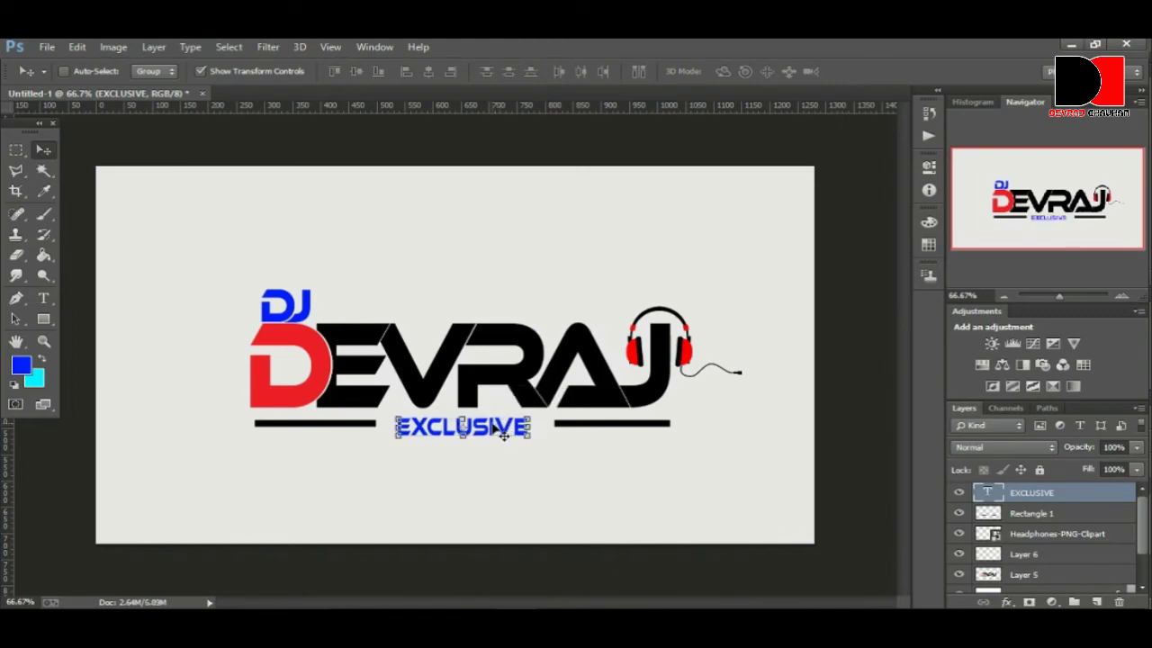
scroll(1067, 522, "down", 2)
left_click(1044, 533)
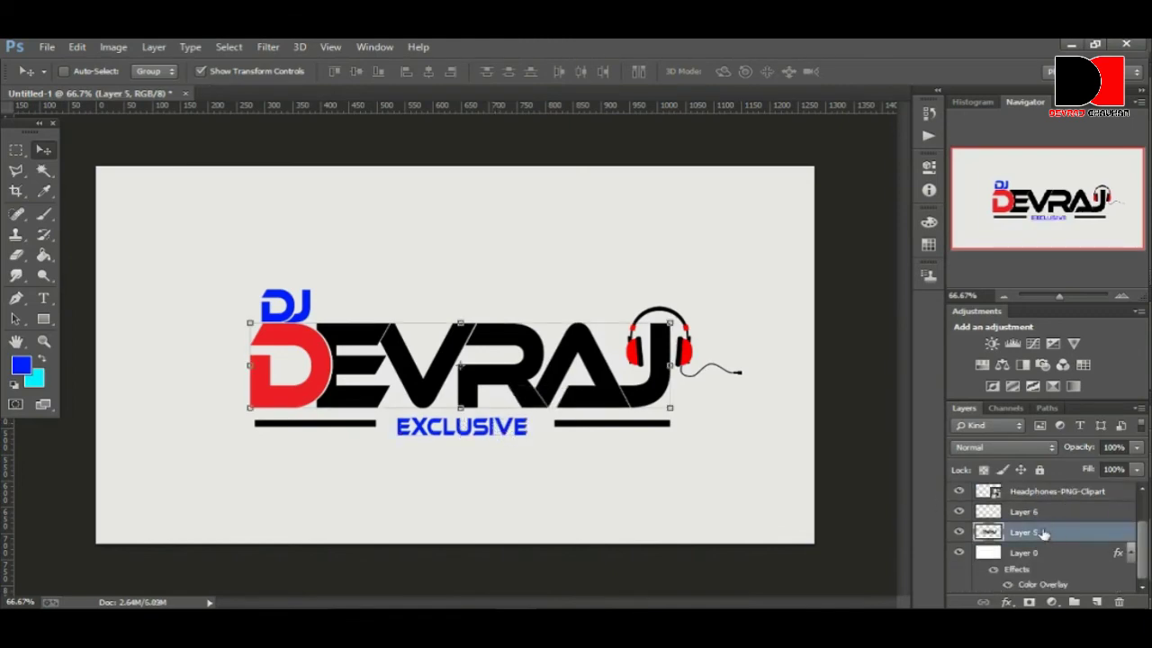
Give DEVRAJ a 75% opacity drop shadow with 15 px distance, 104° angle and larger size.
left_click(1008, 601)
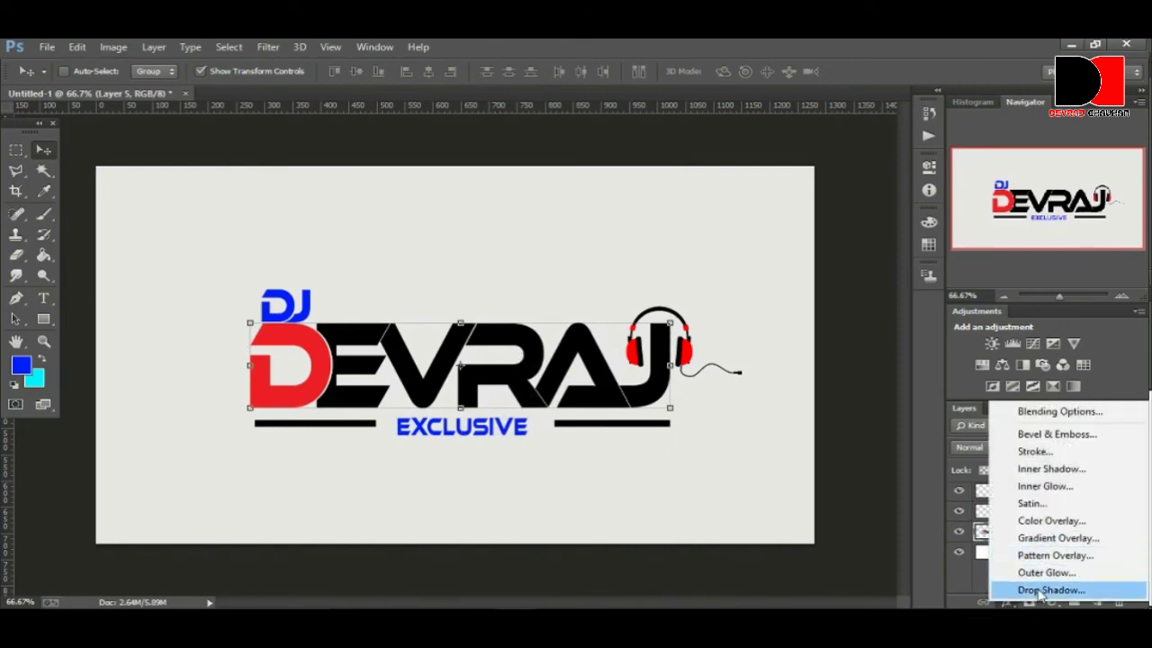
left_click(1040, 574)
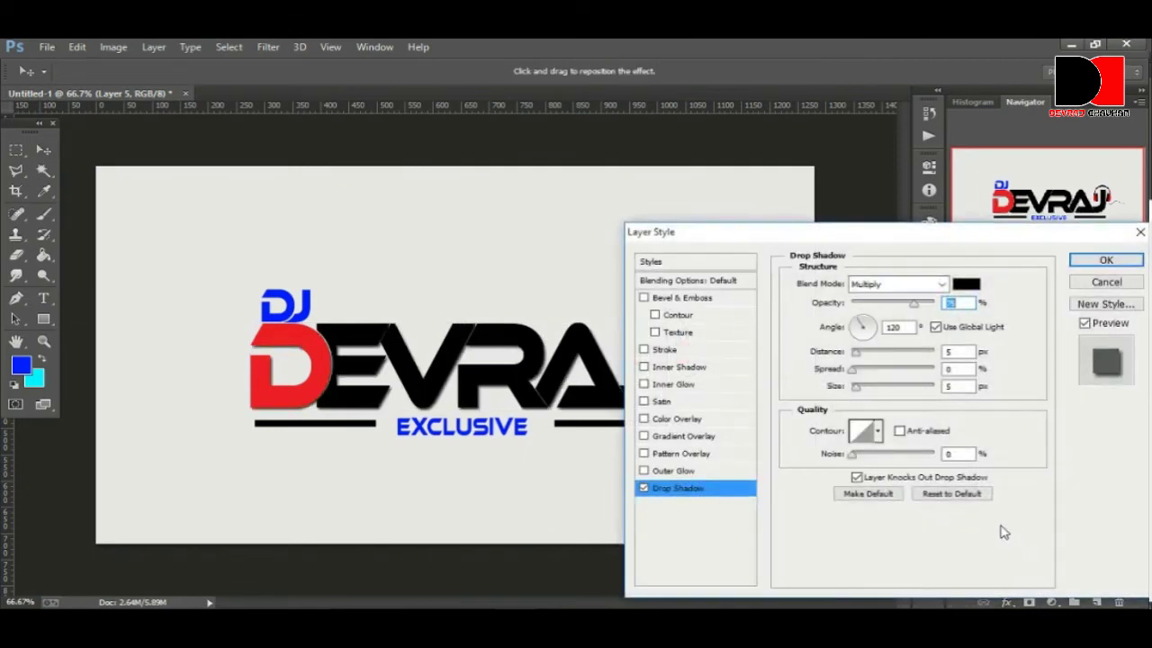
left_click_drag(757, 241, 881, 240)
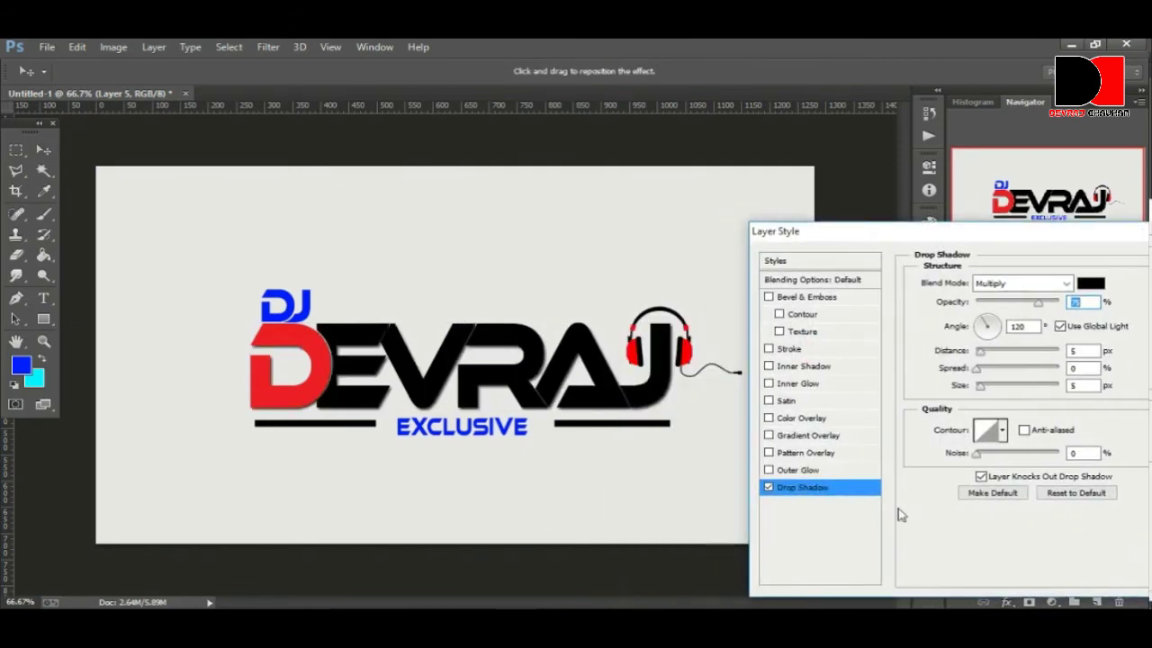
left_click_drag(992, 352, 989, 351)
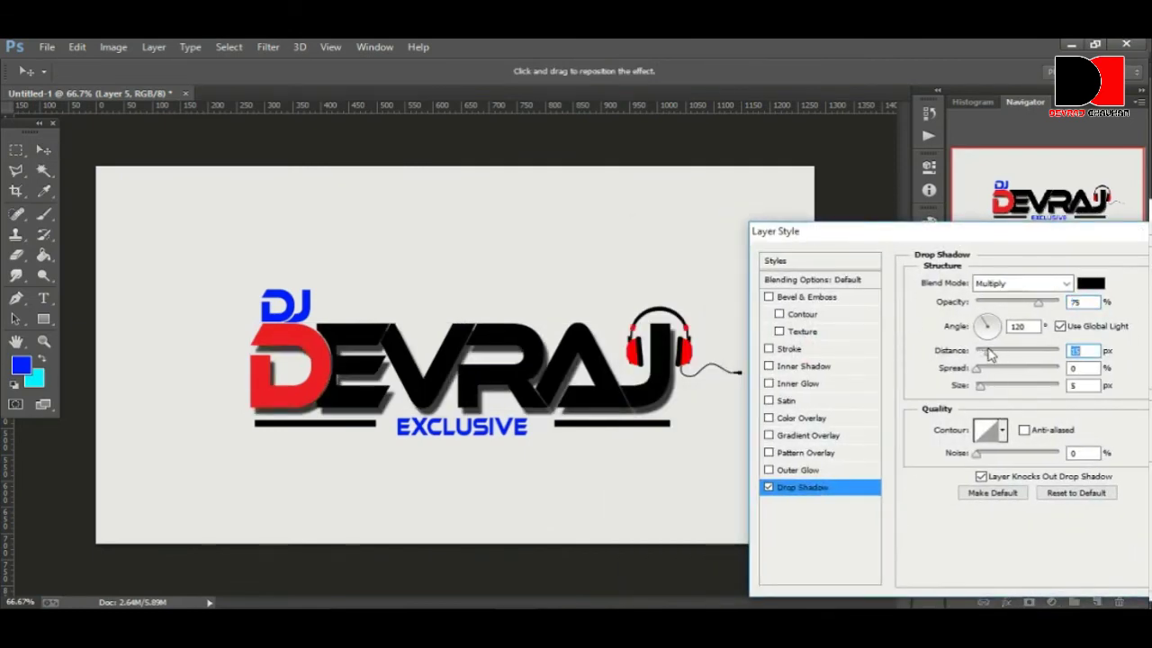
left_click(989, 320)
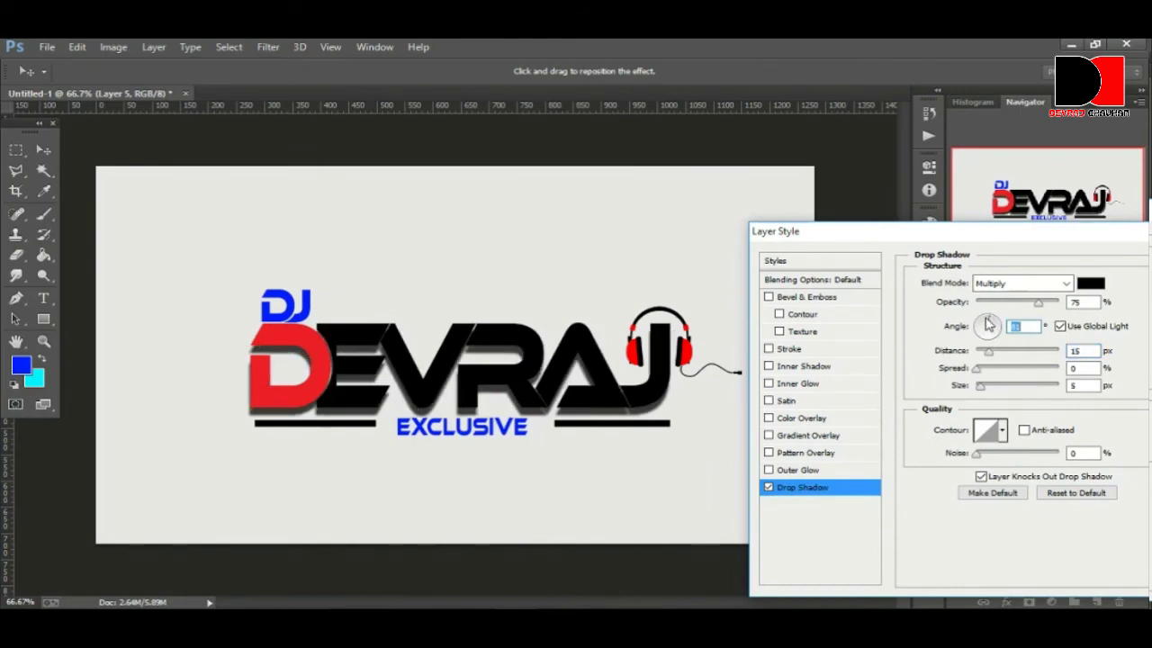
left_click_drag(988, 323, 988, 324)
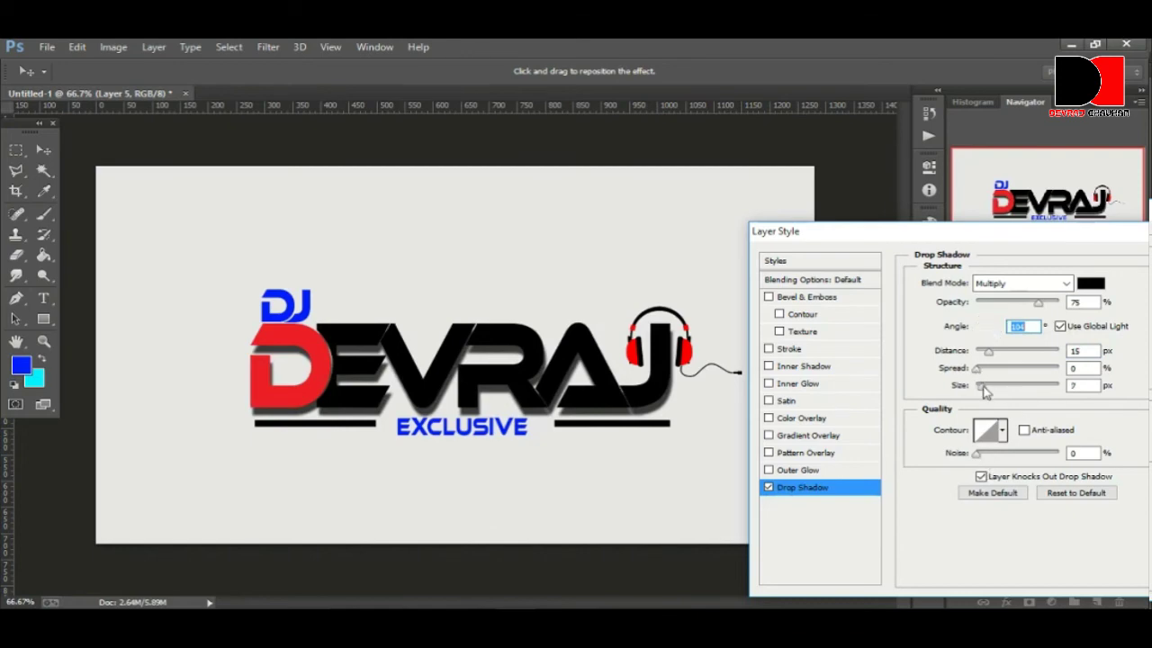
left_click_drag(979, 386, 987, 391)
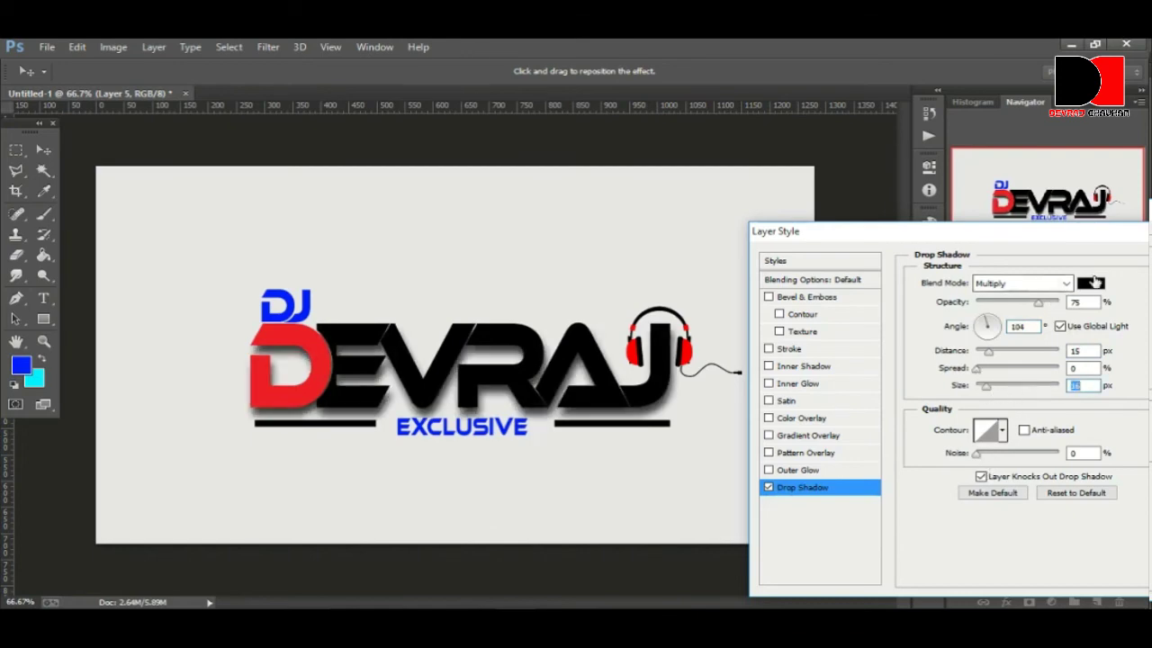
key("Return")
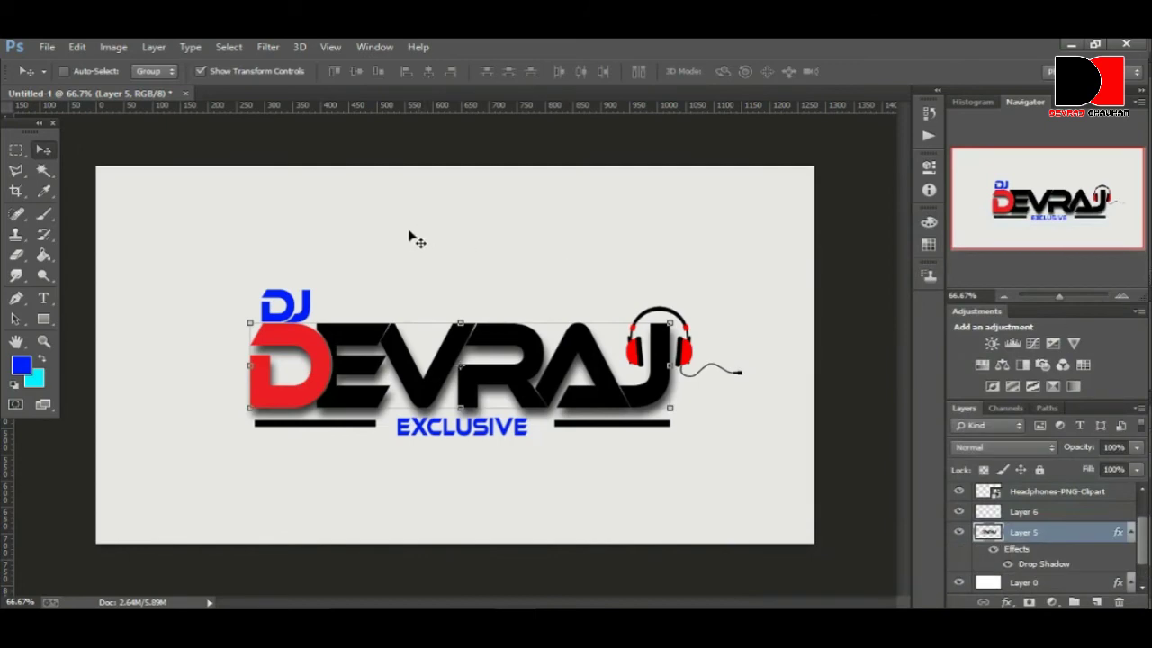
Select the DJ text layer and bring up its layer effects list.
right_click(282, 301)
left_click(311, 304)
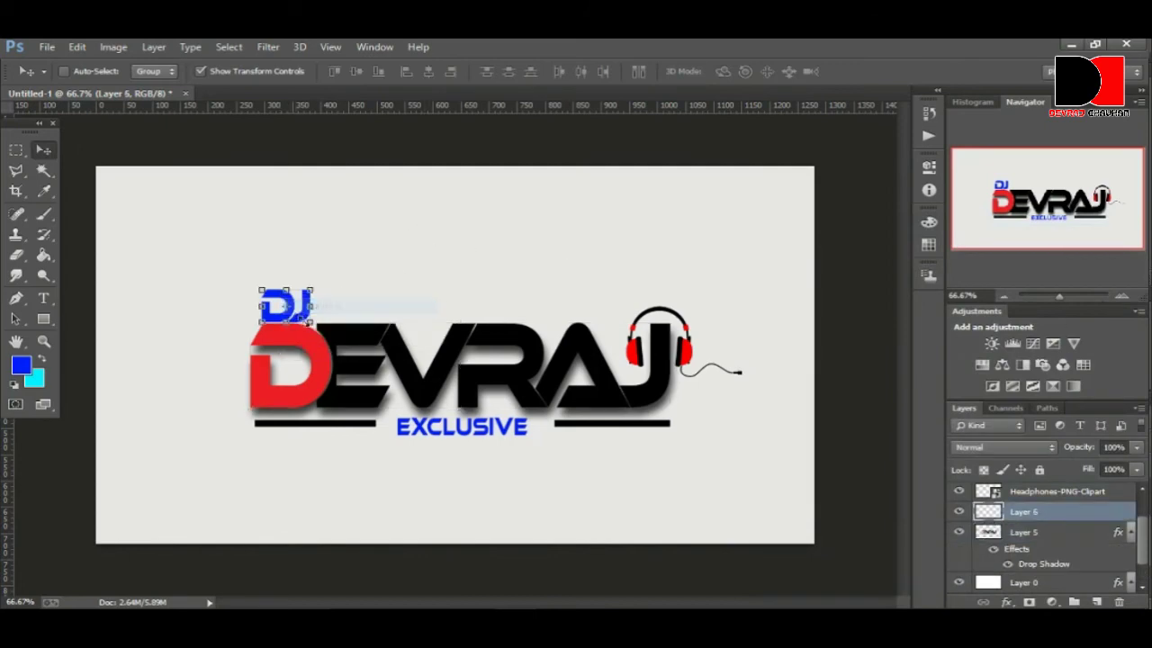
left_click(1007, 602)
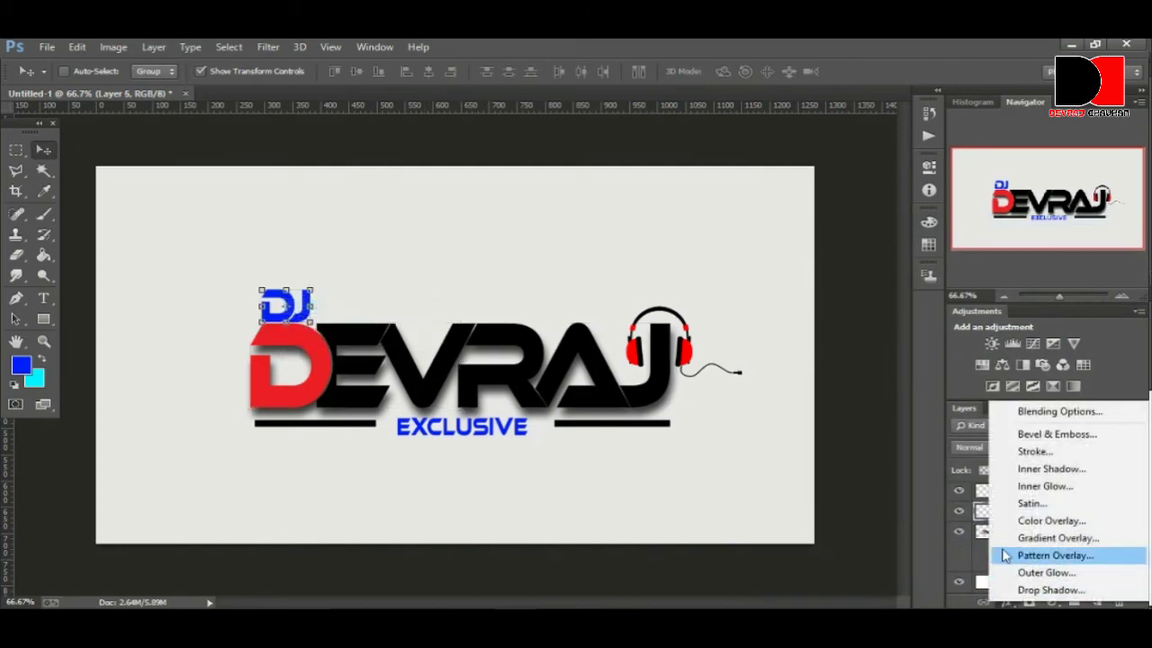
Give DJ a 92% opacity drop shadow with 13 px size and 4% spread, then nudge it up.
left_click(1032, 593)
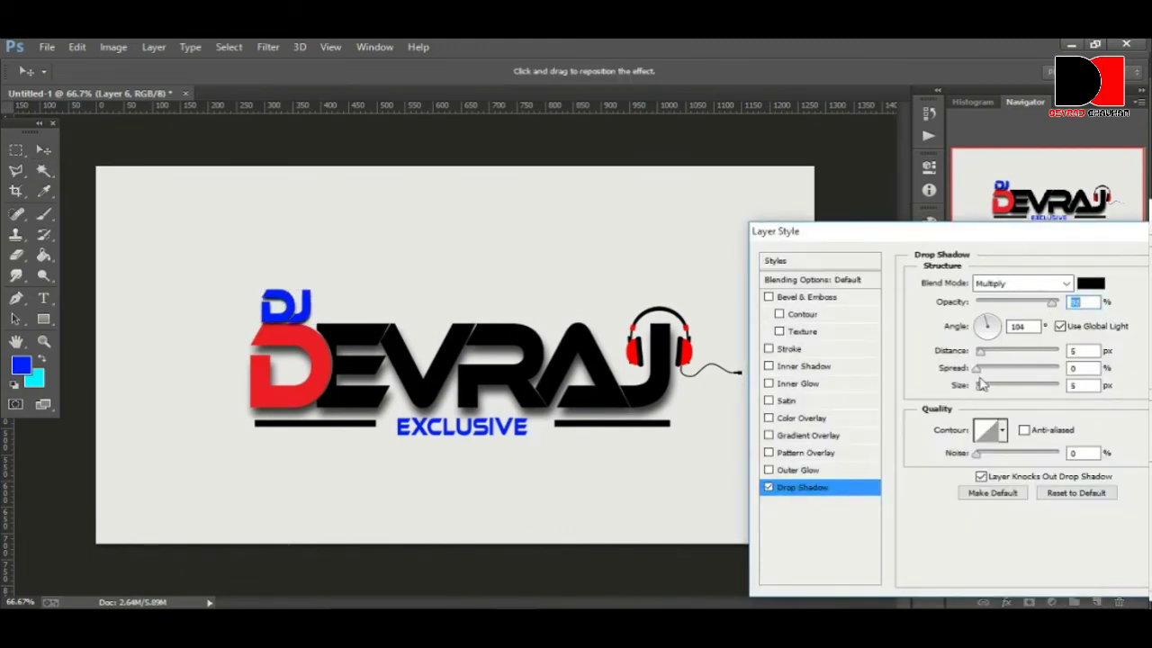
mouse_move(980, 386)
left_mouse_down()
mouse_move(997, 388)
mouse_move(987, 393)
left_mouse_up()
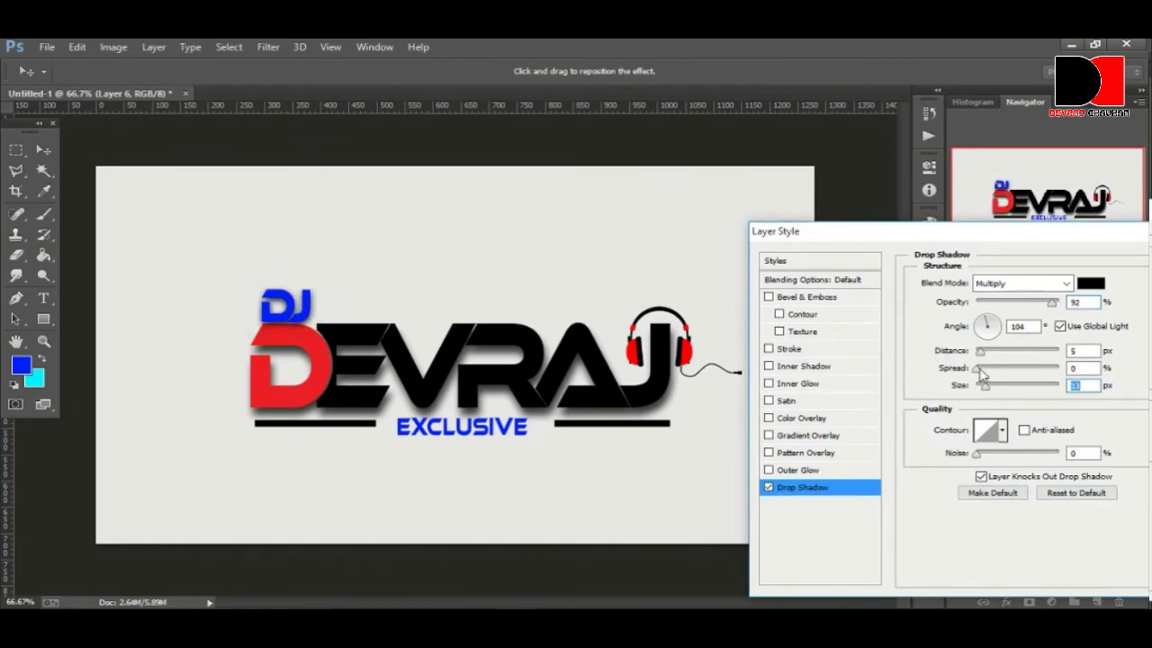
left_click(979, 370)
left_click_drag(980, 356, 983, 353)
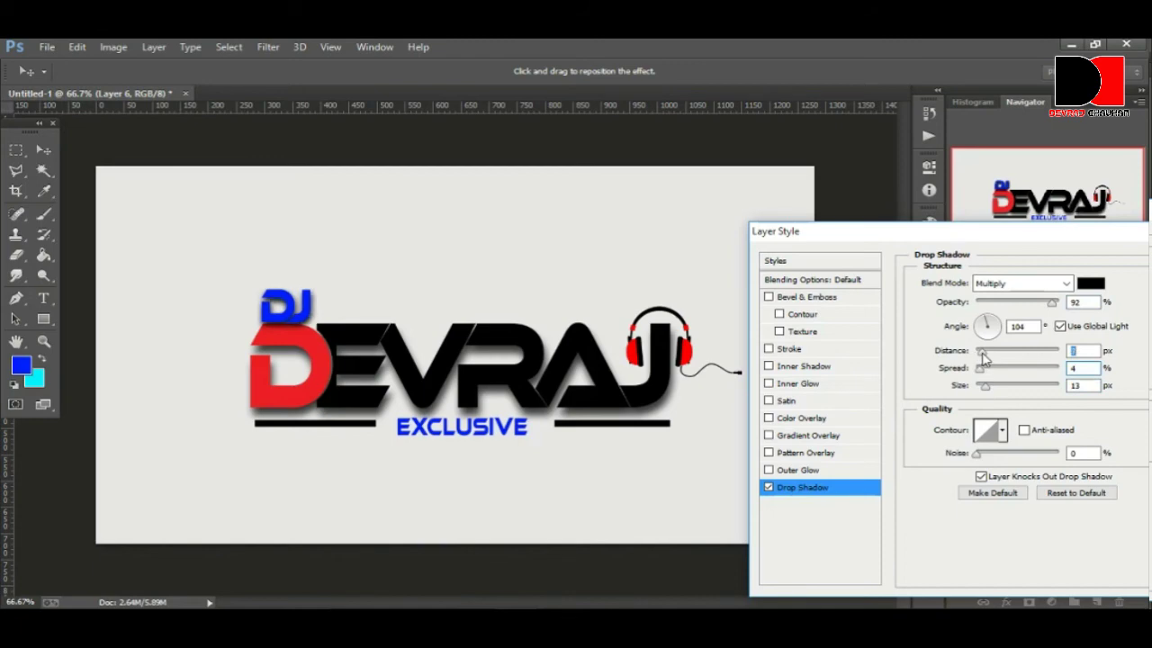
key("Return")
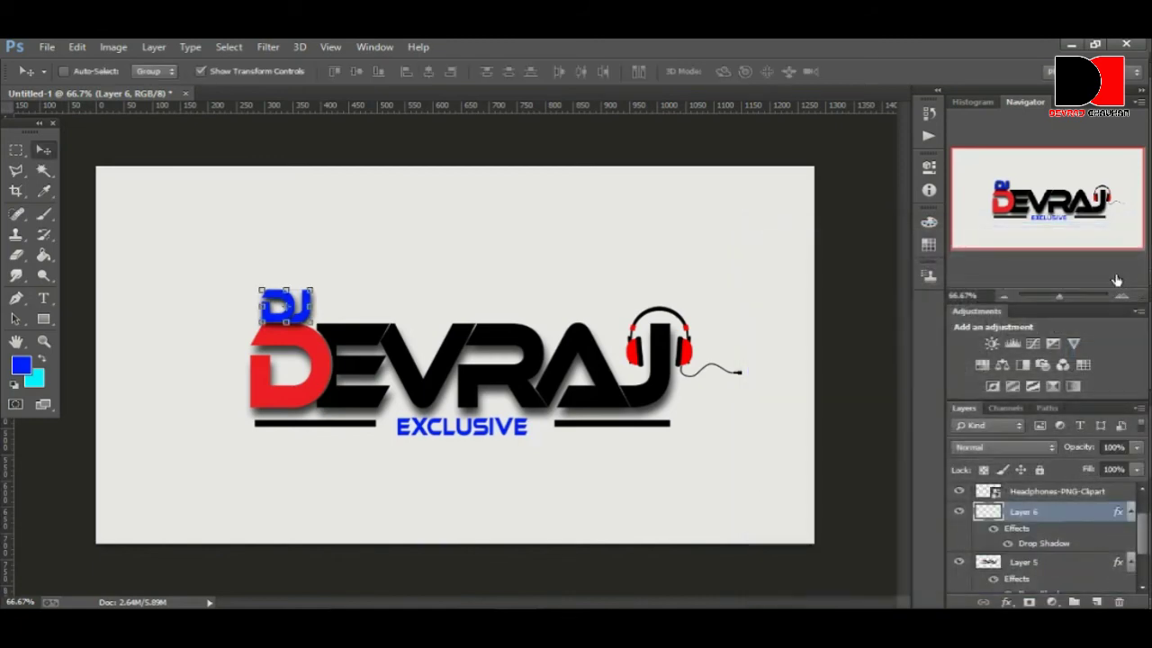
key("Up")
key("Up")
key("Up")
key("Up")
key("Up")
key("Up")
key("Up")
key("Up")
key("Up")
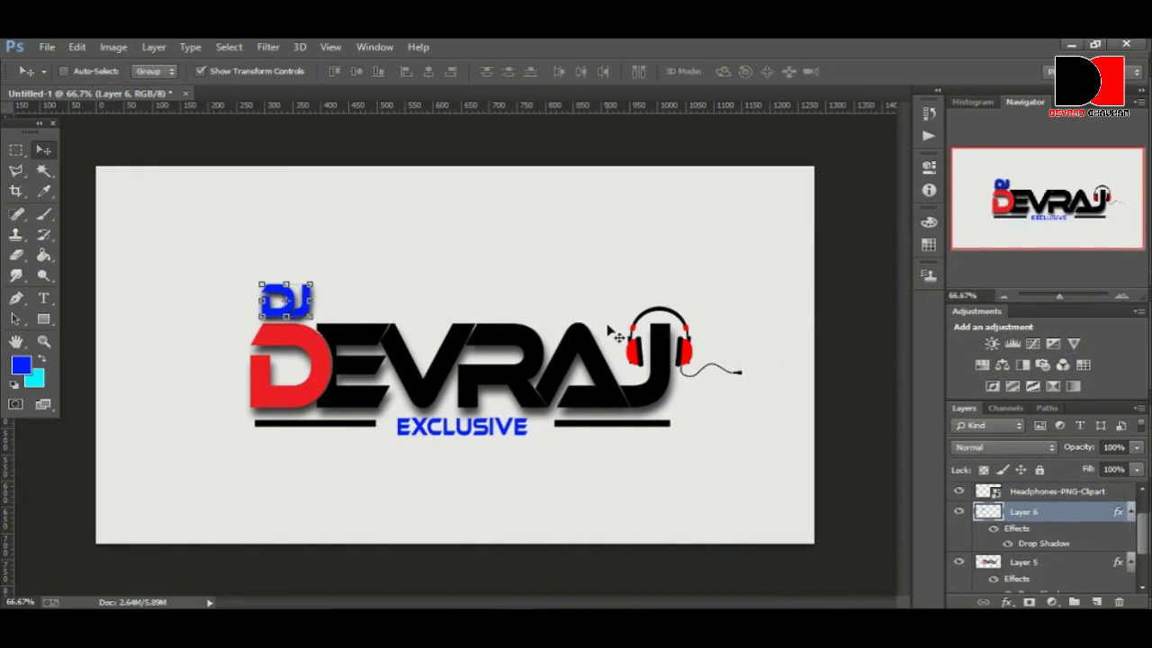
Add a drop shadow with 9 px distance and 10% spread to the headphones layer.
right_click(642, 321)
left_click(679, 325)
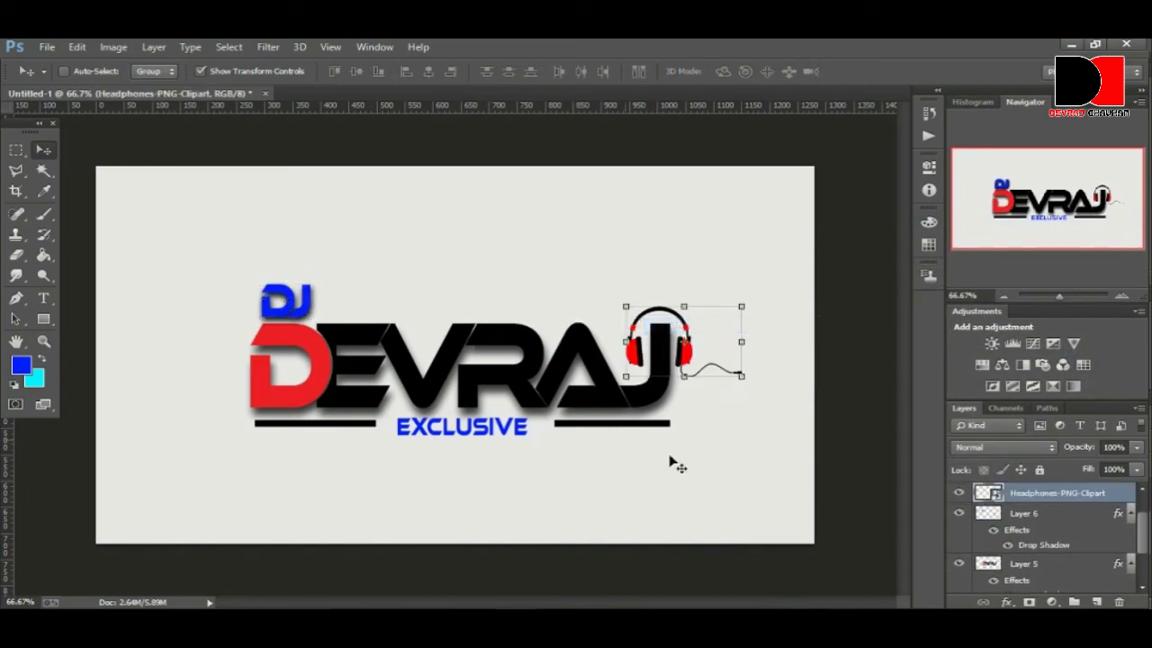
left_click(1009, 598)
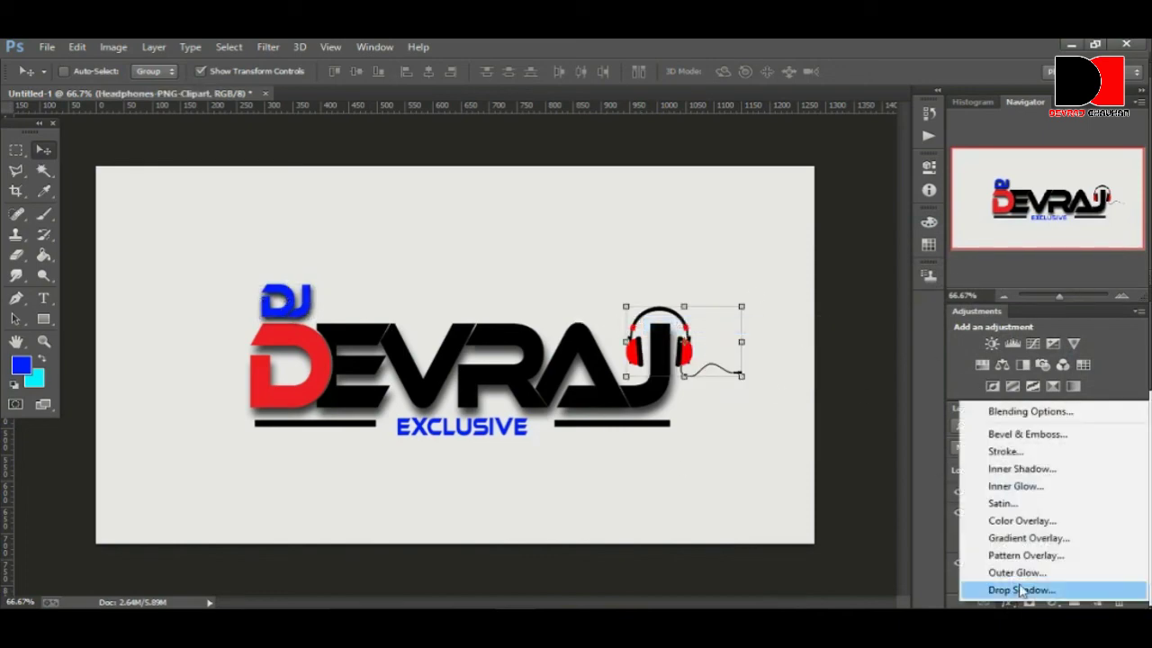
left_click(1021, 588)
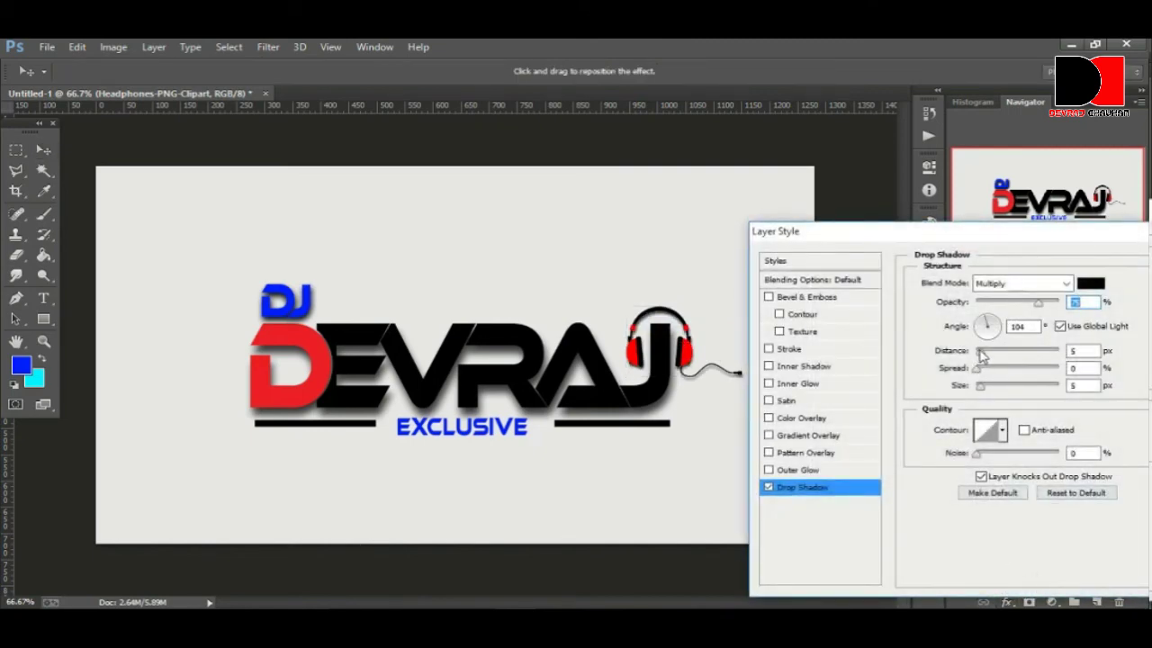
left_click_drag(981, 355, 983, 388)
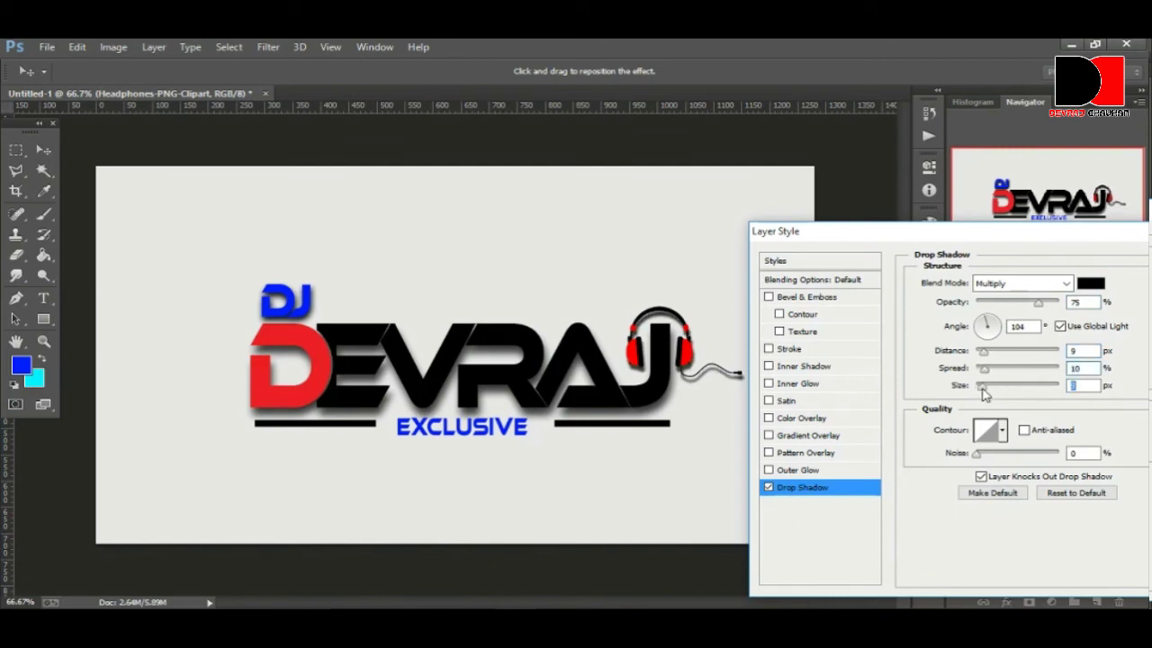
key("Return")
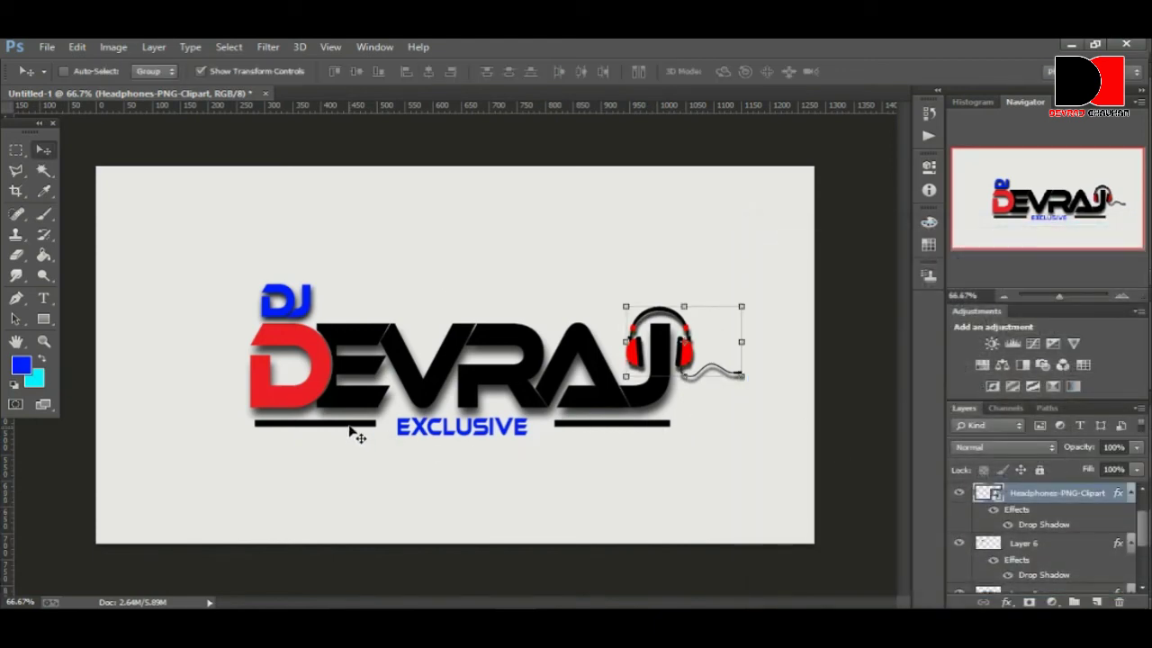
Add a default drop shadow to the EXCLUSIVE text layer.
right_click(423, 422)
left_click(463, 435)
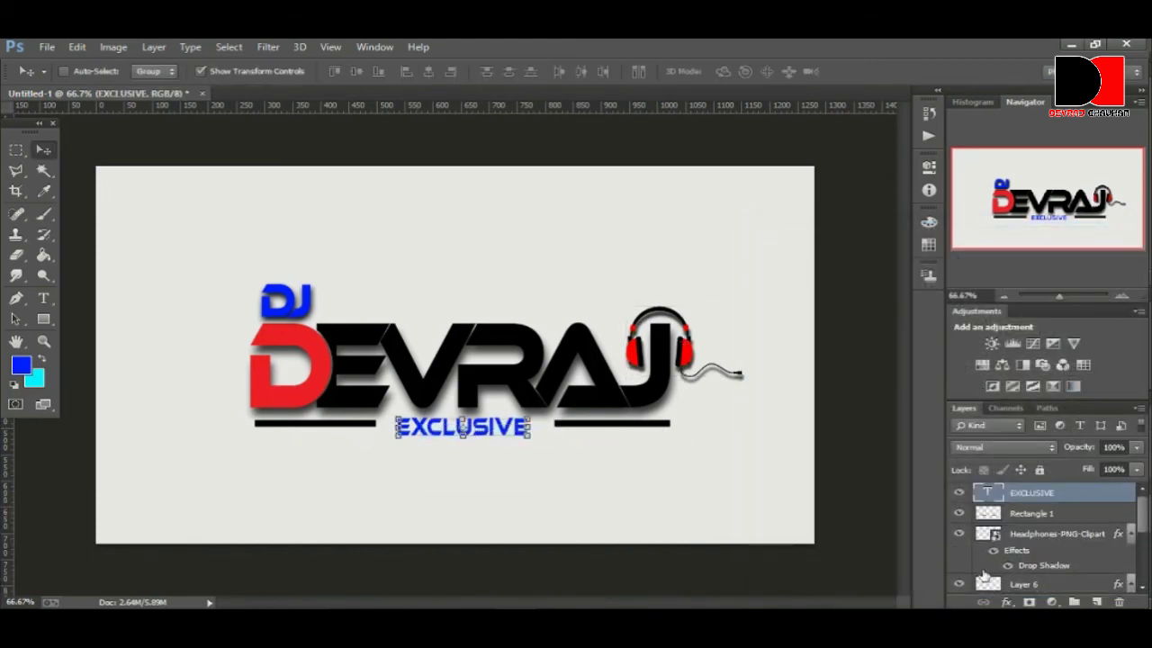
left_click(1006, 602)
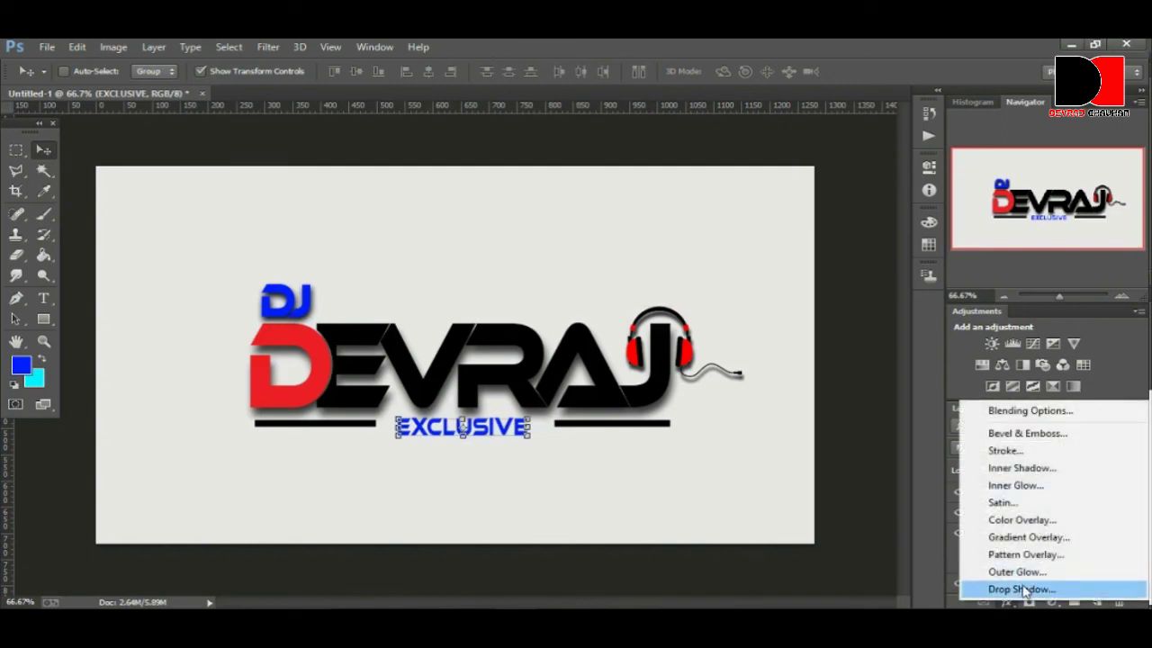
left_click(1022, 589)
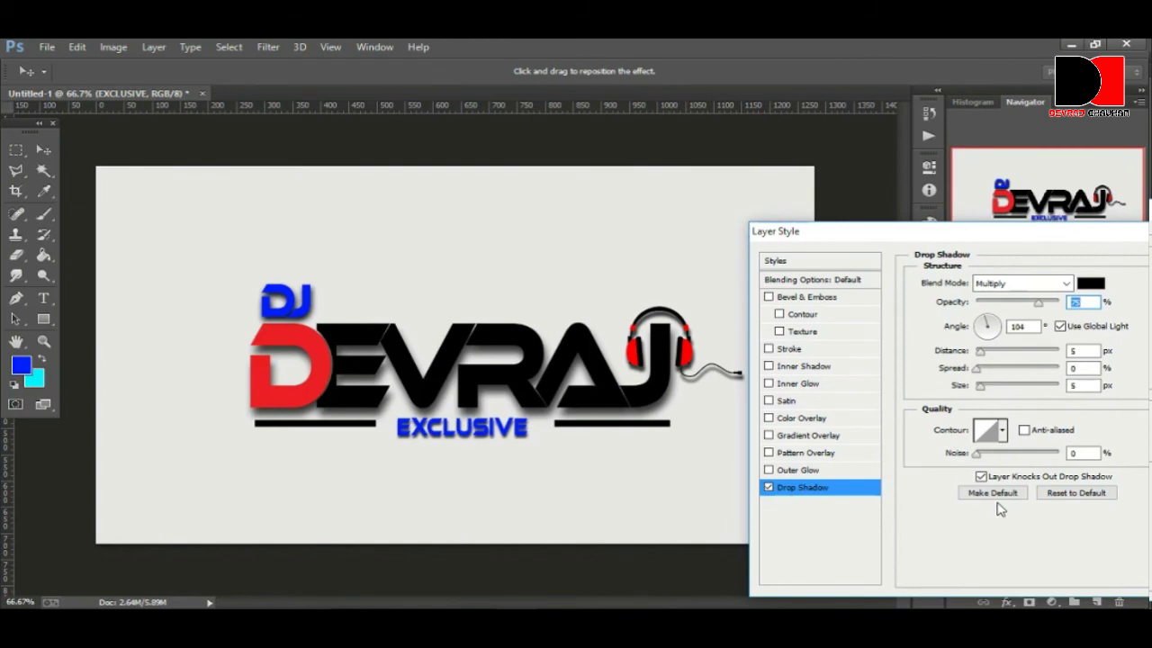
key("Return")
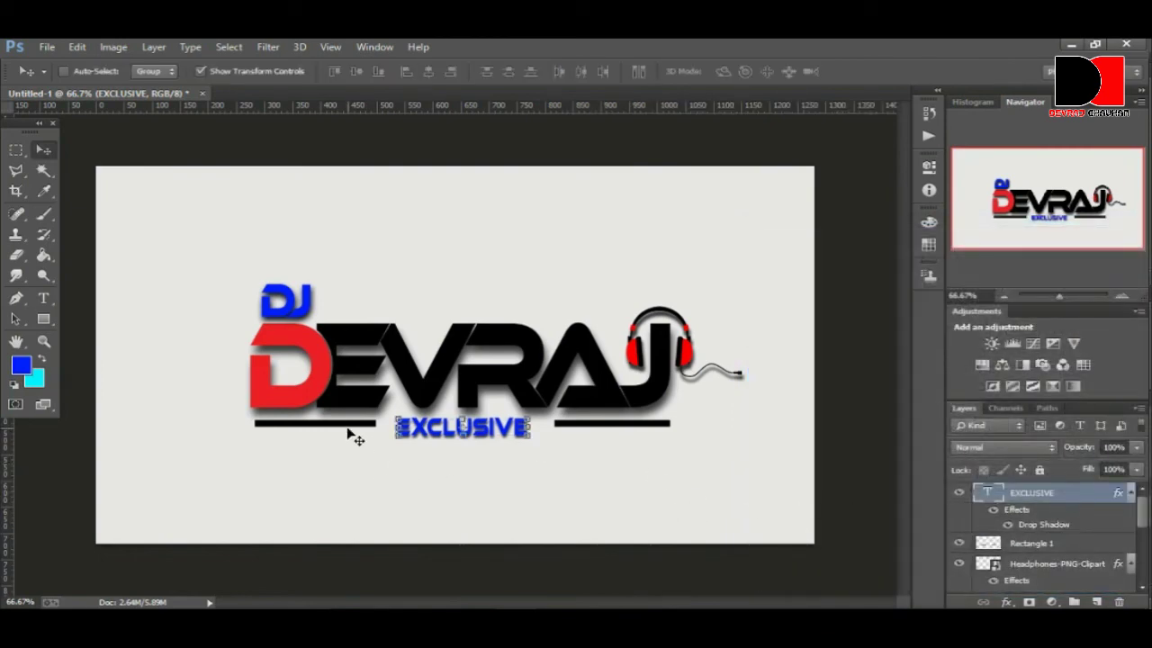
Add a drop shadow with 5 px distance and size to the Rectangle 1 bar layer.
right_click(349, 429)
left_click(396, 437)
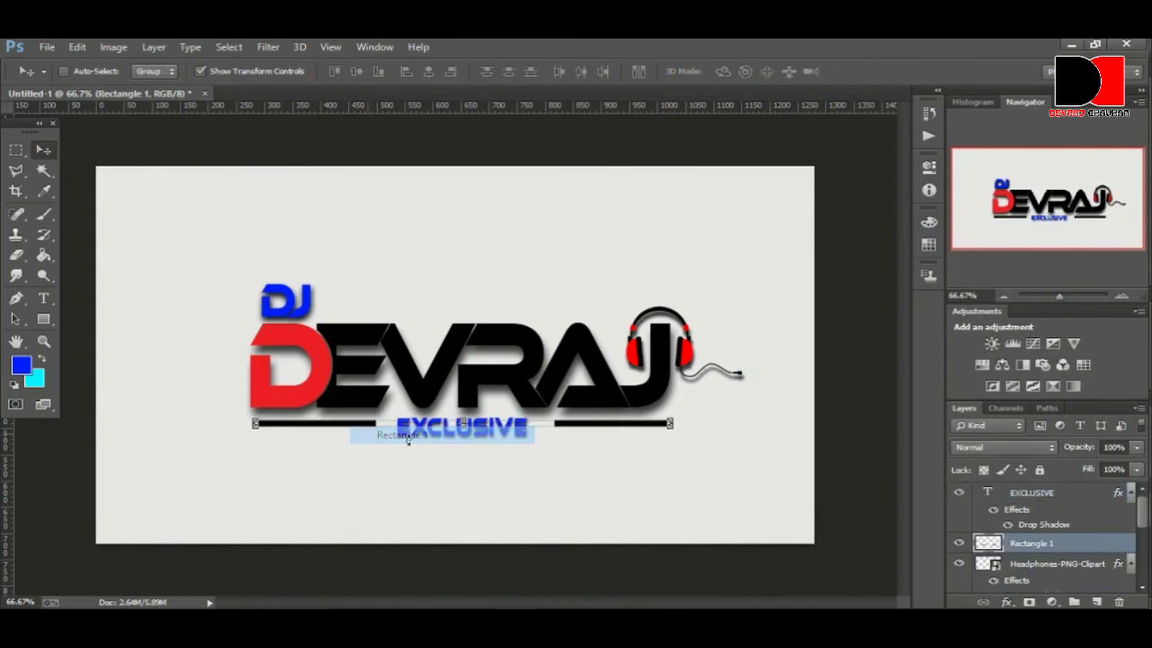
left_click(1006, 602)
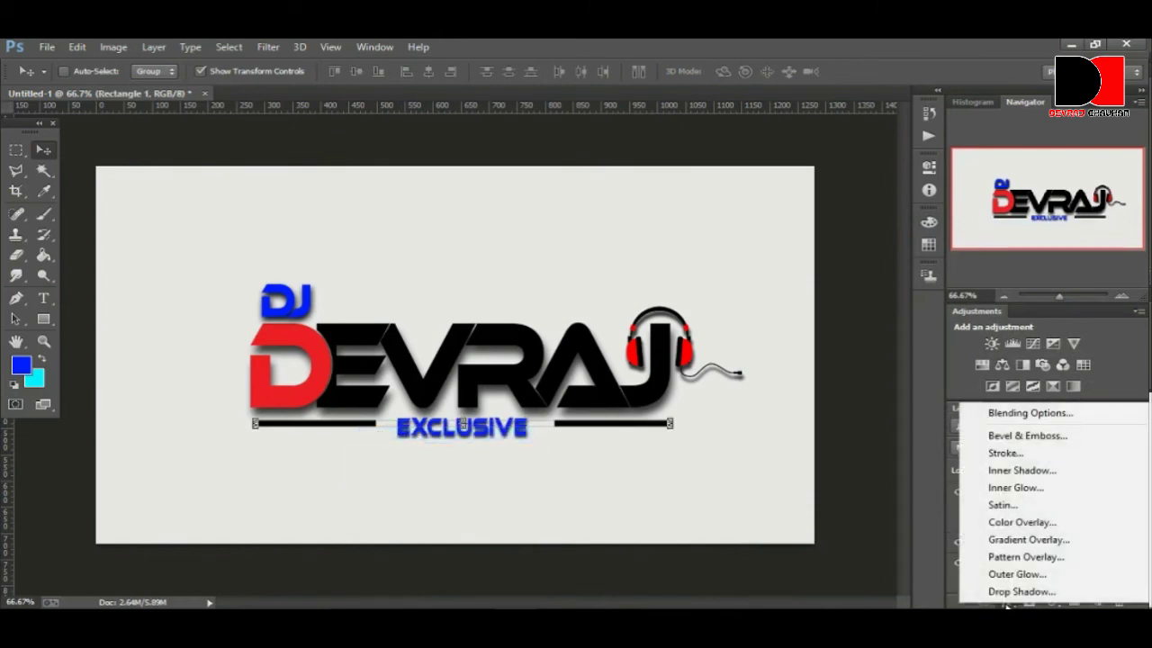
left_click(794, 586)
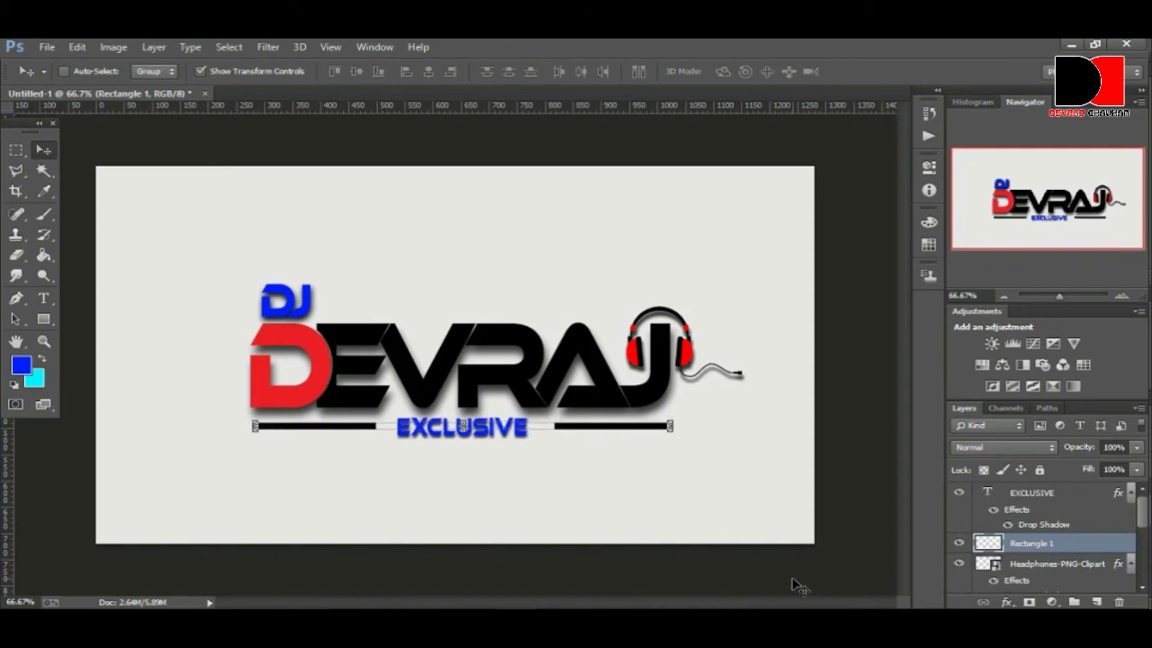
left_click(1007, 601)
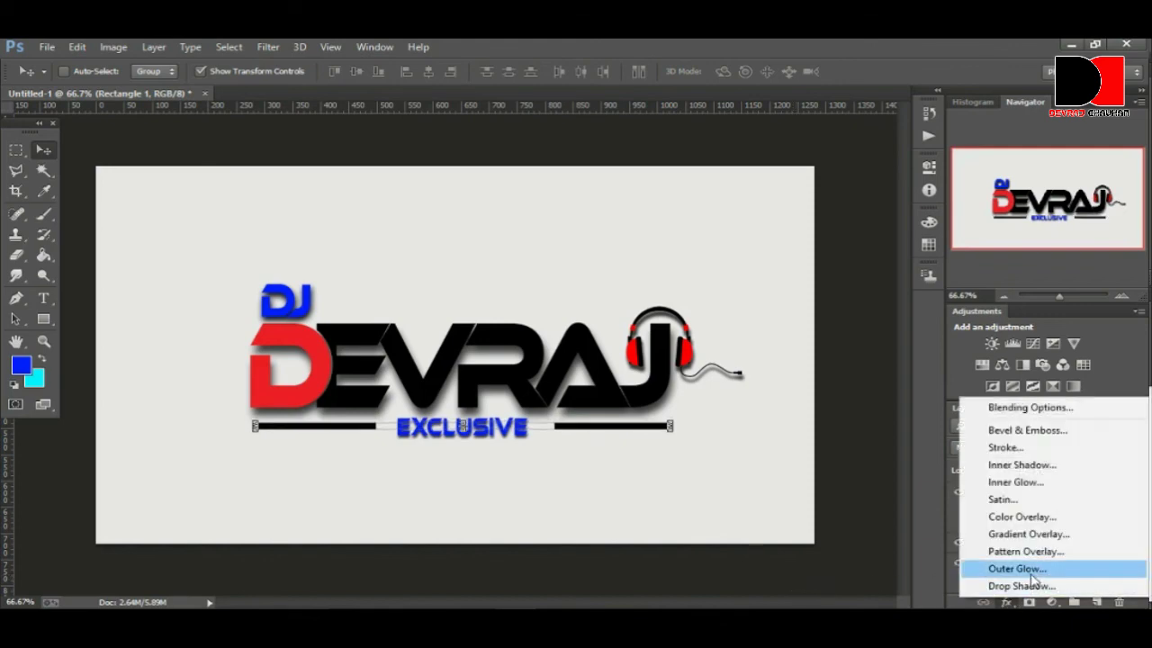
left_click(1033, 586)
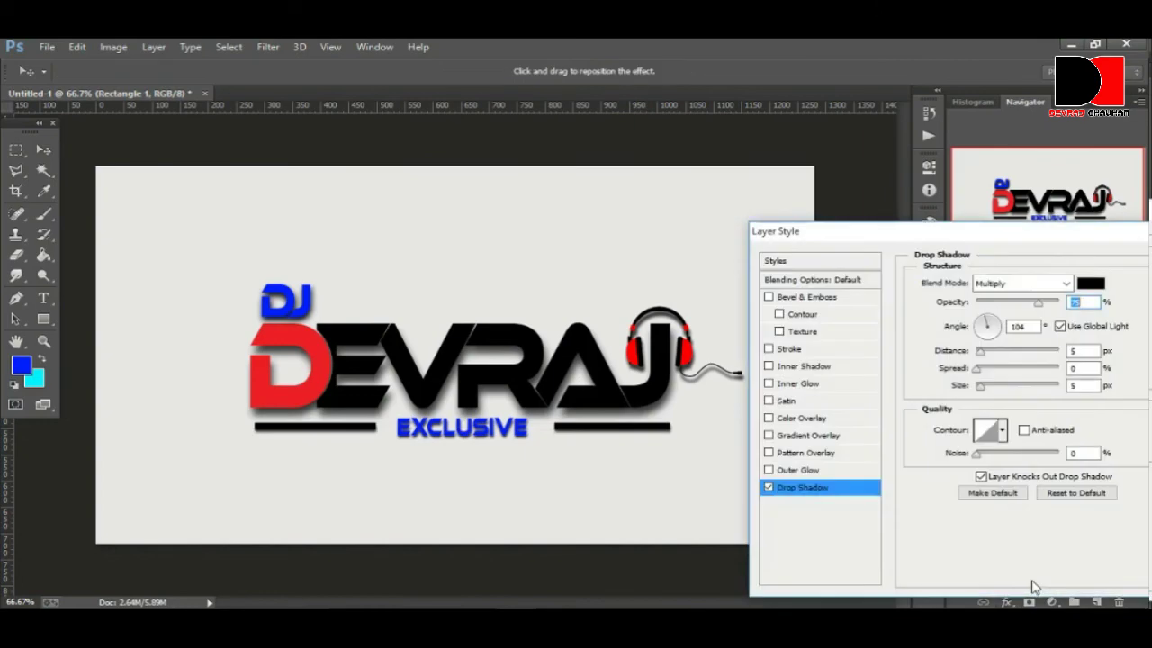
left_click(1091, 490)
left_click(1147, 286)
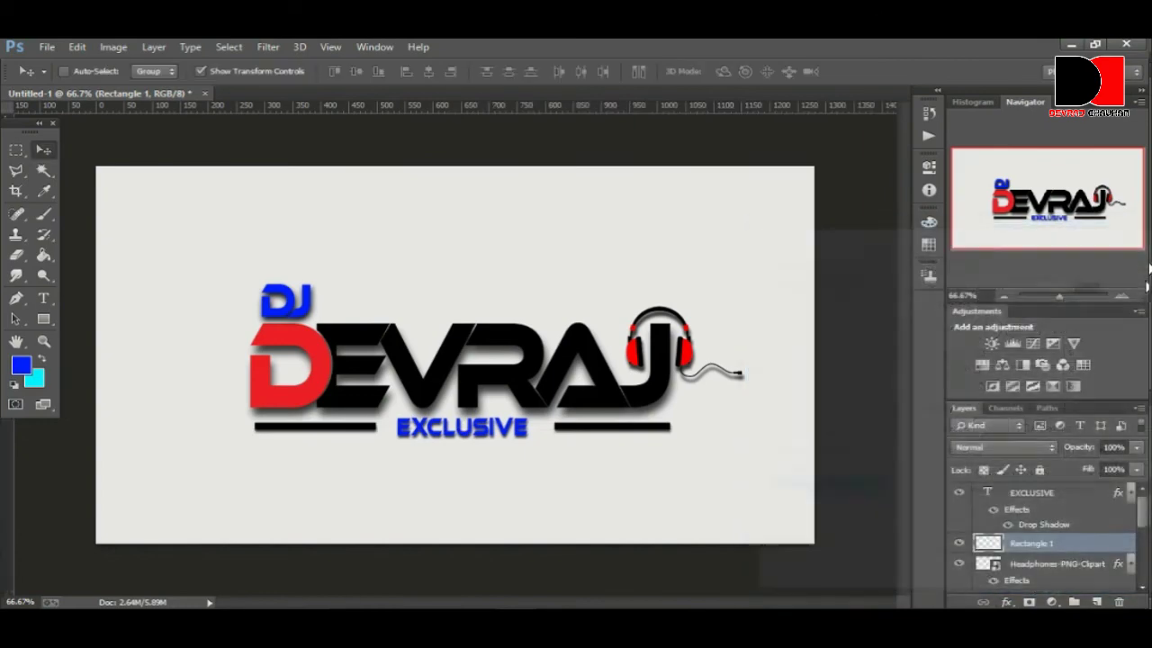
Select the DJ letters' layer and load its pixels as a selection.
right_click(288, 299)
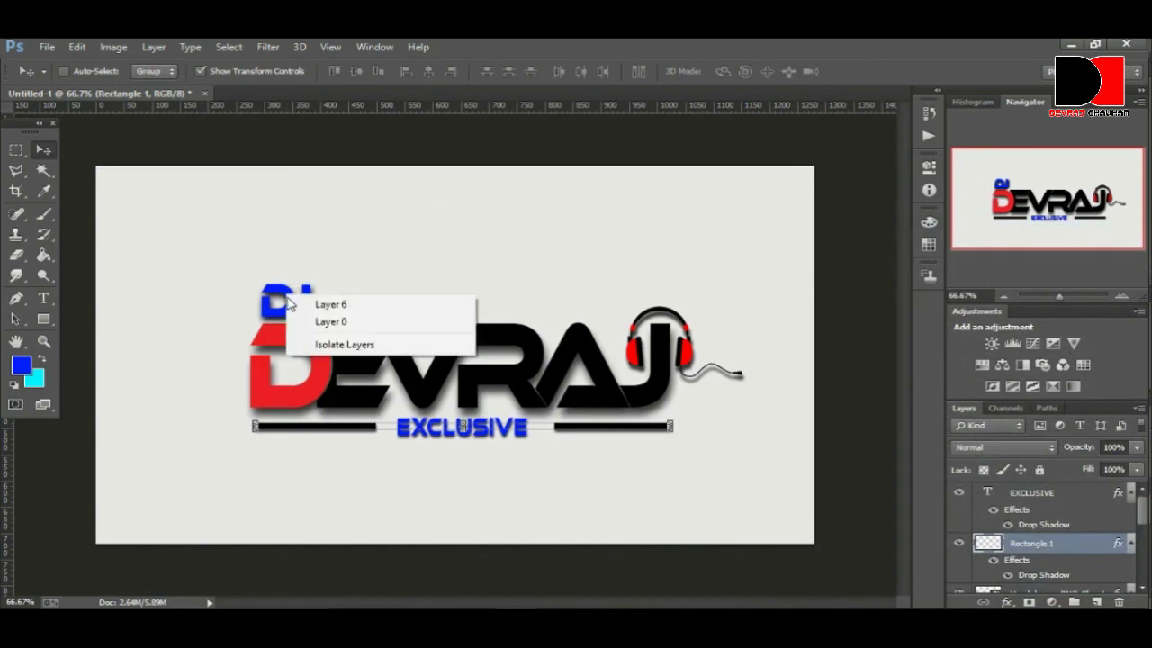
left_click(333, 300)
right_click(290, 306)
left_click(297, 309)
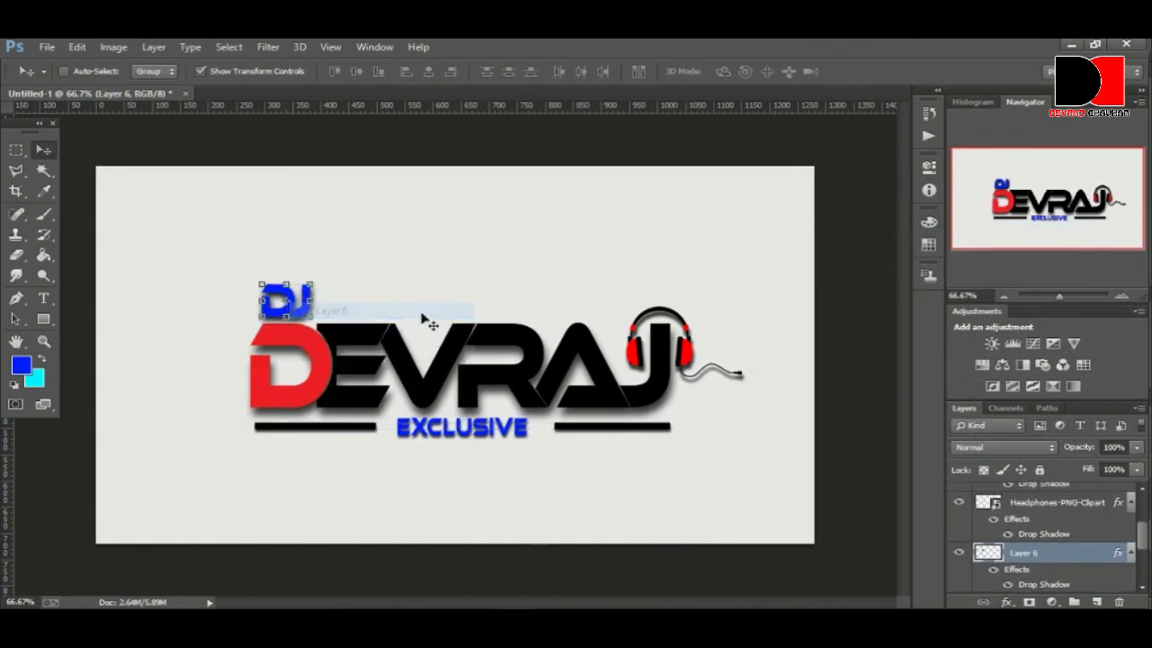
left_click(997, 553, "ctrl")
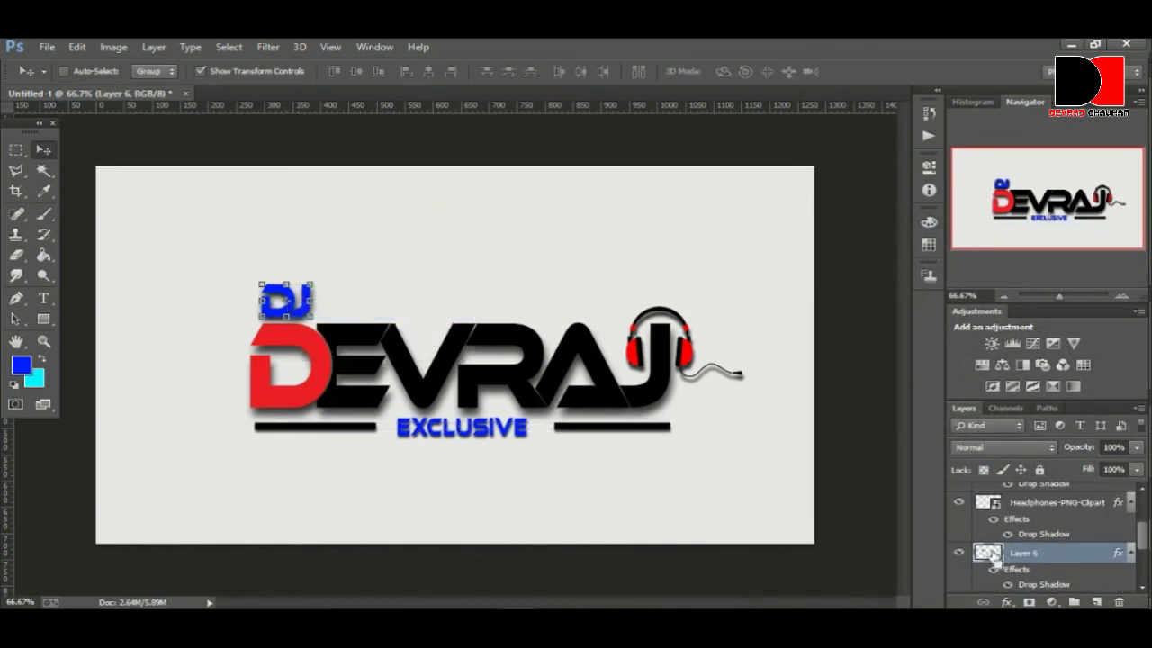
Set the brush colour to black #000000 and paint over the DJ letters.
left_click(45, 216)
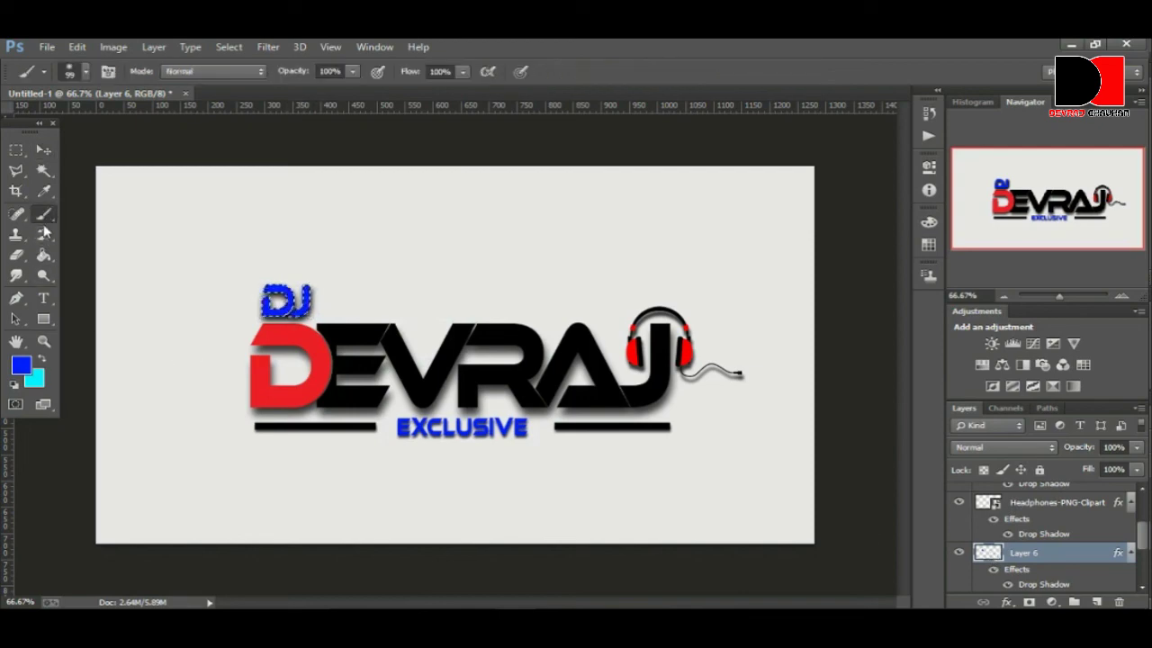
left_click(22, 369)
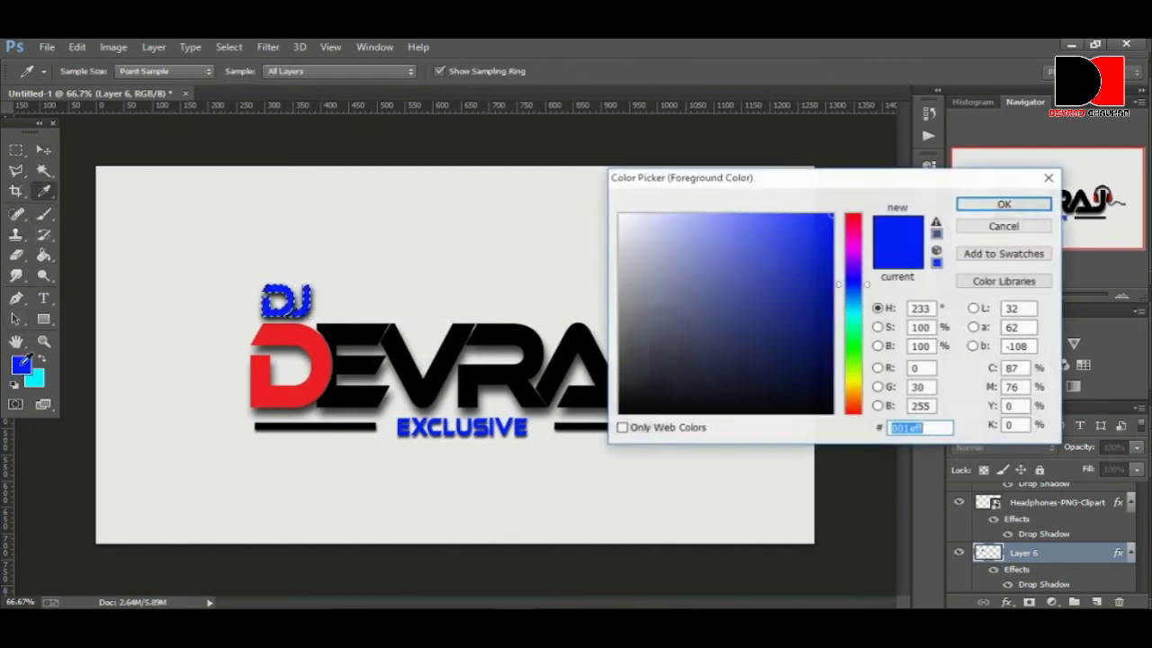
left_click_drag(673, 342, 545, 470)
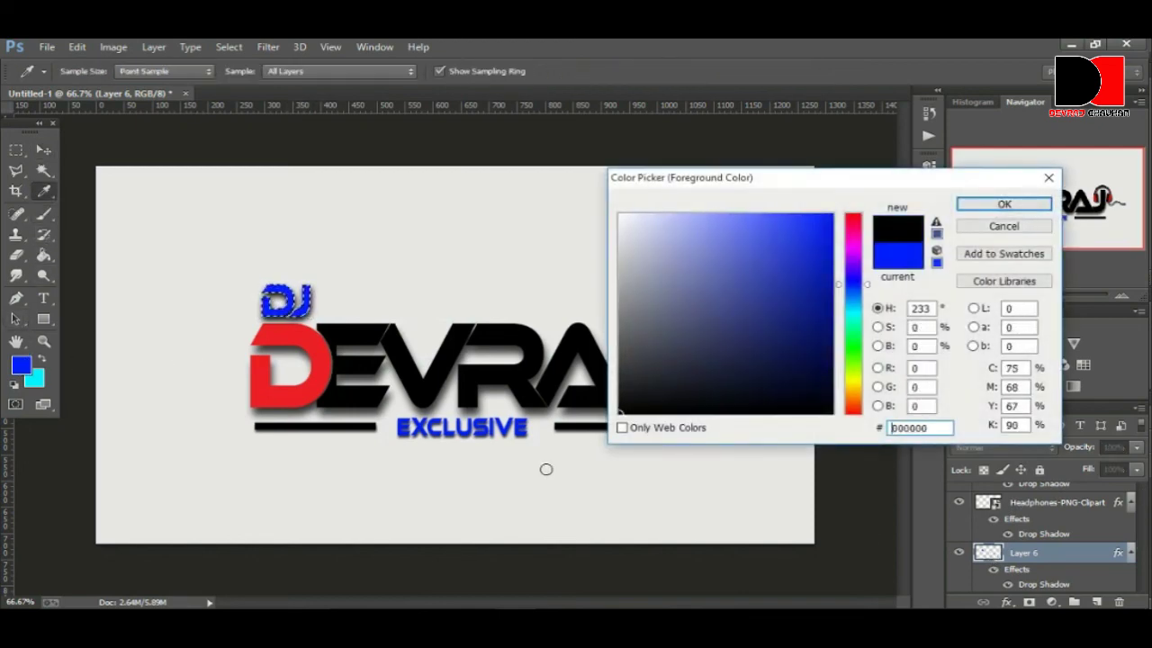
left_click(999, 204)
left_click_drag(318, 277, 302, 297)
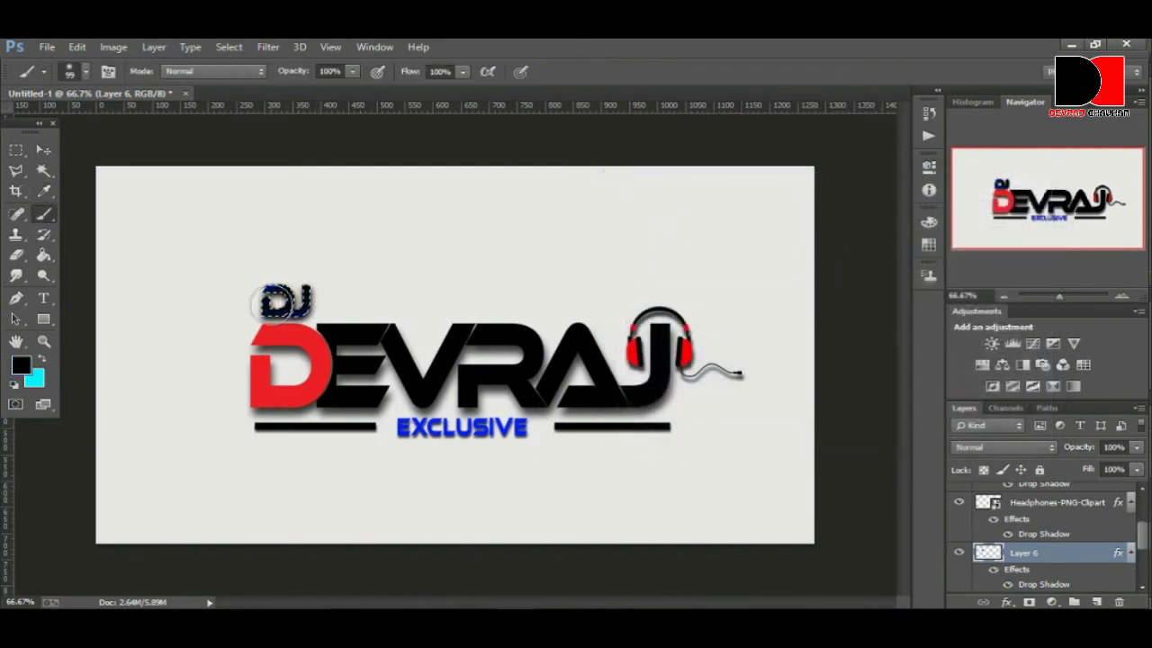
Deselect the finished black DJ lettering.
left_click(228, 47)
left_click(243, 79)
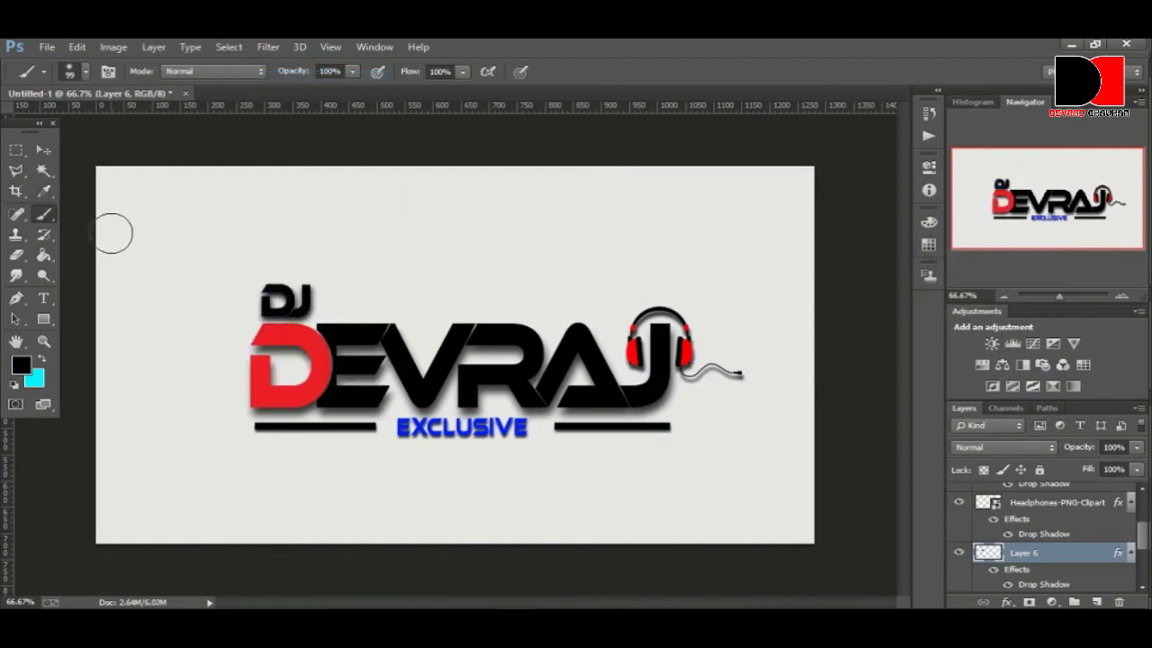
scroll(1065, 585, "down", 2)
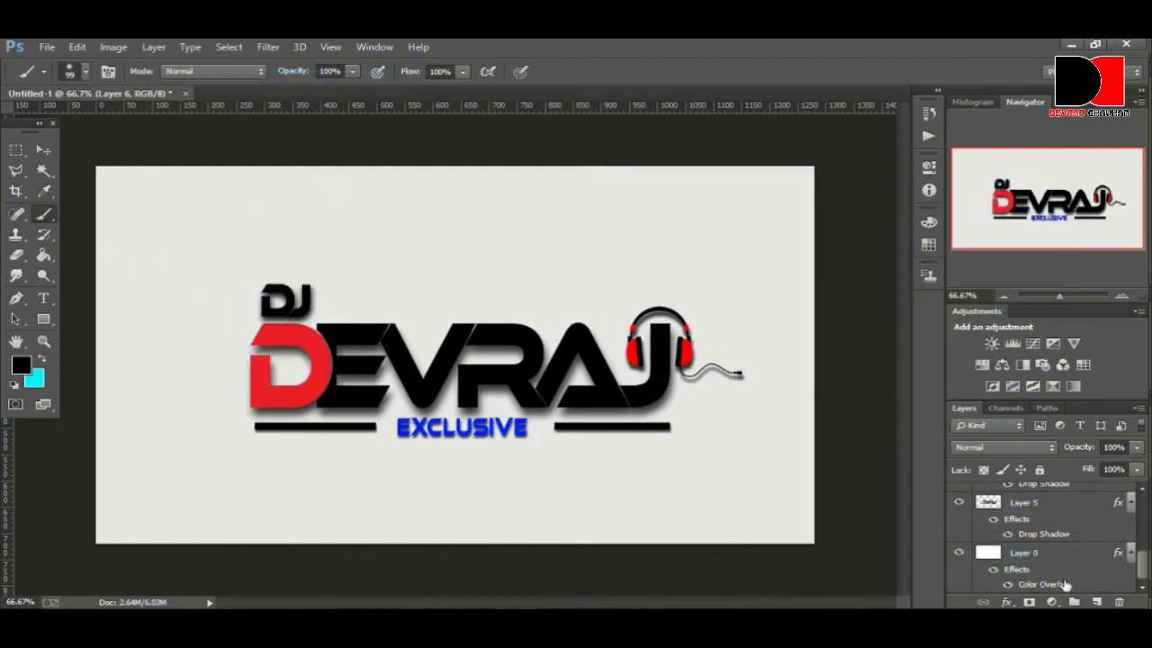
scroll(1066, 583, "up", 1)
scroll(1065, 575, "up", 2)
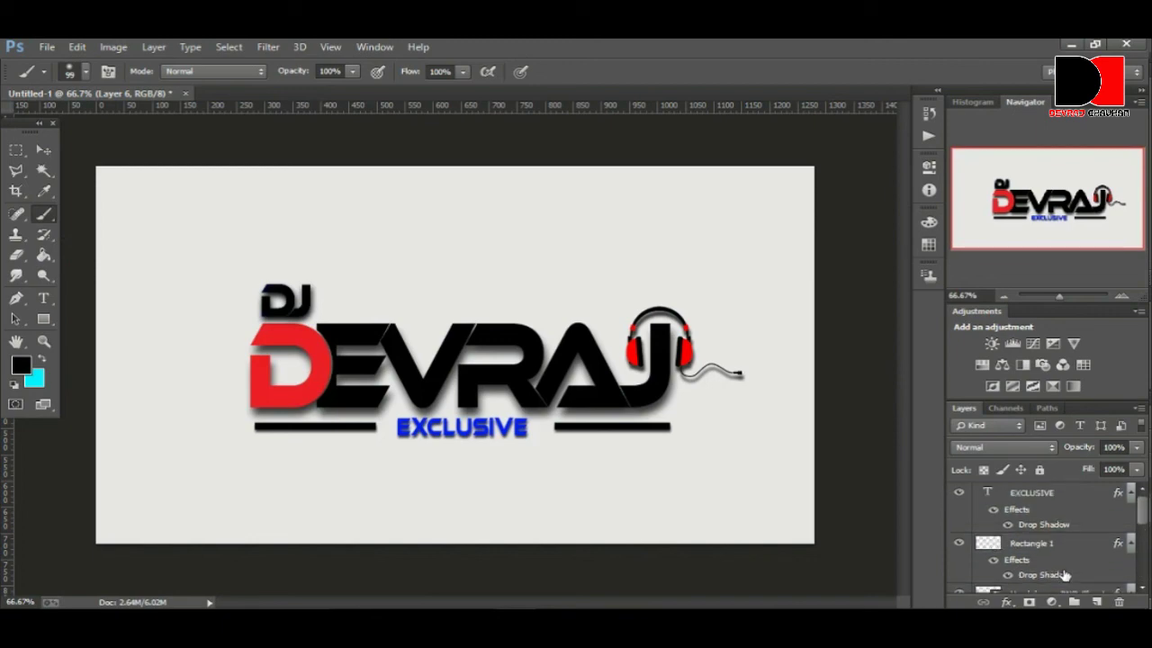
Select all the EXCLUSIVE wording on its layer and open its text colour picker.
left_click(1032, 491)
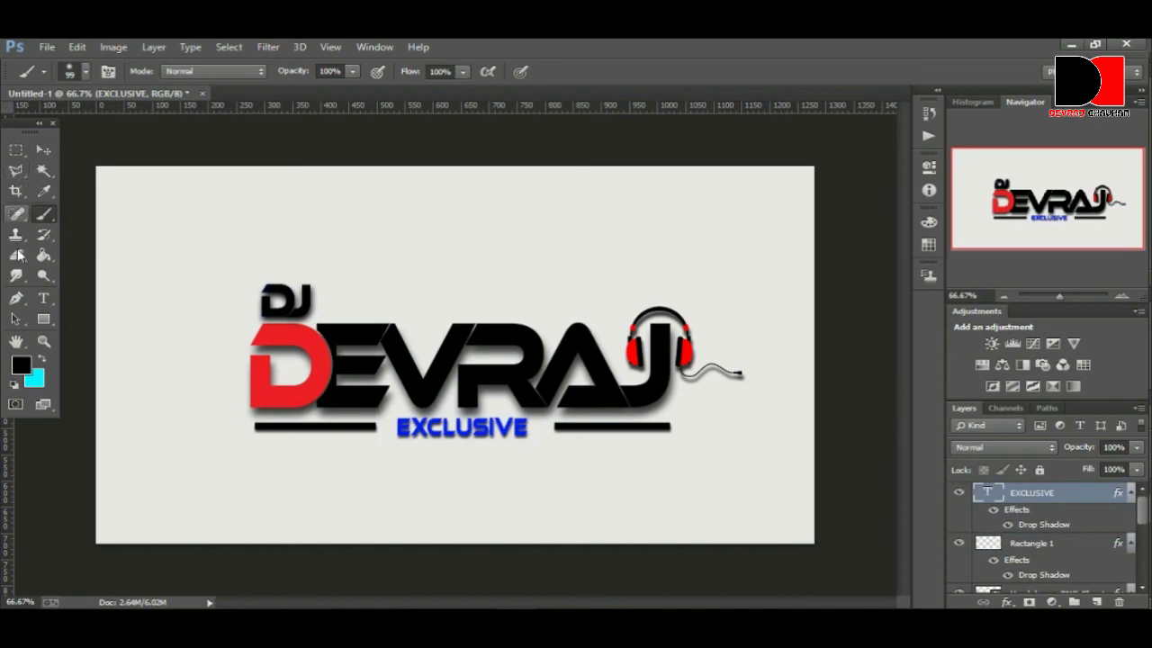
left_click(43, 298)
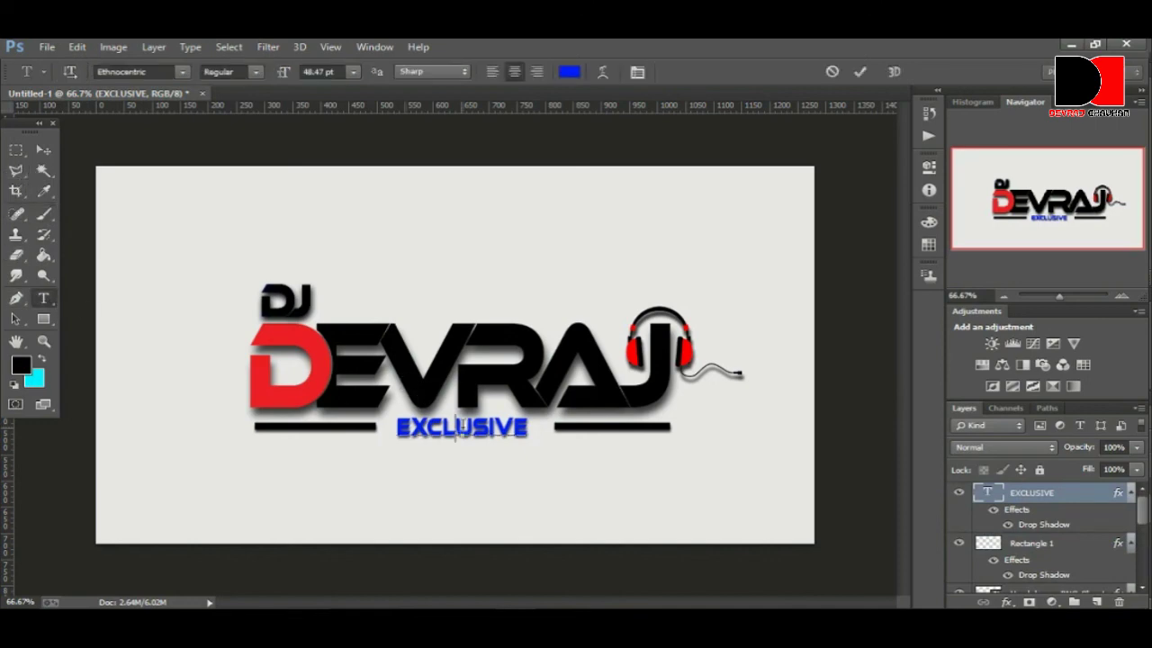
double_click(462, 425)
left_click(570, 72)
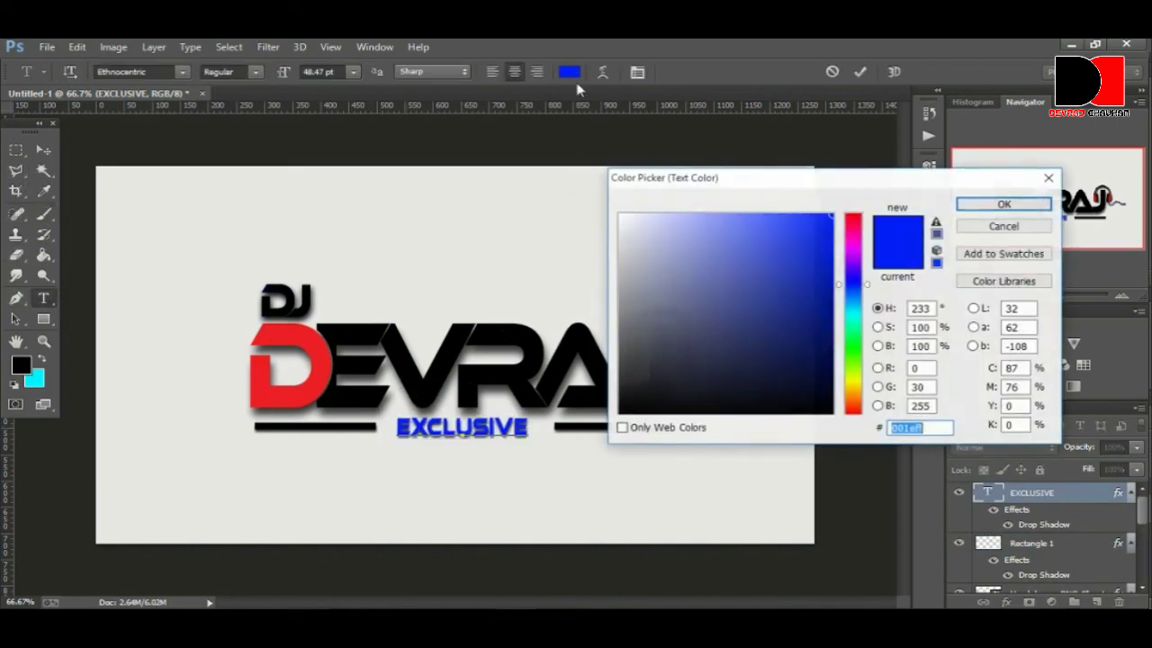
left_click(853, 219)
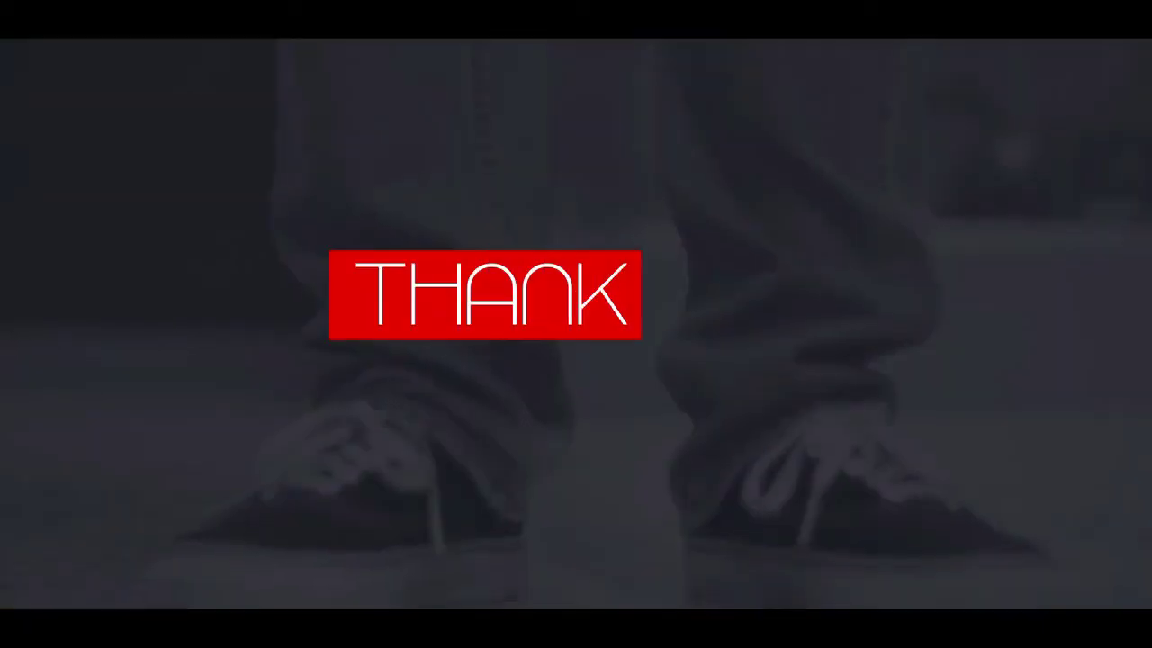